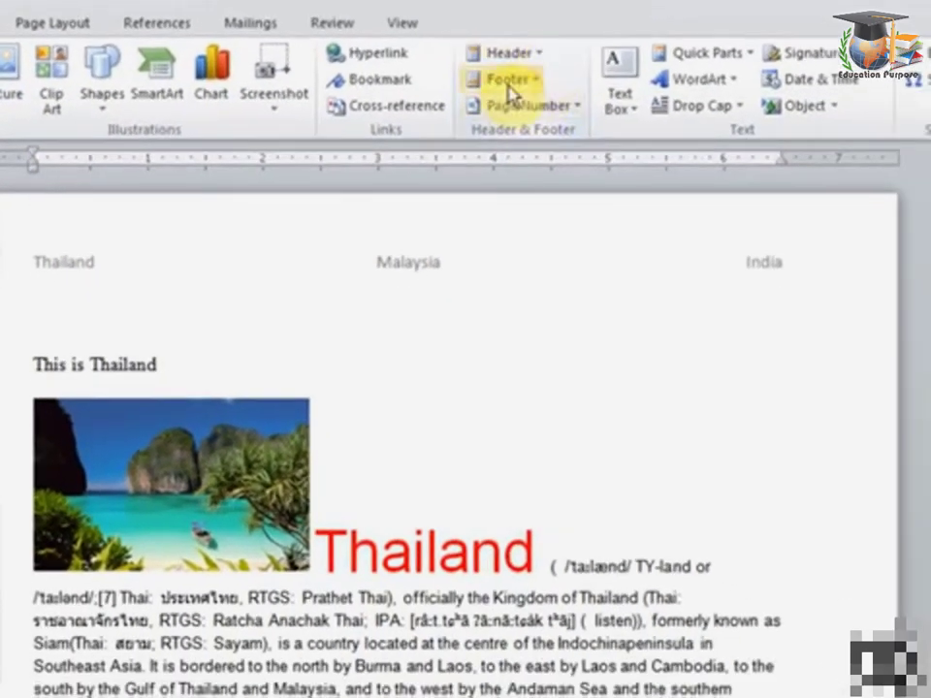
Remove the Thailand, Malaysia, India header from all pages, then confirm by scrolling back to the top
{"action": "left_click", "coordinate": [522, 56]}
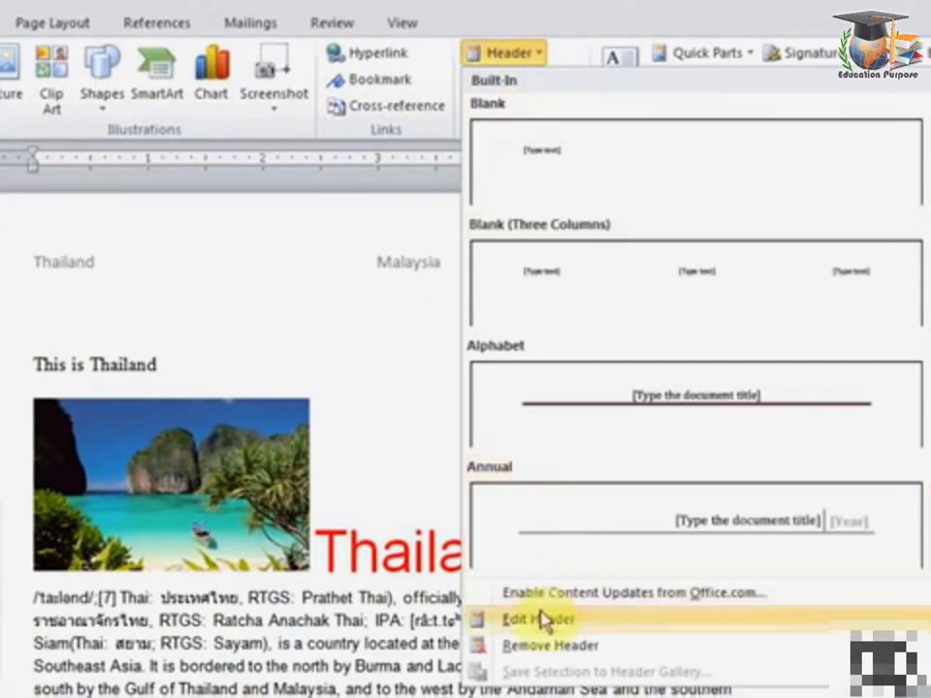
{"action": "left_click", "coordinate": [559, 651]}
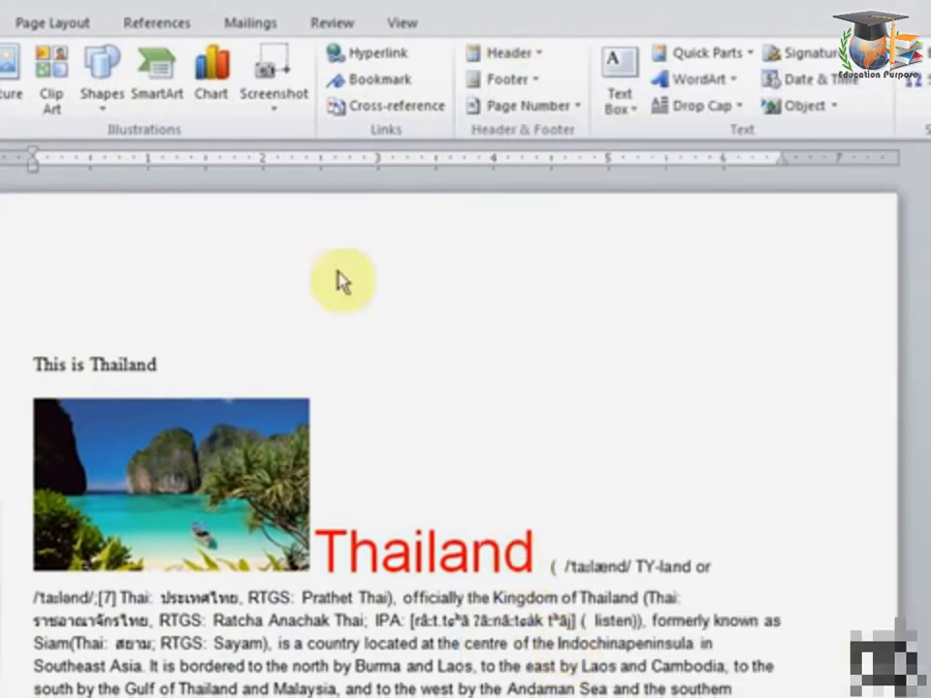
{"action": "scroll", "coordinate": [490, 462], "scroll_direction": "down", "scroll_amount": 4}
{"action": "scroll", "coordinate": [490, 461], "scroll_direction": "down", "scroll_amount": 7}
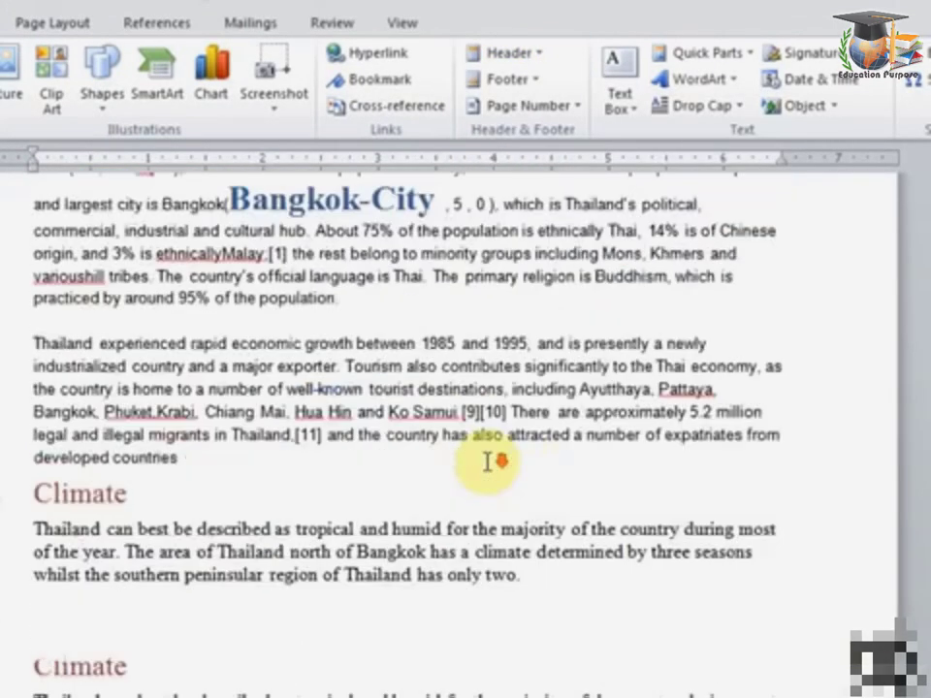
{"action": "scroll", "coordinate": [487, 462], "scroll_direction": "down", "scroll_amount": 3}
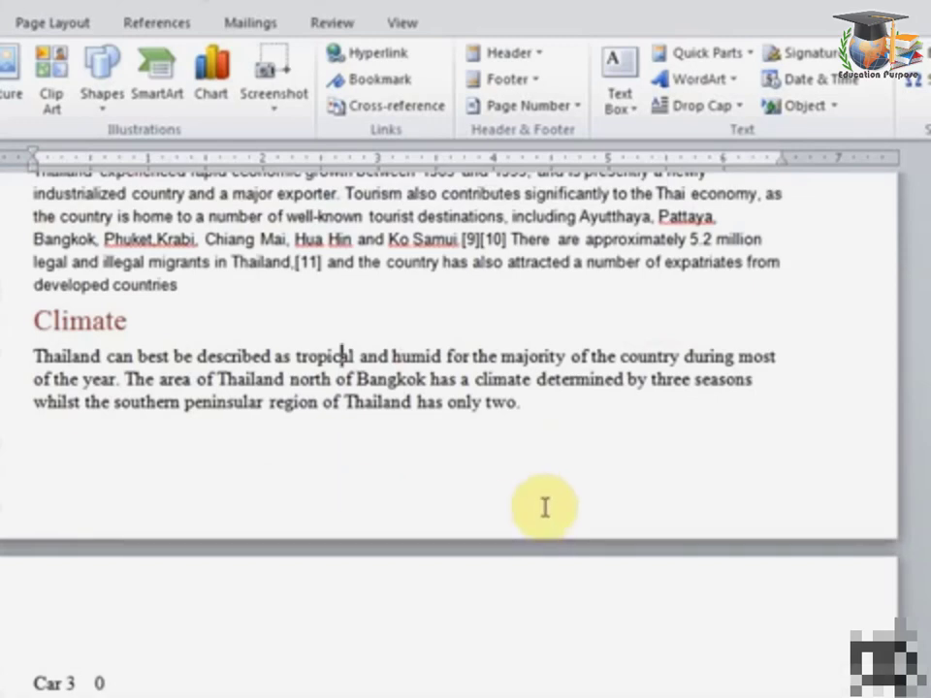
{"action": "scroll", "coordinate": [540, 500], "scroll_direction": "down", "scroll_amount": 5}
{"action": "scroll", "coordinate": [540, 500], "scroll_direction": "down", "scroll_amount": 3}
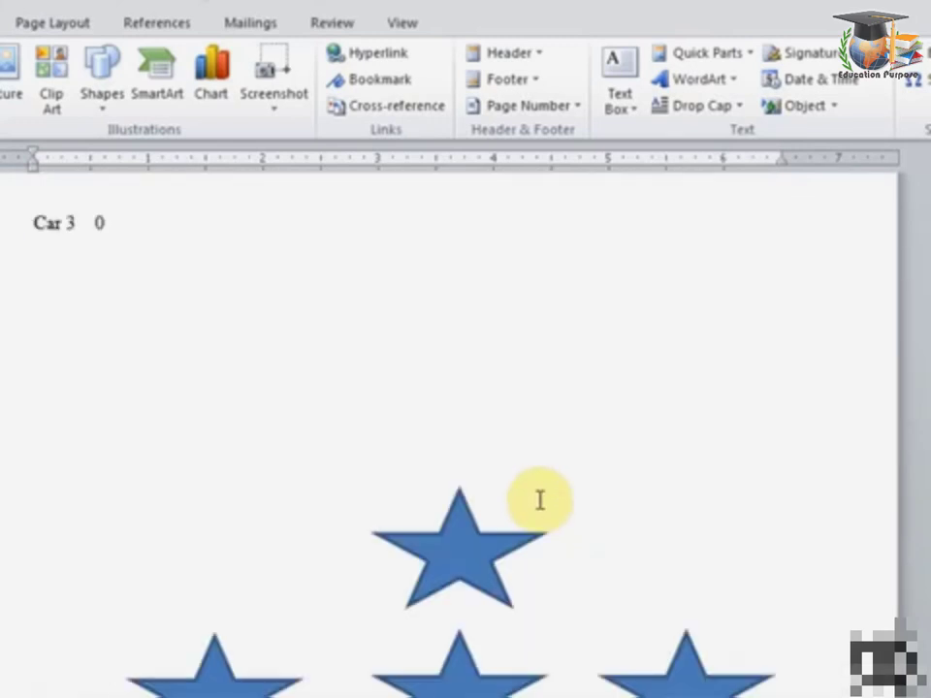
{"action": "scroll", "coordinate": [541, 500], "scroll_direction": "up", "scroll_amount": 2}
{"action": "scroll", "coordinate": [177, 416], "scroll_direction": "up", "scroll_amount": 1}
{"action": "scroll", "coordinate": [176, 416], "scroll_direction": "up", "scroll_amount": 3}
{"action": "scroll", "coordinate": [176, 407], "scroll_direction": "up", "scroll_amount": 3}
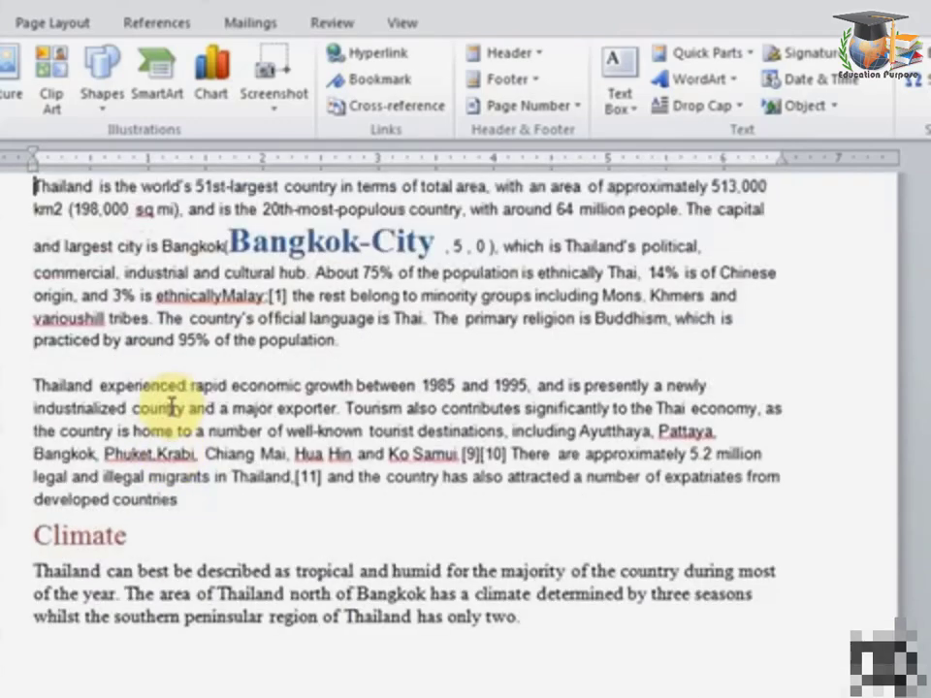
{"action": "scroll", "coordinate": [169, 393], "scroll_direction": "up", "scroll_amount": 1}
{"action": "scroll", "coordinate": [173, 374], "scroll_direction": "up", "scroll_amount": 5}
{"action": "scroll", "coordinate": [176, 409], "scroll_direction": "up", "scroll_amount": 1}
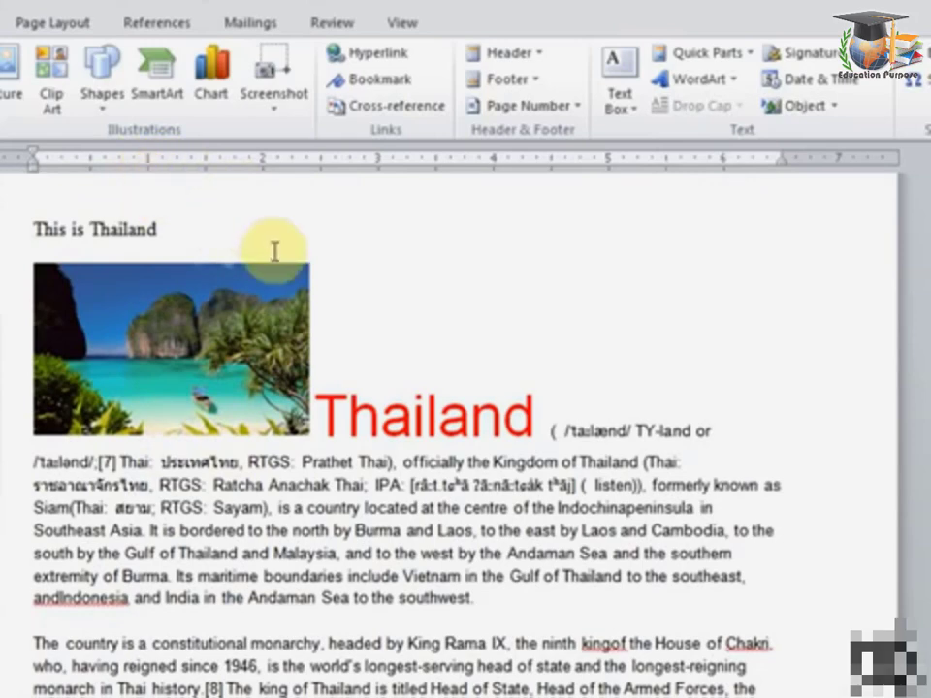
{"action": "scroll", "coordinate": [272, 251], "scroll_direction": "up", "scroll_amount": 2}
Open the empty page header for editing using Insert > Header > Edit Header
{"action": "left_click", "coordinate": [59, 269]}
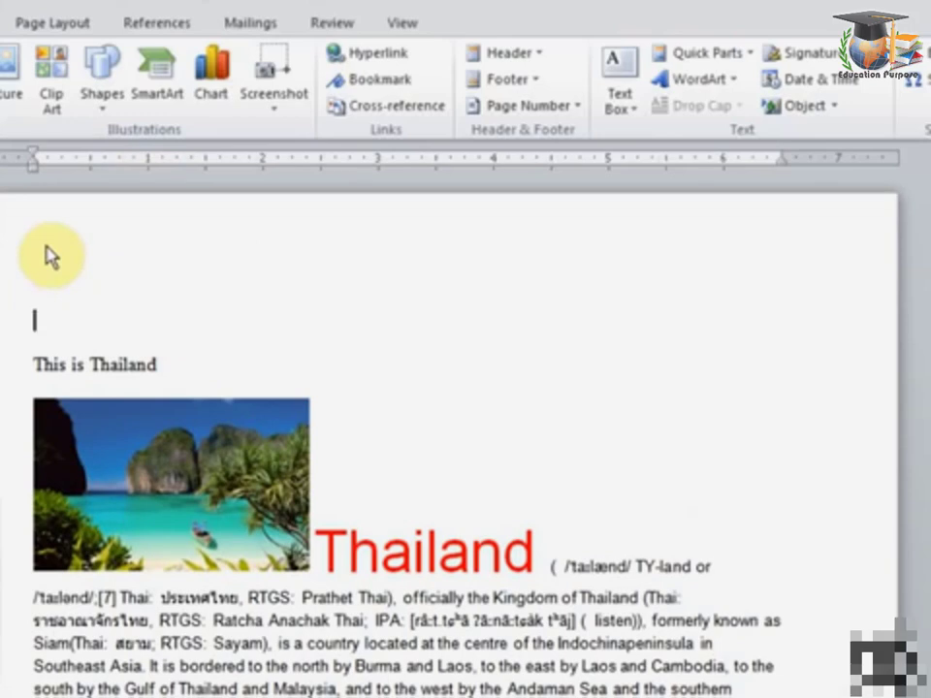
{"action": "double_click", "coordinate": [46, 252]}
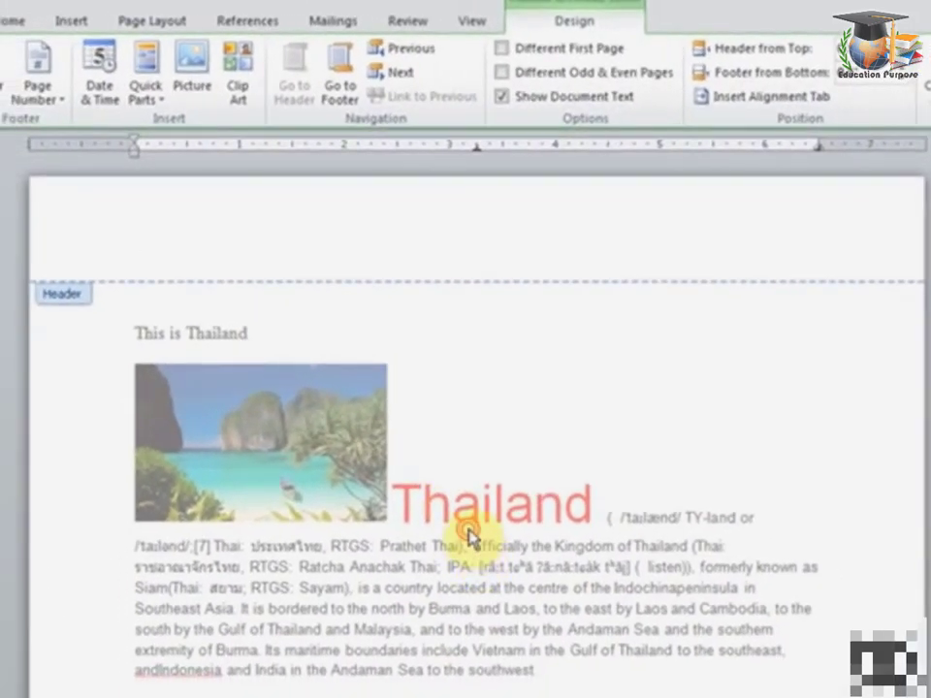
{"action": "double_click", "coordinate": [468, 536]}
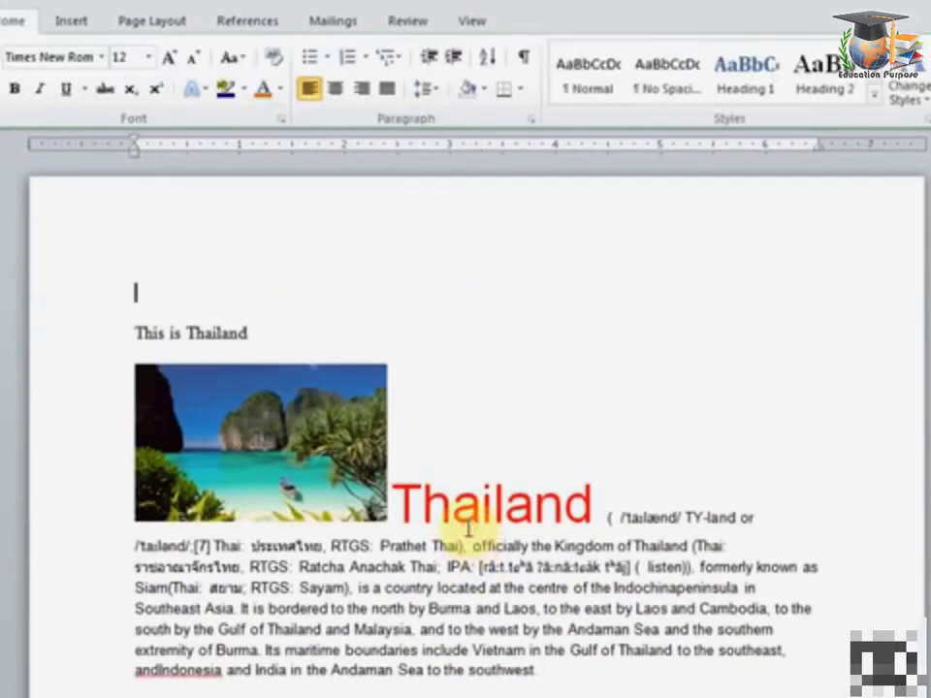
{"action": "left_click", "coordinate": [80, 24]}
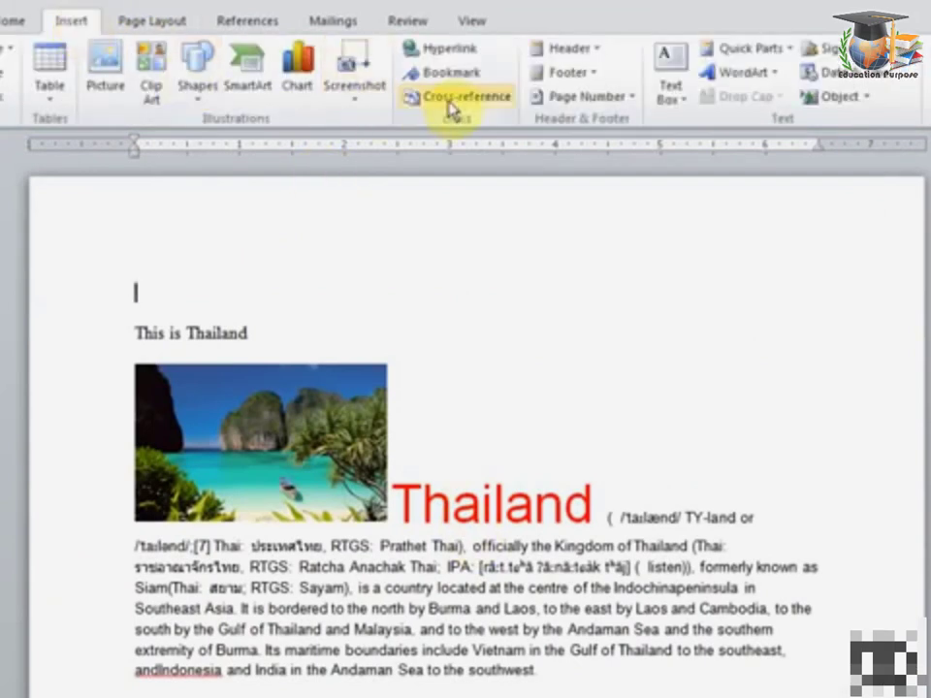
{"action": "left_click", "coordinate": [565, 47]}
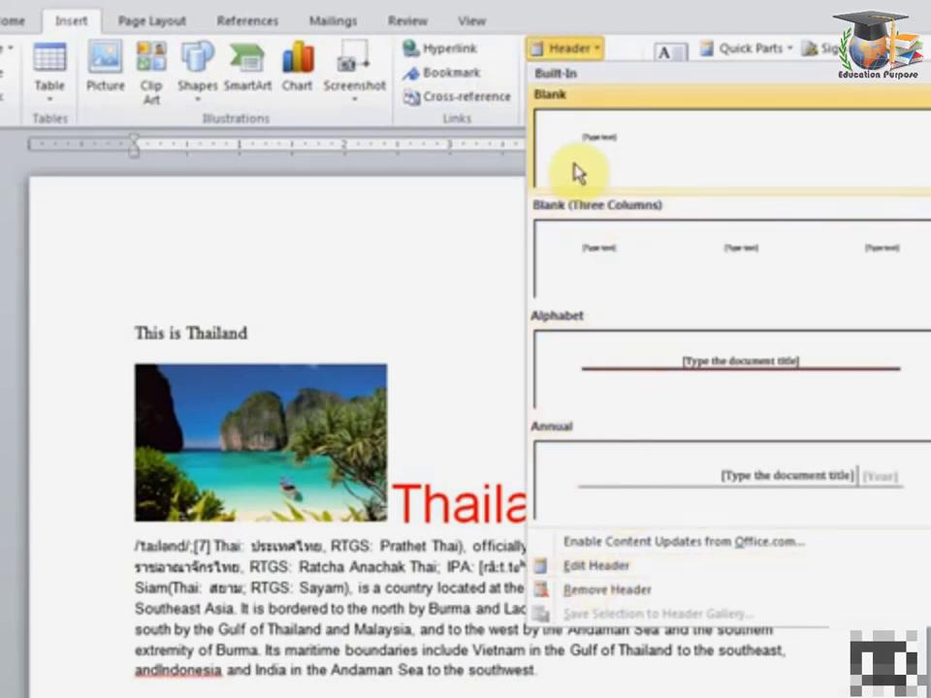
{"action": "left_click", "coordinate": [602, 572]}
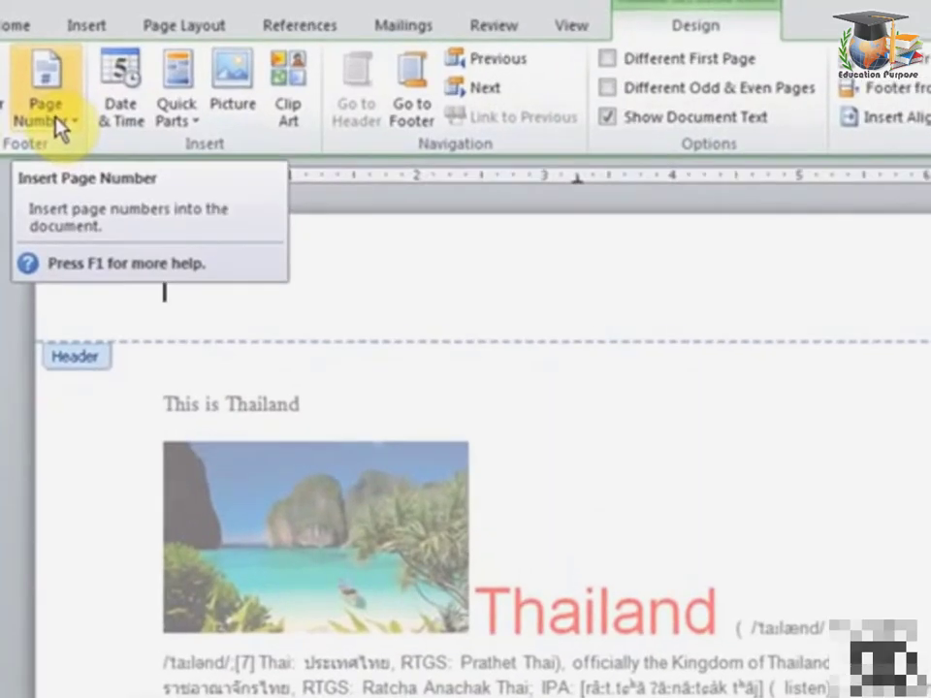
Insert a Plain Number page number showing 1 at the current position in the header
{"action": "left_click", "coordinate": [58, 123]}
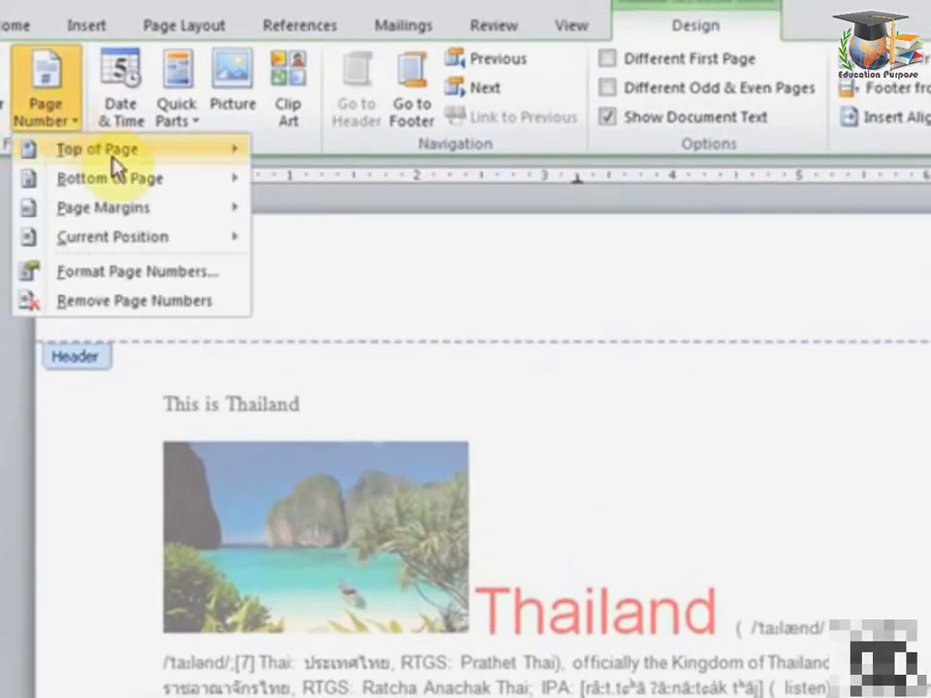
{"action": "mouse_move", "coordinate": [115, 154]}
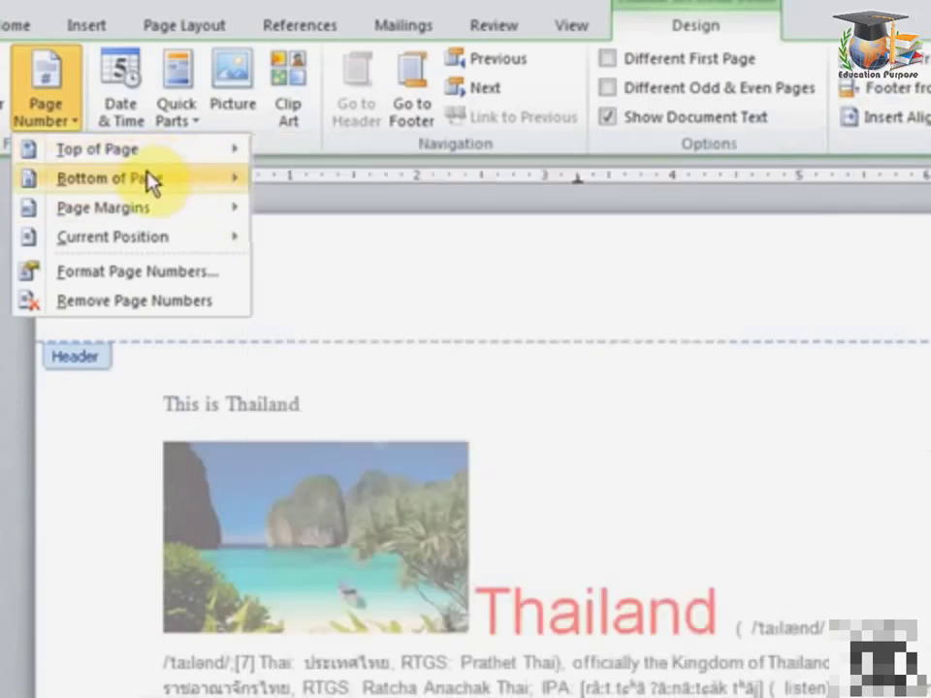
{"action": "mouse_move", "coordinate": [150, 216]}
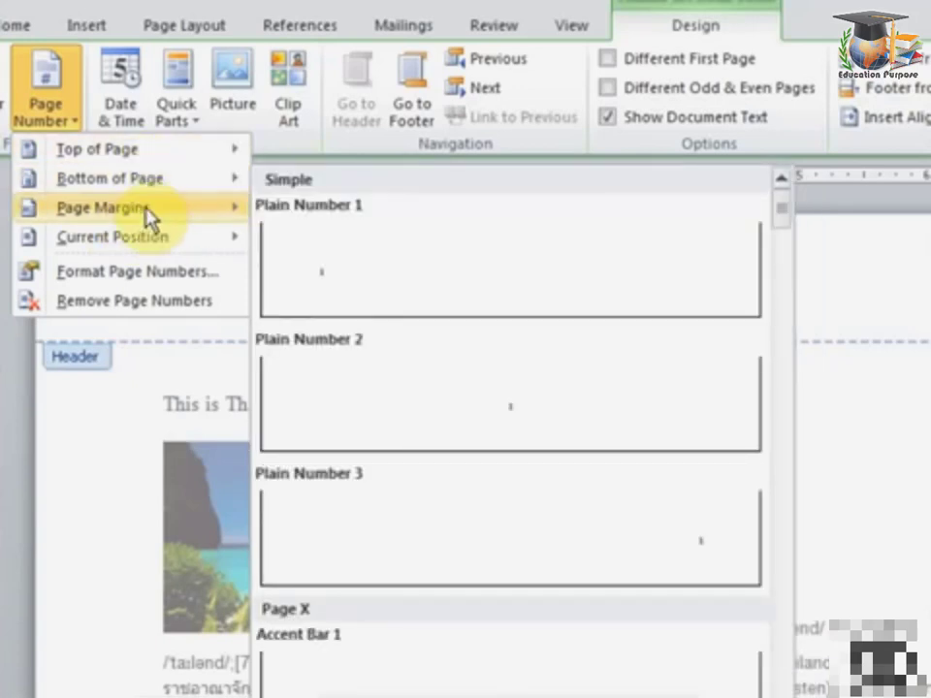
{"action": "mouse_move", "coordinate": [147, 175]}
{"action": "mouse_move", "coordinate": [85, 250]}
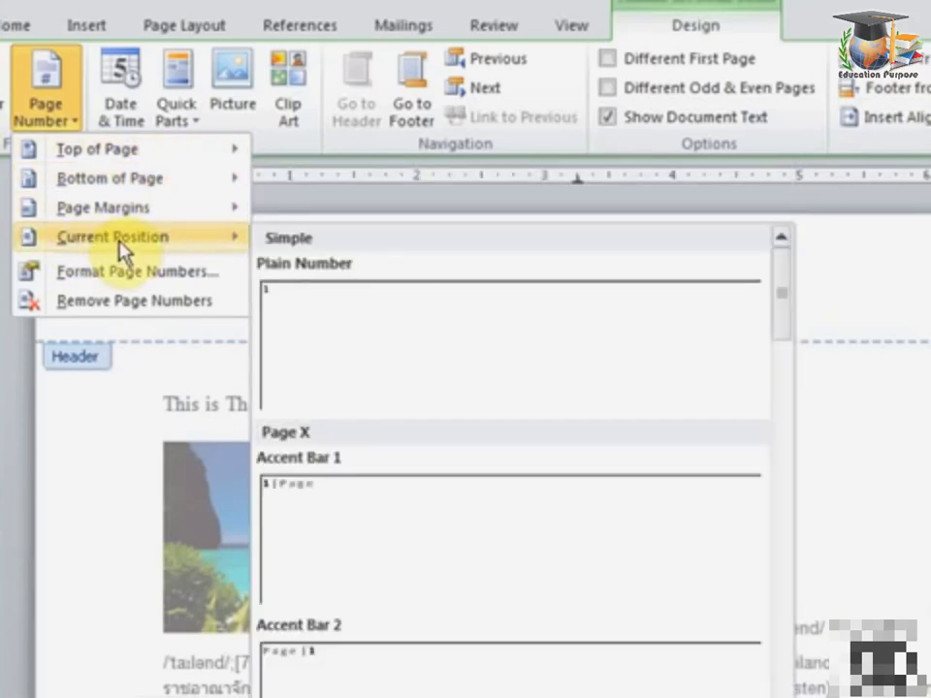
{"action": "left_click", "coordinate": [851, 310]}
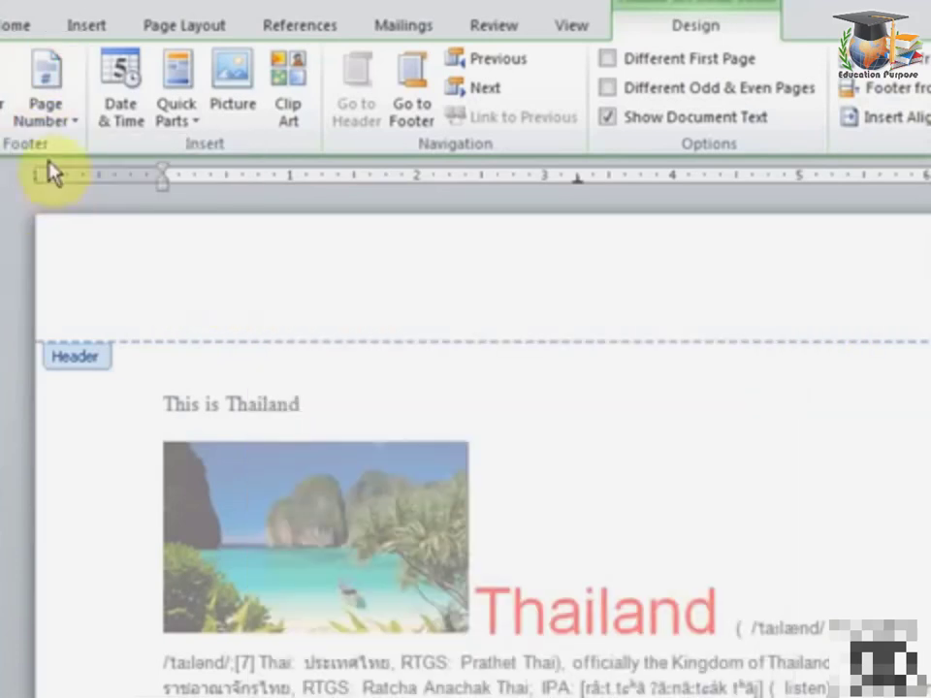
{"action": "left_click", "coordinate": [48, 120]}
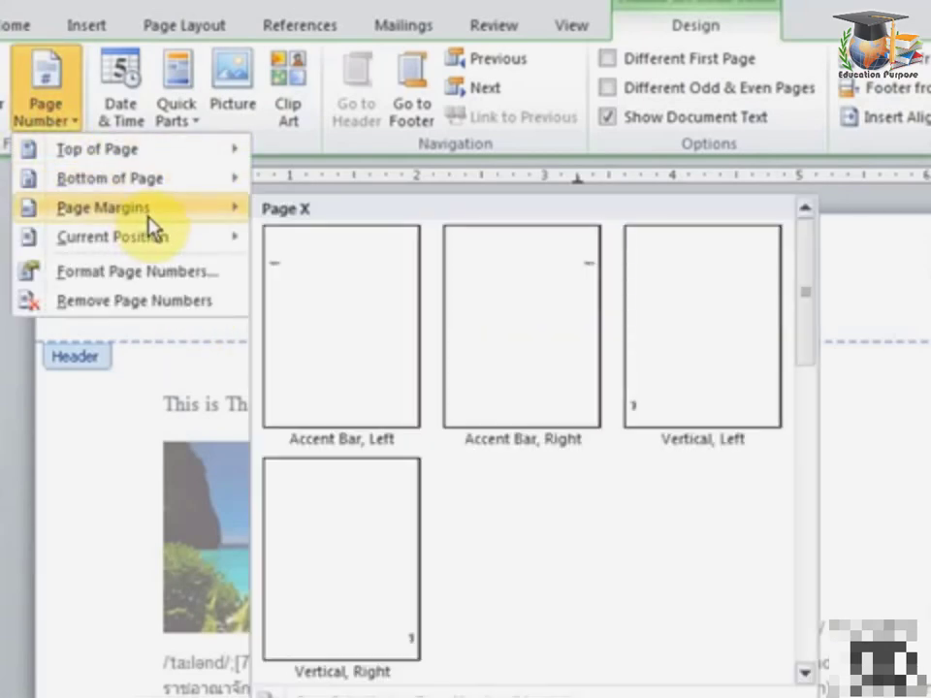
{"action": "mouse_move", "coordinate": [156, 250]}
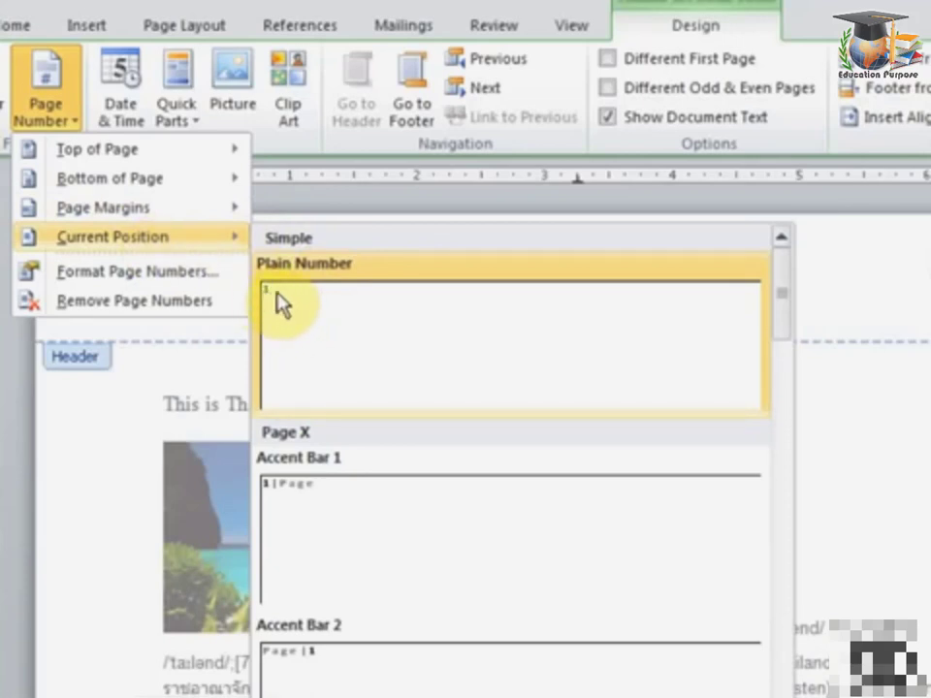
{"action": "left_click", "coordinate": [317, 329]}
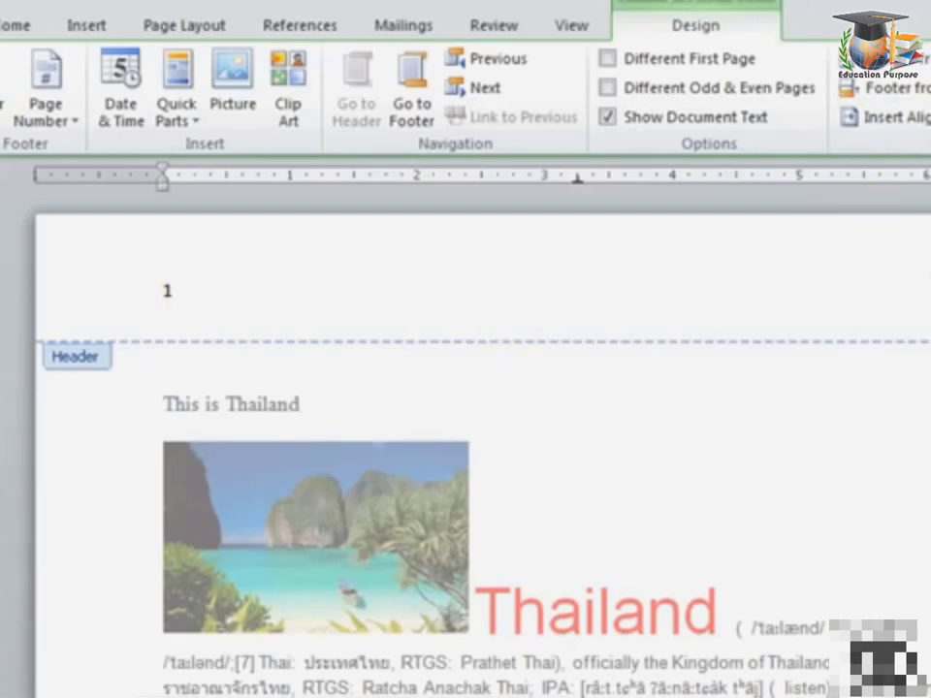
Close the header and scroll through the pages to check each header's number
{"action": "left_click", "coordinate": [922, 87]}
{"action": "scroll", "coordinate": [291, 407], "scroll_direction": "down", "scroll_amount": 5}
{"action": "scroll", "coordinate": [369, 501], "scroll_direction": "down", "scroll_amount": 5}
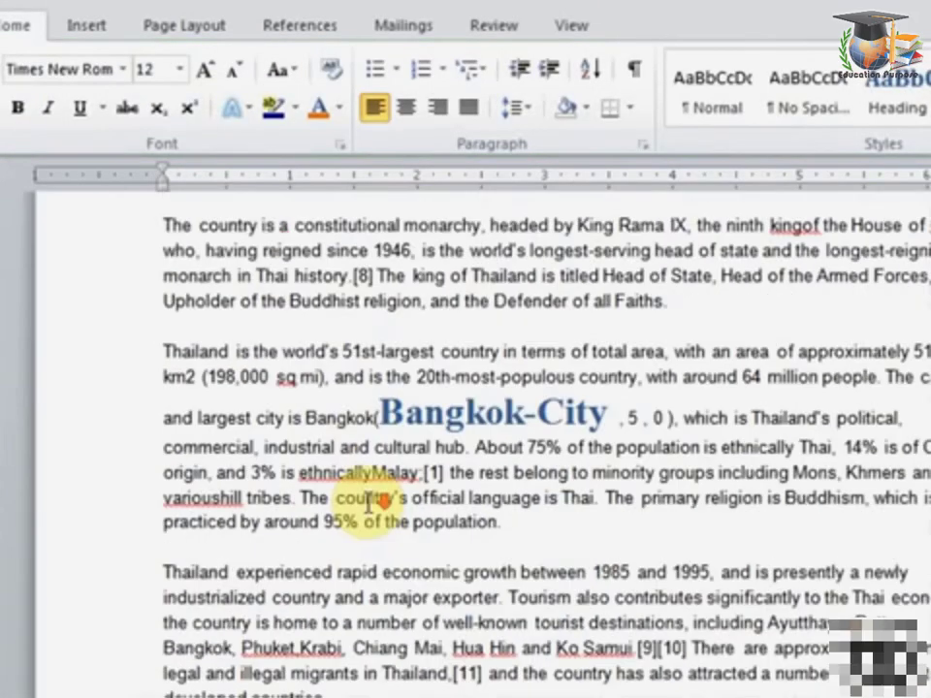
{"action": "scroll", "coordinate": [369, 501], "scroll_direction": "down", "scroll_amount": 7}
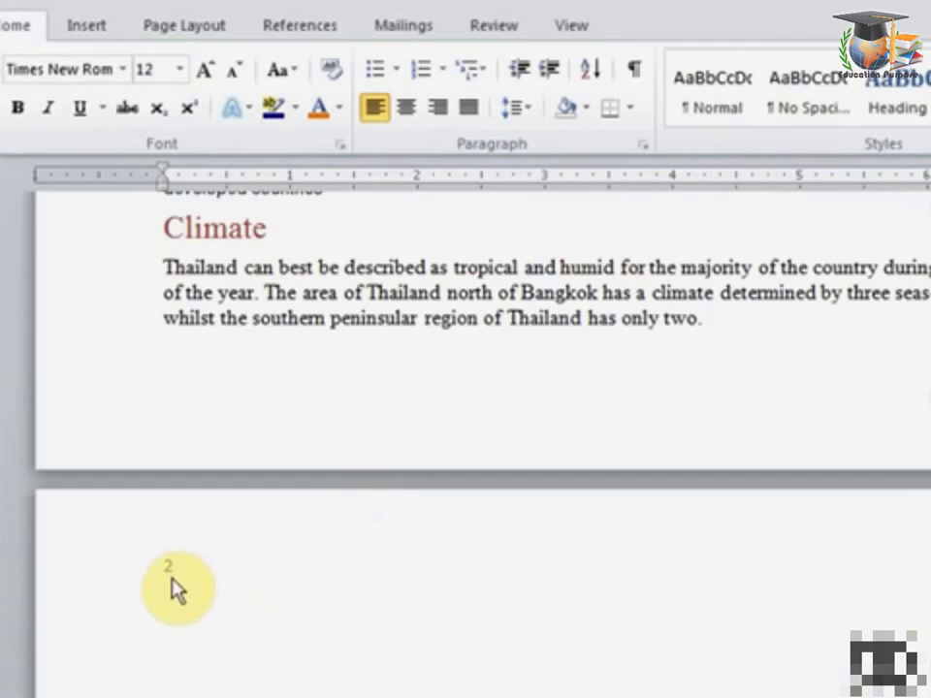
{"action": "scroll", "coordinate": [175, 588], "scroll_direction": "down", "scroll_amount": 4}
{"action": "scroll", "coordinate": [265, 602], "scroll_direction": "down", "scroll_amount": 4}
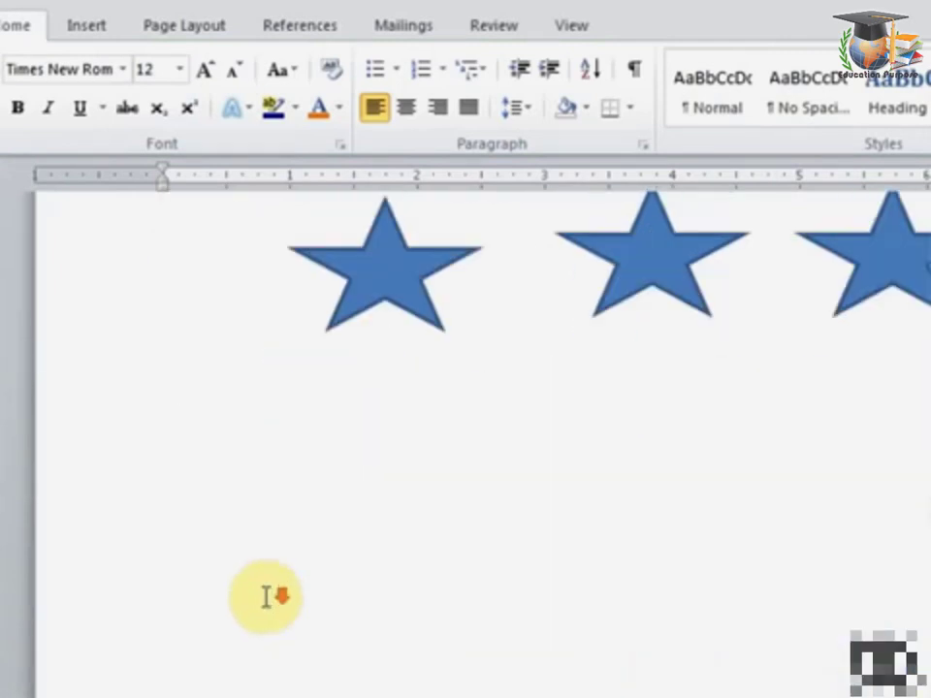
{"action": "scroll", "coordinate": [266, 598], "scroll_direction": "down", "scroll_amount": 4}
{"action": "scroll", "coordinate": [266, 598], "scroll_direction": "down", "scroll_amount": 4}
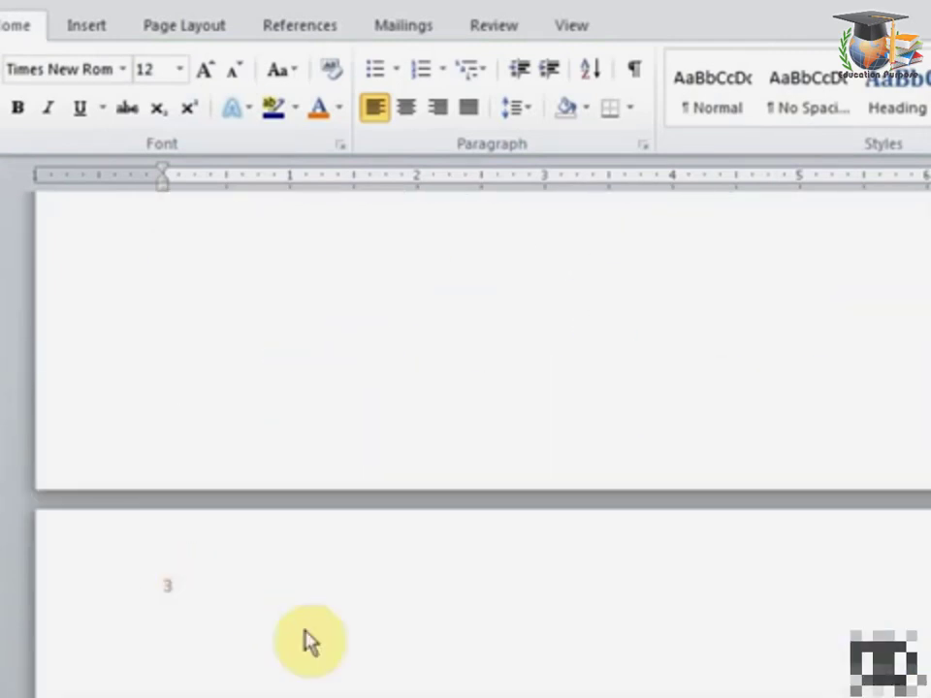
{"action": "scroll", "coordinate": [307, 631], "scroll_direction": "down", "scroll_amount": 3}
{"action": "scroll", "coordinate": [307, 629], "scroll_direction": "down", "scroll_amount": 4}
{"action": "scroll", "coordinate": [304, 626], "scroll_direction": "down", "scroll_amount": 5}
{"action": "scroll", "coordinate": [301, 624], "scroll_direction": "down", "scroll_amount": 3}
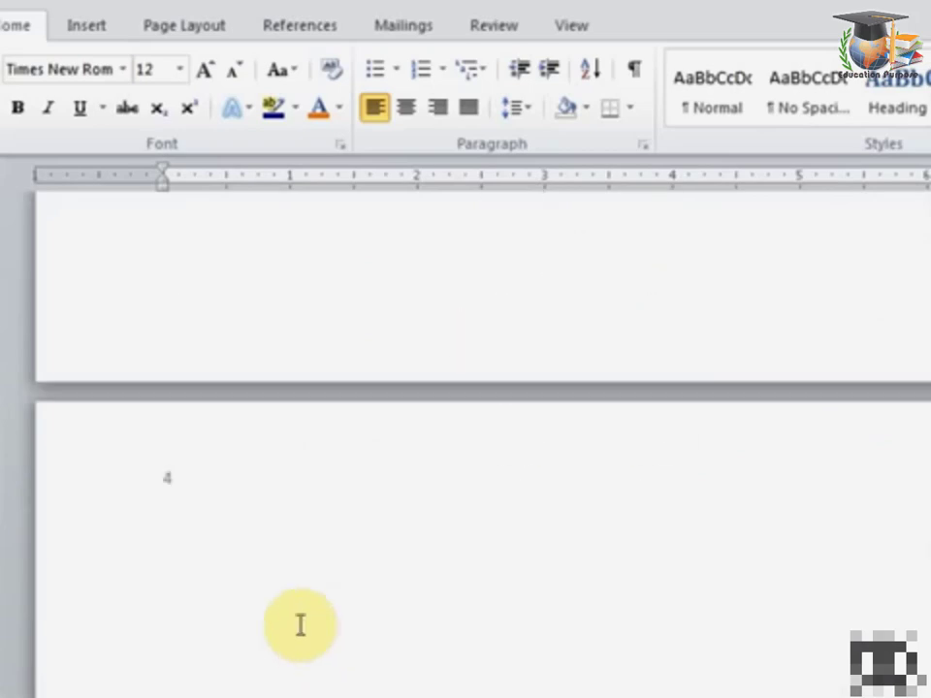
{"action": "scroll", "coordinate": [333, 602], "scroll_direction": "down", "scroll_amount": 4}
{"action": "scroll", "coordinate": [333, 594], "scroll_direction": "down", "scroll_amount": 3}
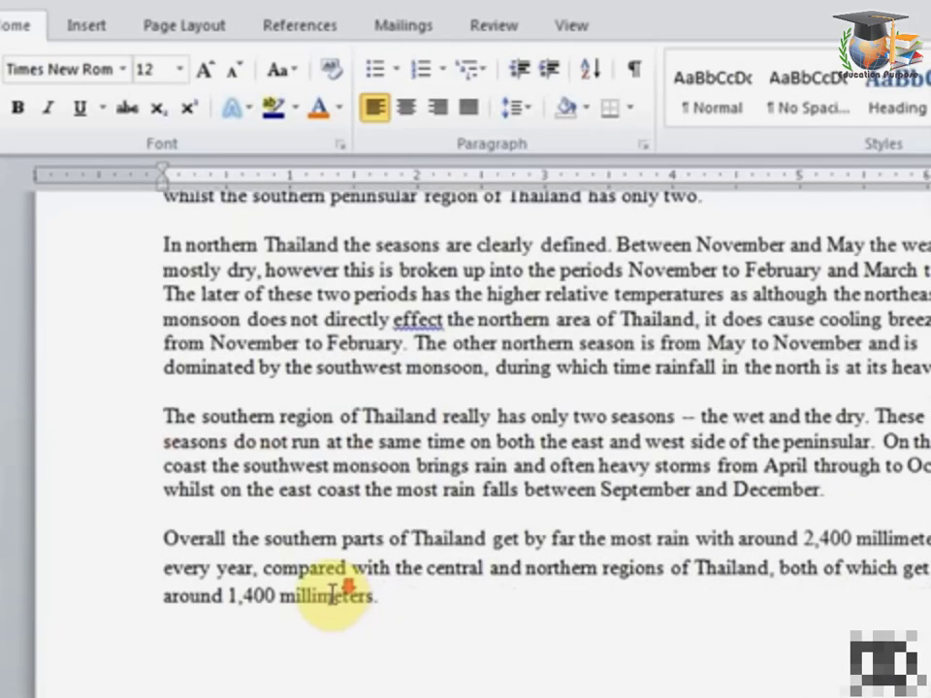
{"action": "scroll", "coordinate": [328, 597], "scroll_direction": "down", "scroll_amount": 4}
{"action": "scroll", "coordinate": [219, 558], "scroll_direction": "down", "scroll_amount": 3}
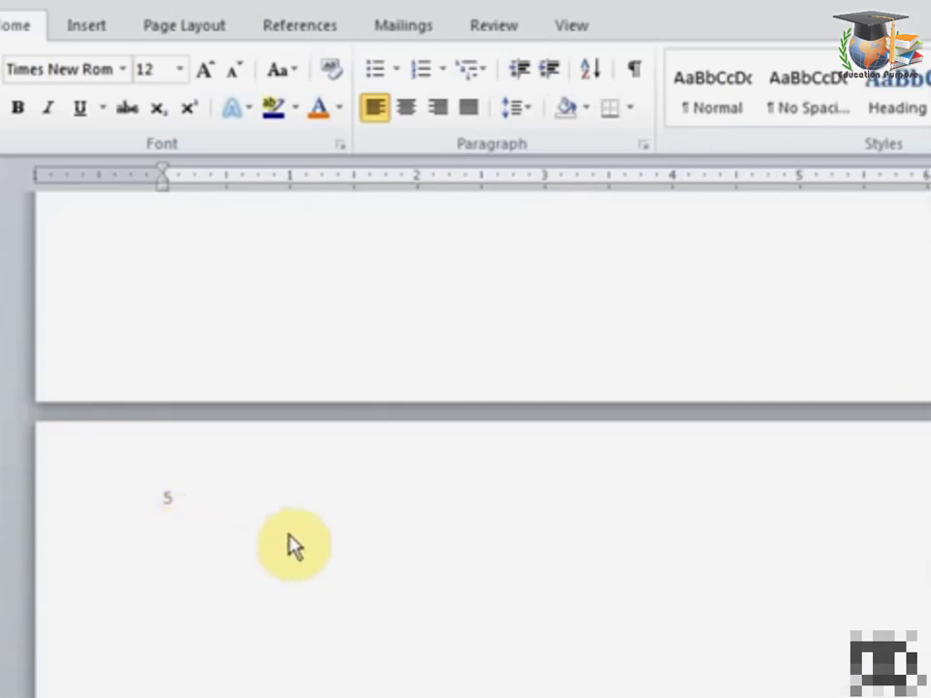
Return to the top of page 1 and right-click its header area for Edit Header
{"action": "scroll", "coordinate": [312, 513], "scroll_direction": "up", "scroll_amount": 8}
{"action": "scroll", "coordinate": [305, 501], "scroll_direction": "up", "scroll_amount": 5}
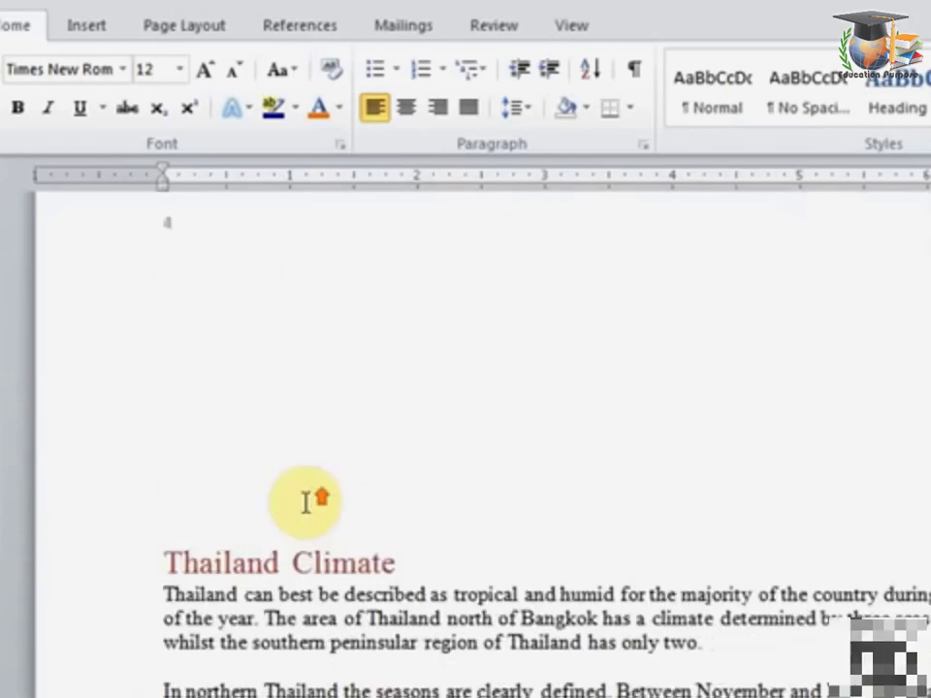
{"action": "scroll", "coordinate": [305, 501], "scroll_direction": "up", "scroll_amount": 5}
{"action": "scroll", "coordinate": [305, 501], "scroll_direction": "up", "scroll_amount": 5}
{"action": "scroll", "coordinate": [305, 501], "scroll_direction": "up", "scroll_amount": 5}
{"action": "scroll", "coordinate": [303, 500], "scroll_direction": "up", "scroll_amount": 5}
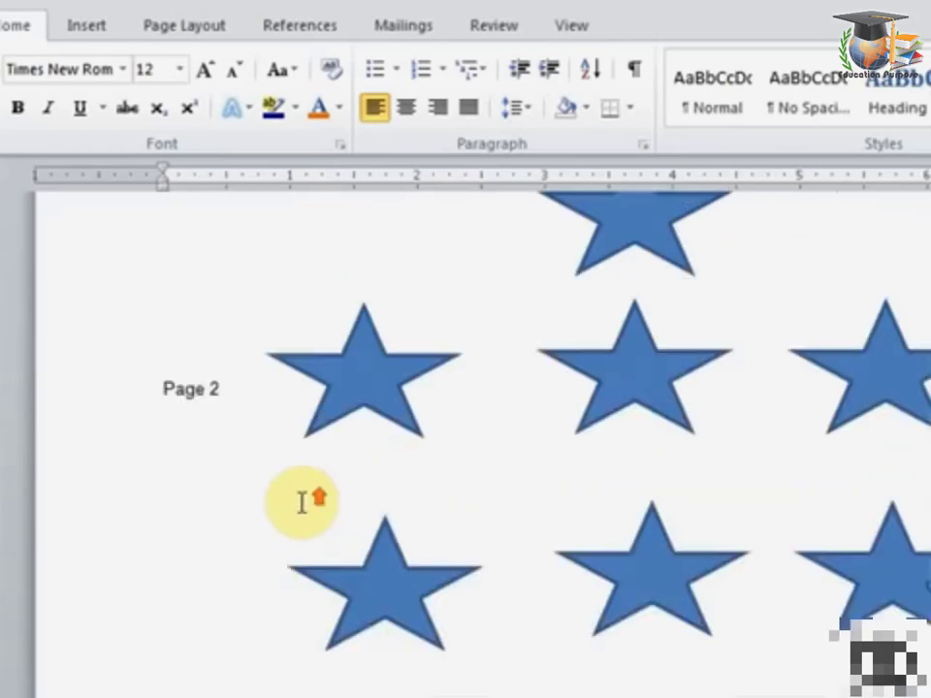
{"action": "scroll", "coordinate": [222, 511], "scroll_direction": "up", "scroll_amount": 5}
{"action": "scroll", "coordinate": [229, 509], "scroll_direction": "up", "scroll_amount": 5}
{"action": "scroll", "coordinate": [222, 515], "scroll_direction": "up", "scroll_amount": 5}
{"action": "scroll", "coordinate": [221, 514], "scroll_direction": "up", "scroll_amount": 5}
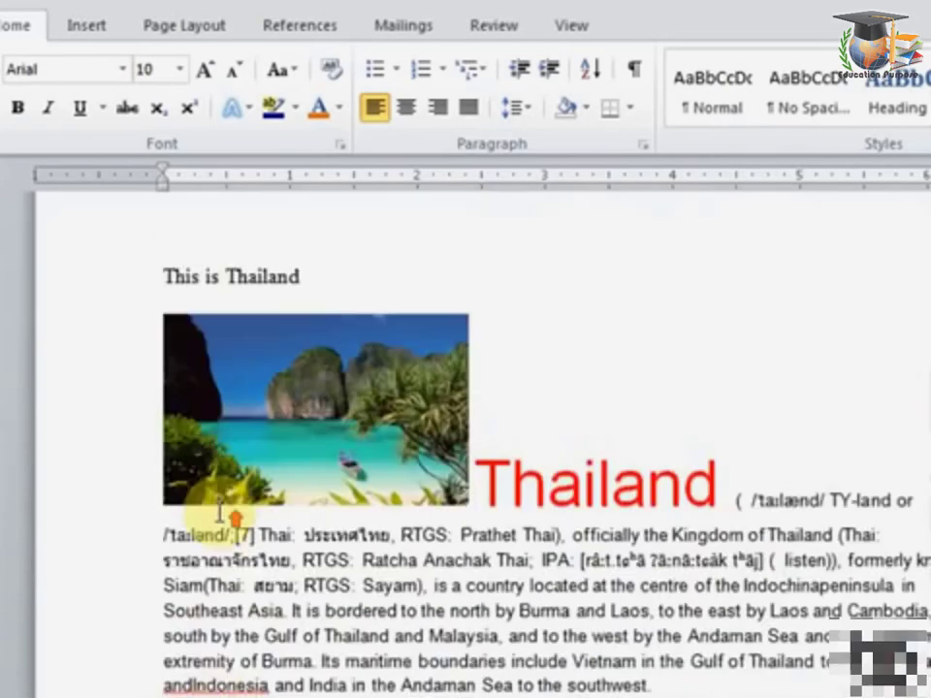
{"action": "scroll", "coordinate": [220, 514], "scroll_direction": "up", "scroll_amount": 3}
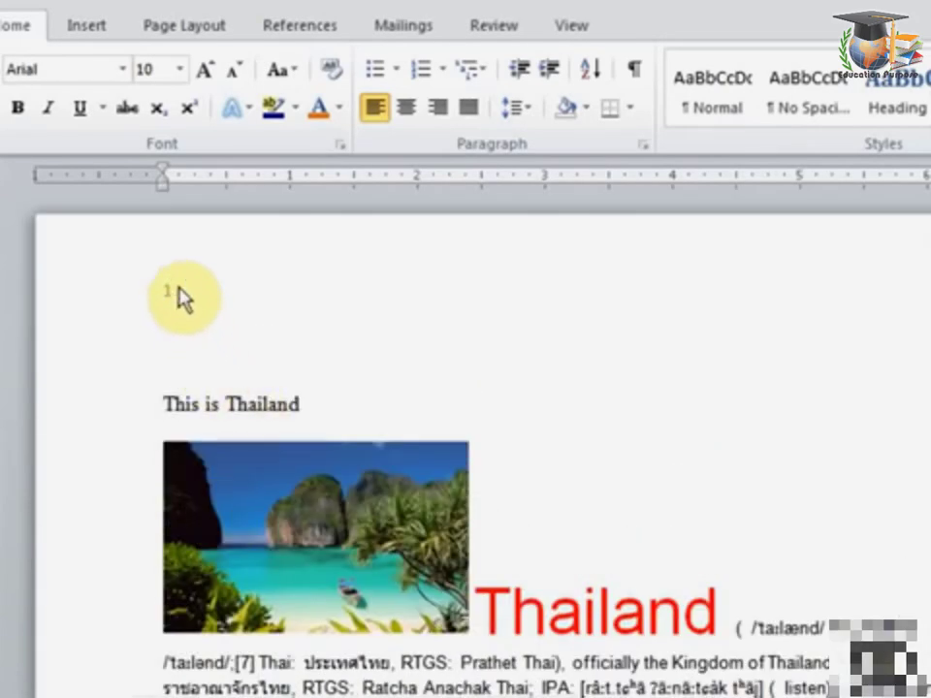
{"action": "right_click", "coordinate": [183, 296]}
Insert an Accent Bar 1 "2 | Page" number after page 2's header number
{"action": "left_click", "coordinate": [320, 313]}
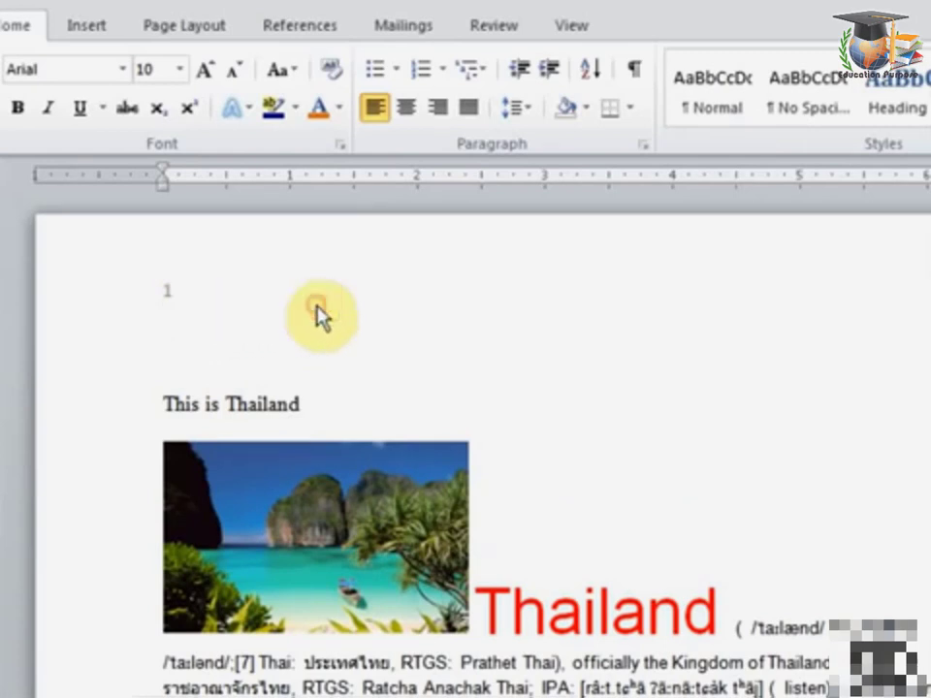
{"action": "scroll", "coordinate": [233, 293], "scroll_direction": "up", "scroll_amount": 2}
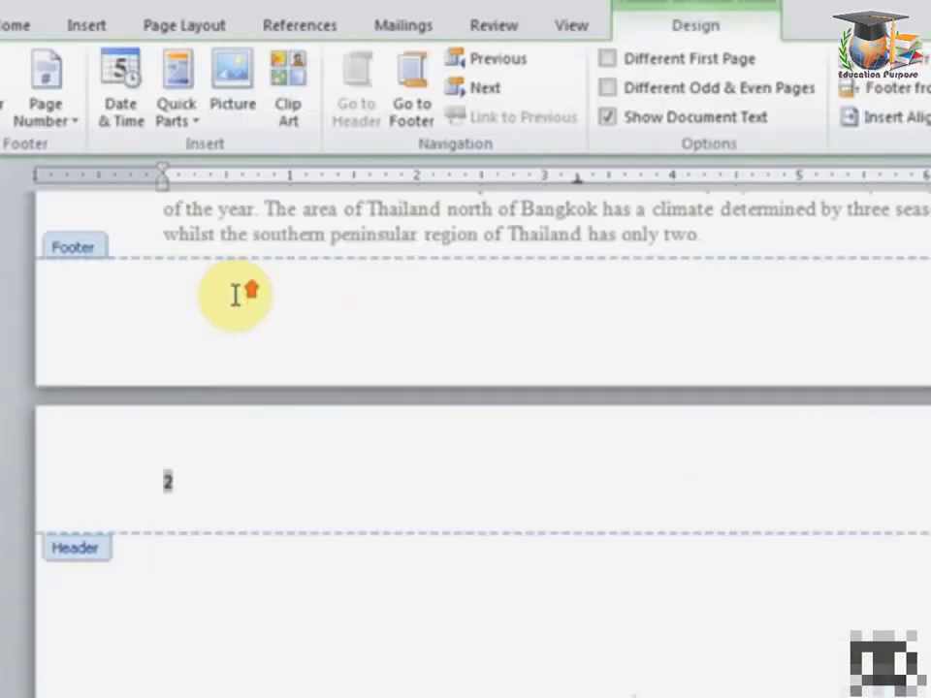
{"action": "left_click", "coordinate": [208, 490]}
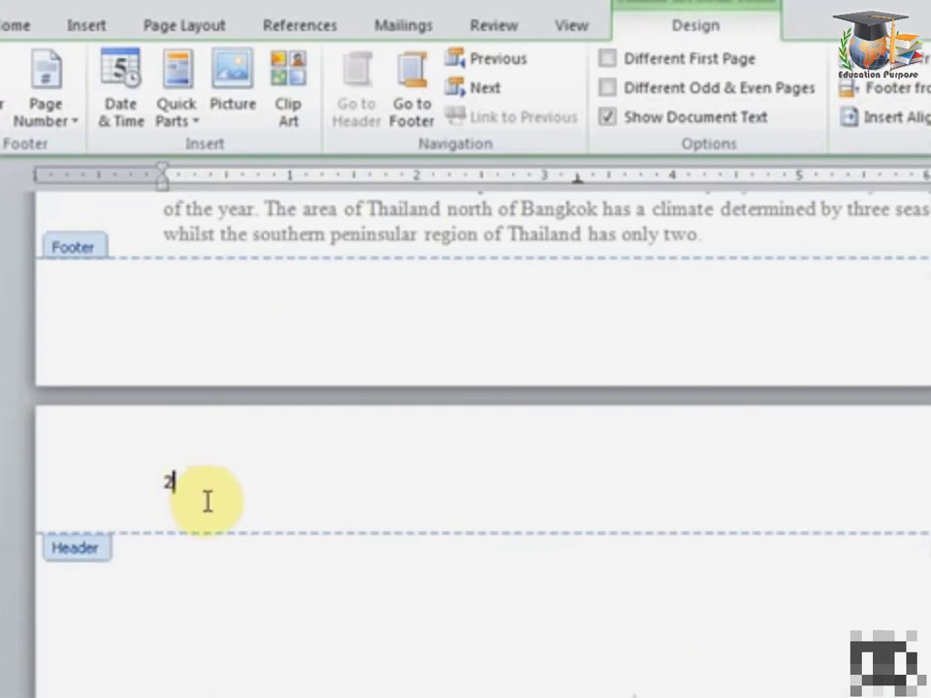
{"action": "left_click", "coordinate": [56, 124]}
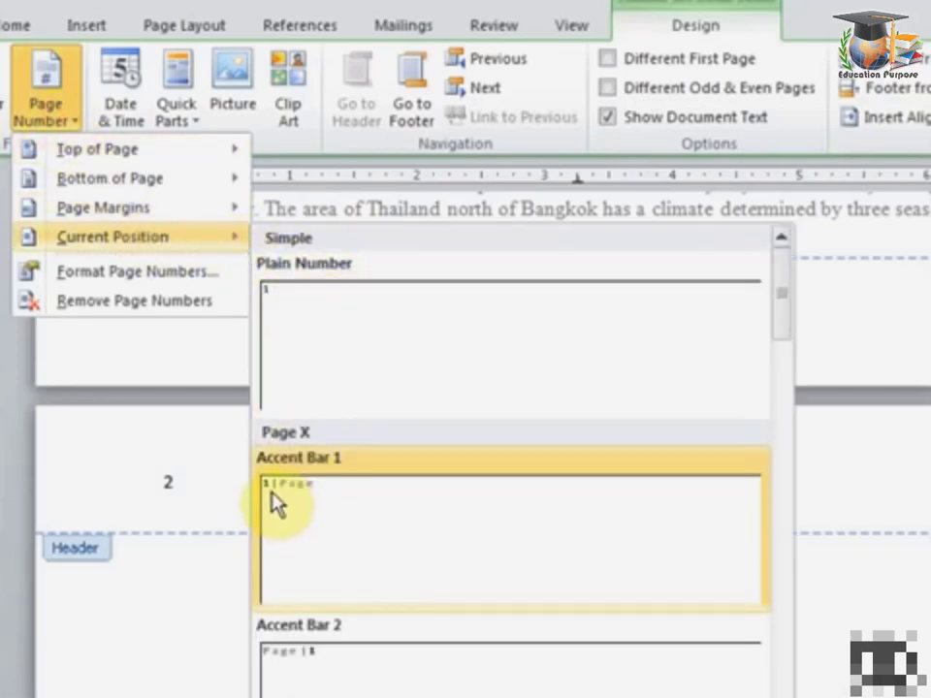
{"action": "left_click", "coordinate": [296, 502]}
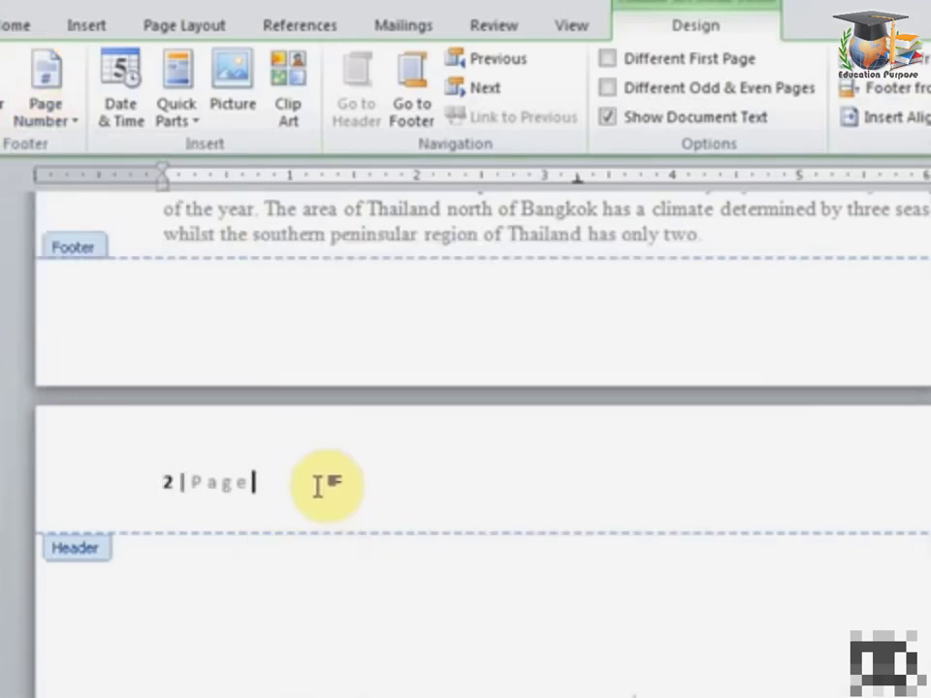
Check the "5 | Page" header on page 5, clear that header text, and scroll back up
{"action": "scroll", "coordinate": [301, 503], "scroll_direction": "down", "scroll_amount": 5}
{"action": "scroll", "coordinate": [301, 503], "scroll_direction": "down", "scroll_amount": 5}
{"action": "scroll", "coordinate": [302, 503], "scroll_direction": "down", "scroll_amount": 5}
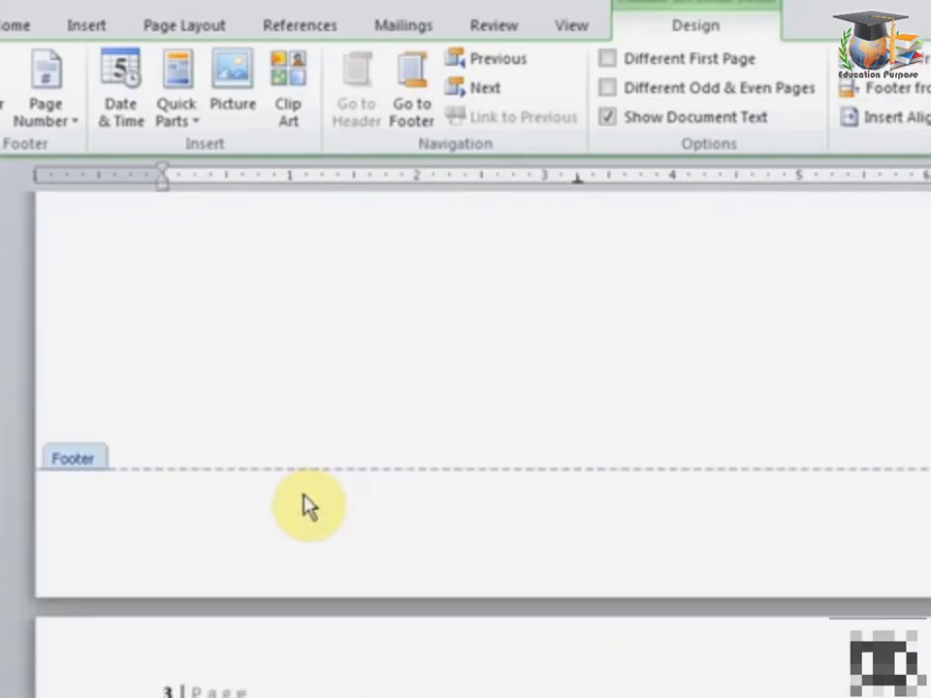
{"action": "scroll", "coordinate": [301, 503], "scroll_direction": "down", "scroll_amount": 5}
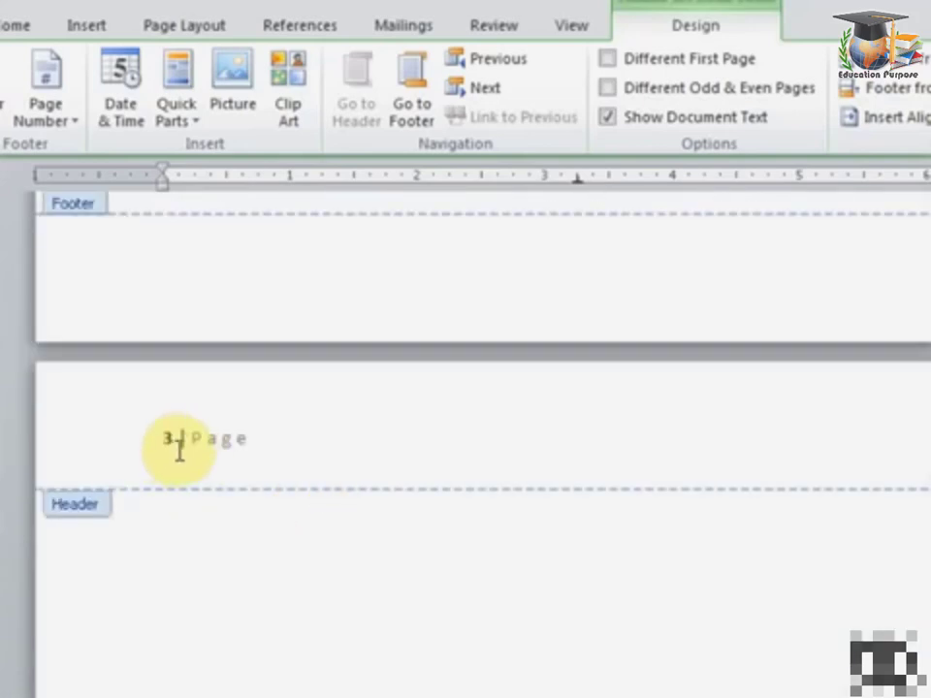
{"action": "scroll", "coordinate": [216, 466], "scroll_direction": "down", "scroll_amount": 5}
{"action": "scroll", "coordinate": [222, 486], "scroll_direction": "down", "scroll_amount": 5}
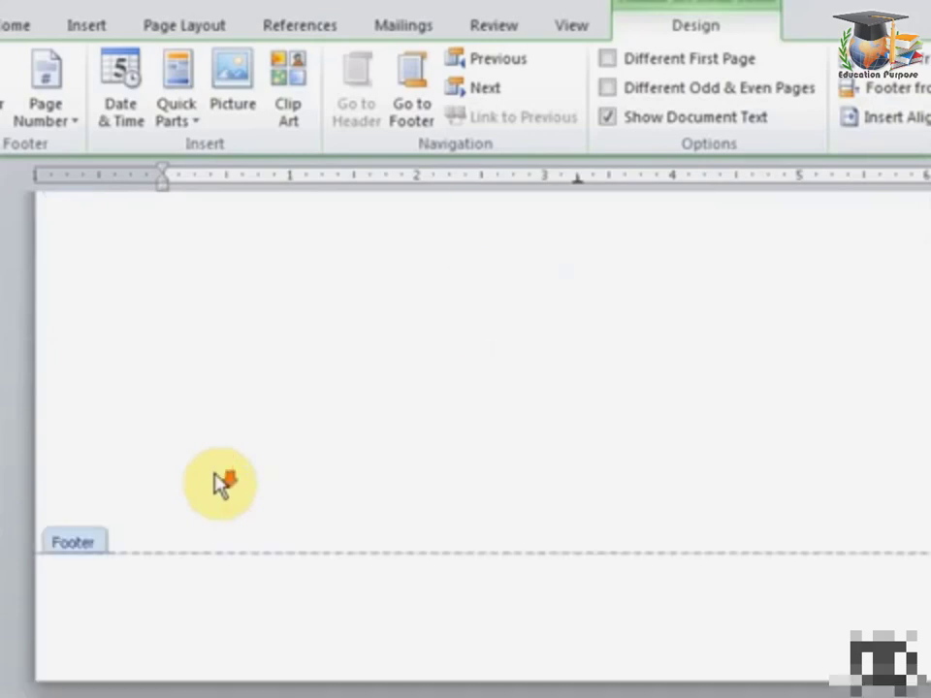
{"action": "scroll", "coordinate": [215, 480], "scroll_direction": "down", "scroll_amount": 5}
{"action": "scroll", "coordinate": [218, 536], "scroll_direction": "down", "scroll_amount": 4}
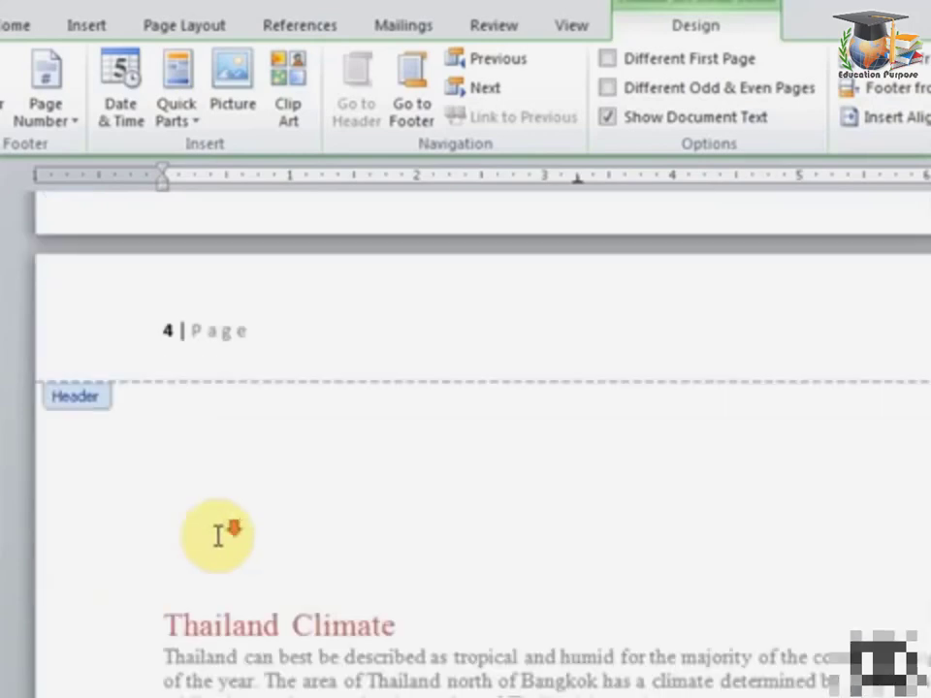
{"action": "scroll", "coordinate": [218, 536], "scroll_direction": "down", "scroll_amount": 5}
{"action": "scroll", "coordinate": [224, 547], "scroll_direction": "down", "scroll_amount": 5}
{"action": "scroll", "coordinate": [224, 546], "scroll_direction": "down", "scroll_amount": 3}
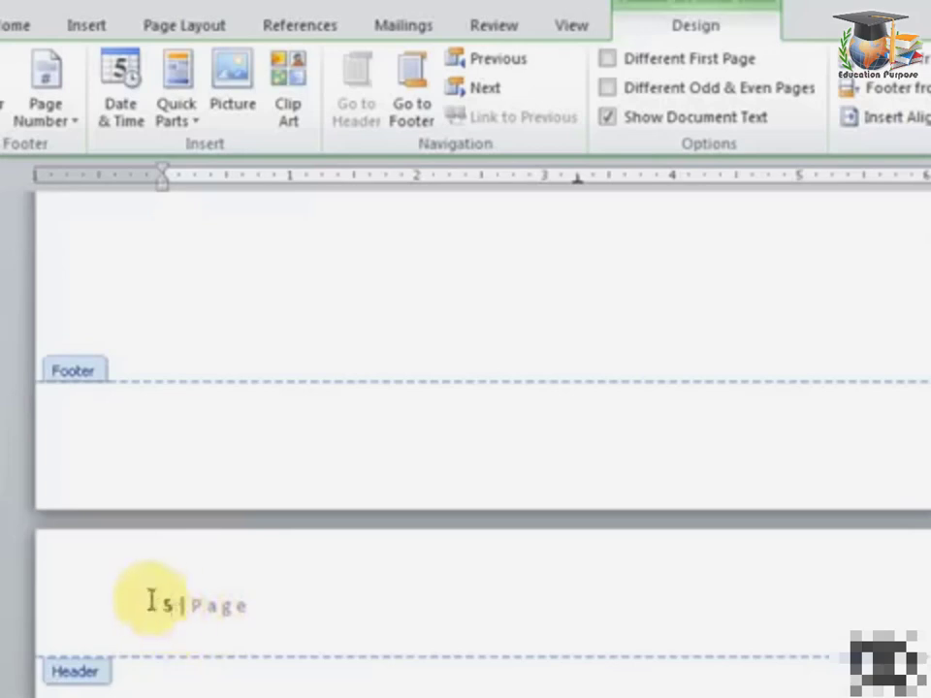
{"action": "left_click_drag", "start_coordinate": [181, 607], "coordinate": [215, 613]}
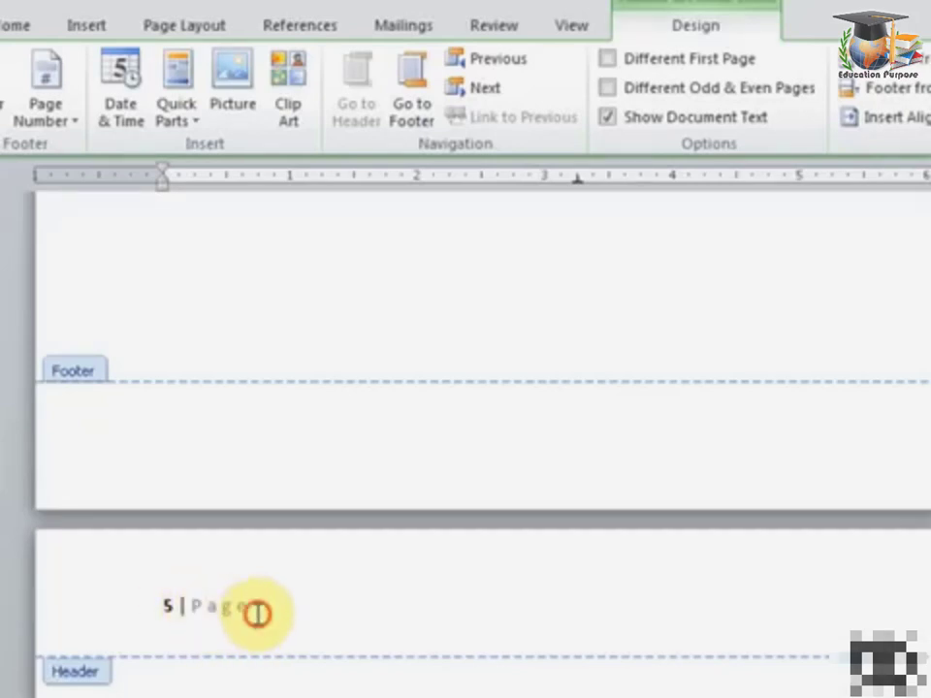
{"action": "left_click_drag", "start_coordinate": [257, 613], "coordinate": [128, 613]}
{"action": "left_click", "coordinate": [328, 635]}
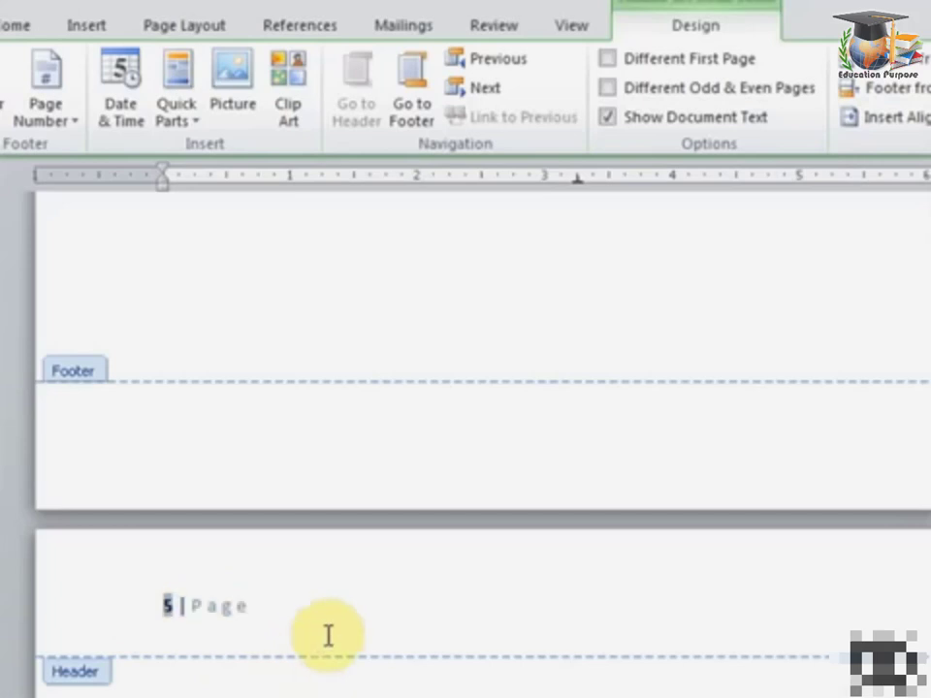
{"action": "scroll", "coordinate": [328, 635], "scroll_direction": "up", "scroll_amount": 3}
{"action": "scroll", "coordinate": [330, 640], "scroll_direction": "up", "scroll_amount": 5}
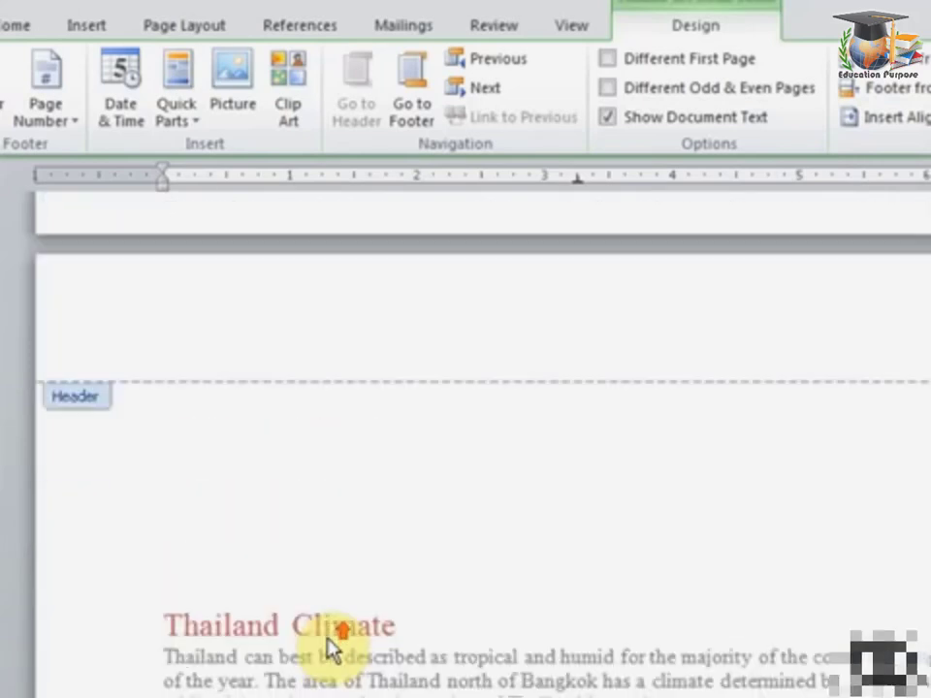
{"action": "scroll", "coordinate": [328, 611], "scroll_direction": "up", "scroll_amount": 2}
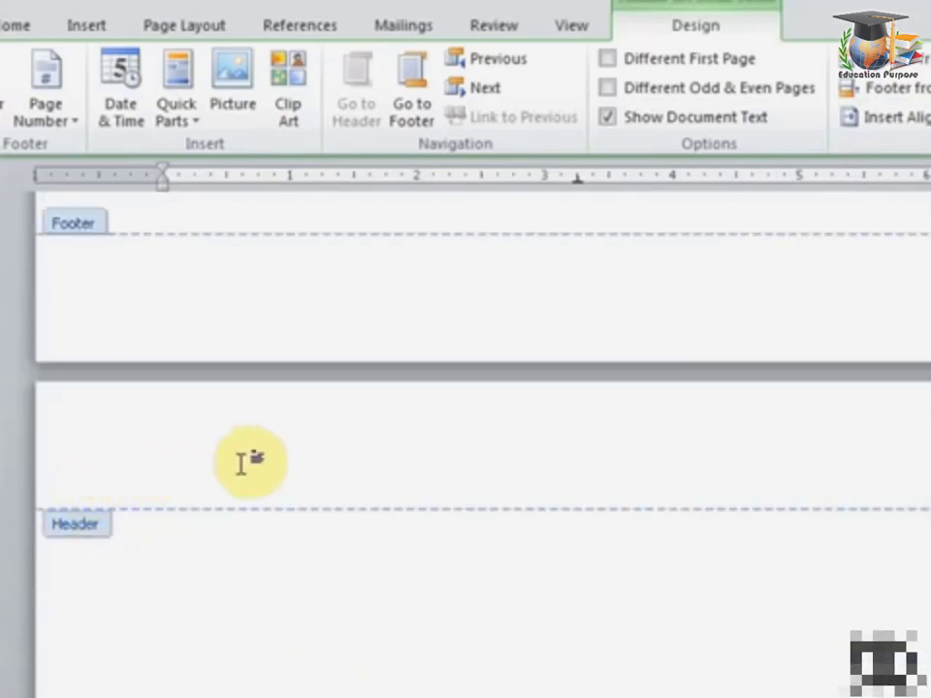
{"action": "scroll", "coordinate": [244, 467], "scroll_direction": "up", "scroll_amount": 5}
{"action": "scroll", "coordinate": [245, 474], "scroll_direction": "up", "scroll_amount": 5}
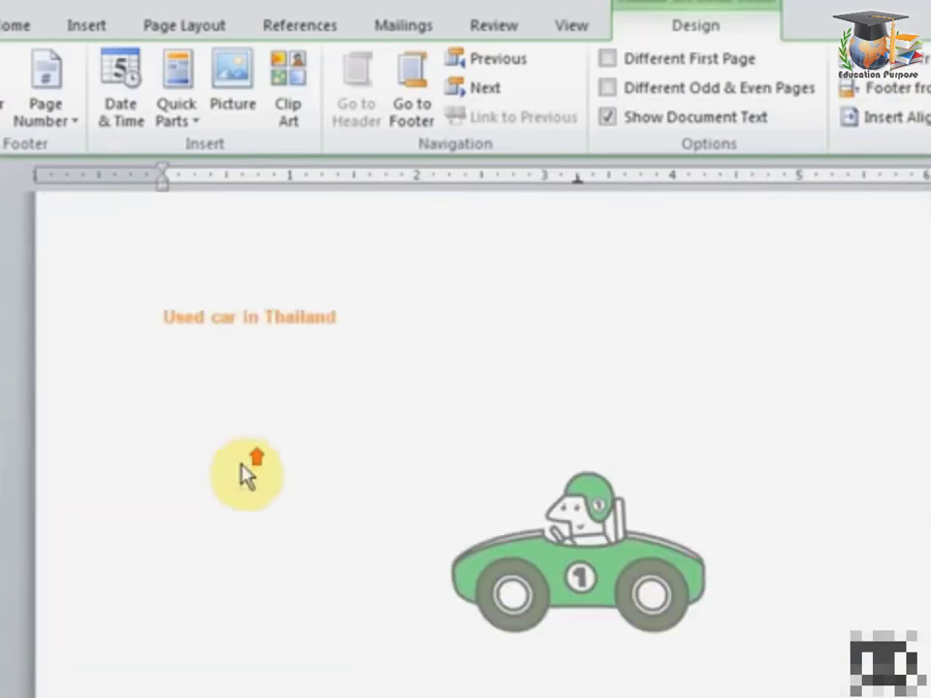
{"action": "scroll", "coordinate": [246, 473], "scroll_direction": "up", "scroll_amount": 6}
Insert an Accent Bar 2 "Page | 3" number in page 3's header and check the following pages
{"action": "scroll", "coordinate": [206, 414], "scroll_direction": "up", "scroll_amount": 3}
{"action": "left_click", "coordinate": [158, 371]}
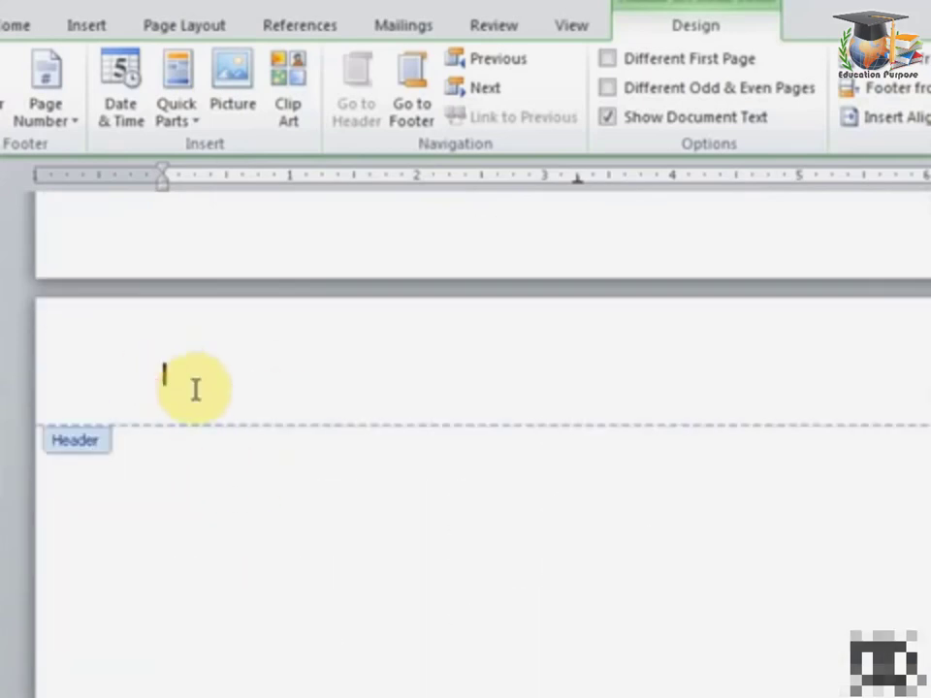
{"action": "left_click", "coordinate": [59, 114]}
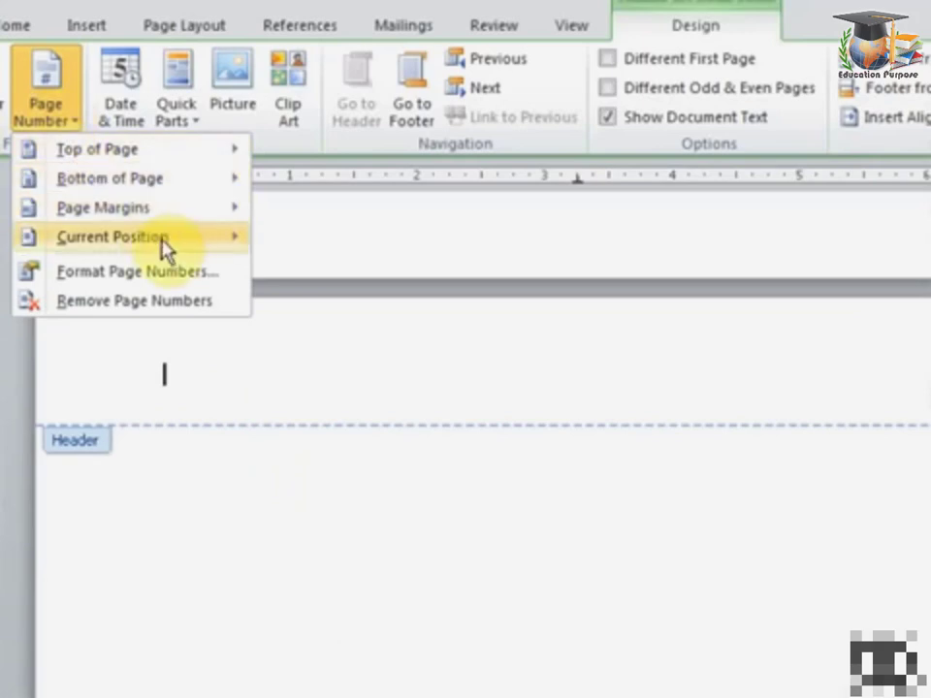
{"action": "mouse_move", "coordinate": [156, 243]}
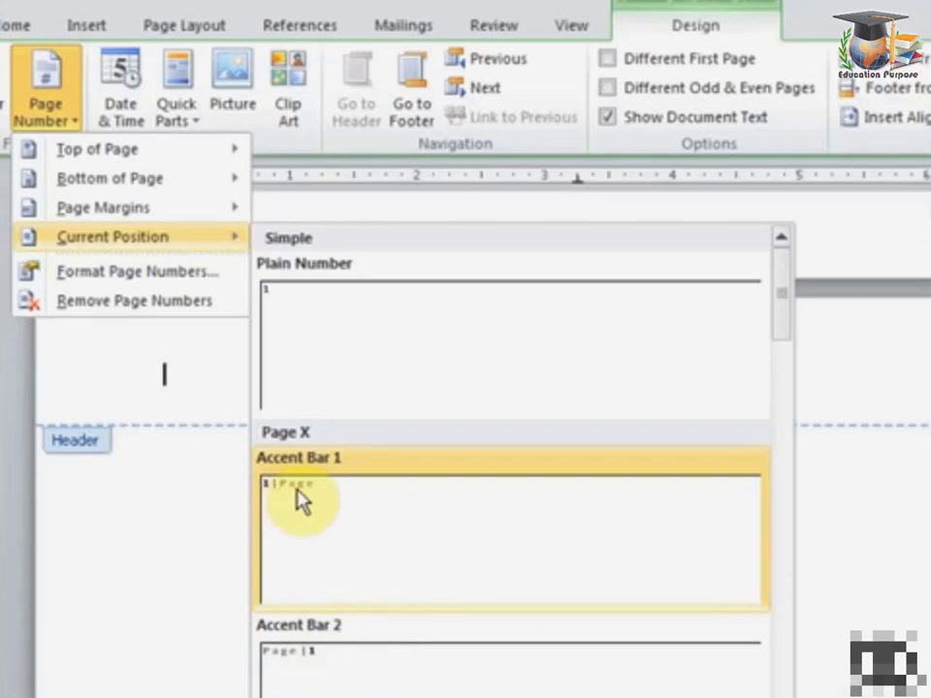
{"action": "left_click", "coordinate": [325, 671]}
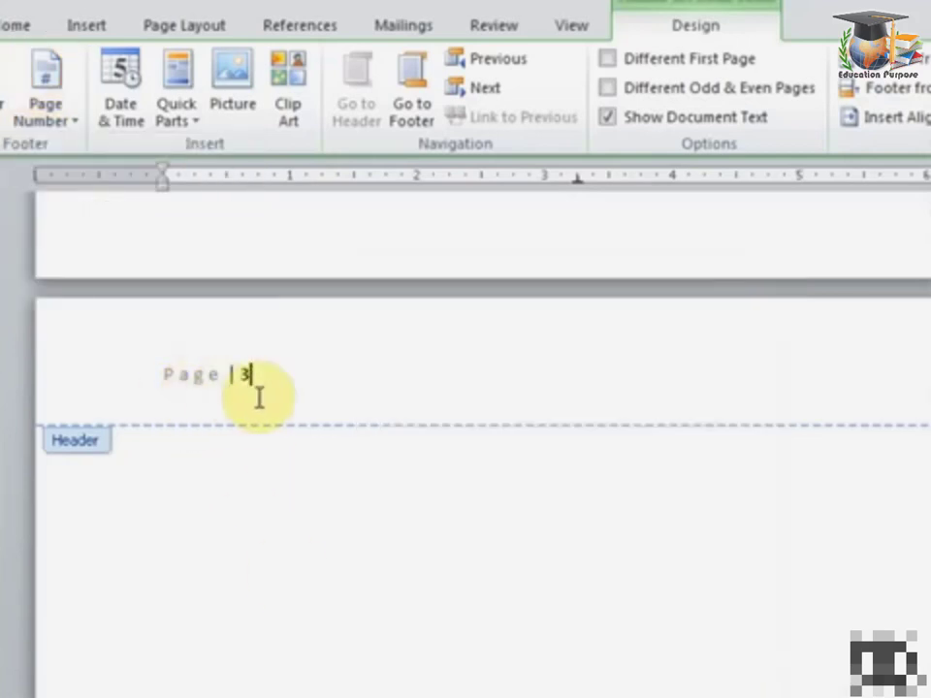
{"action": "left_click", "coordinate": [279, 498]}
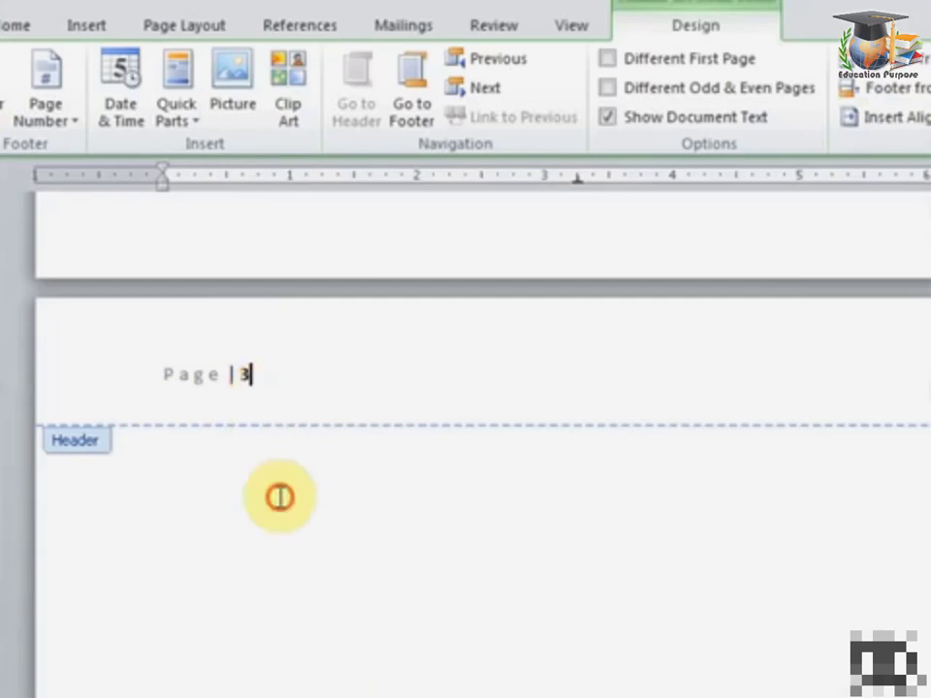
{"action": "scroll", "coordinate": [291, 524], "scroll_direction": "down", "scroll_amount": 5}
{"action": "scroll", "coordinate": [291, 524], "scroll_direction": "down", "scroll_amount": 5}
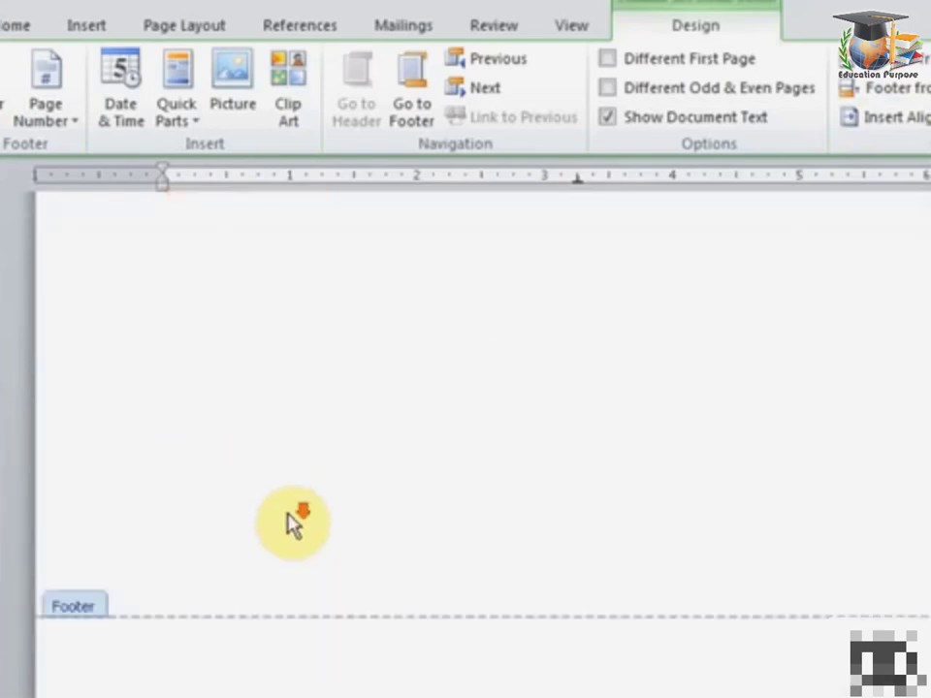
{"action": "scroll", "coordinate": [290, 524], "scroll_direction": "down", "scroll_amount": 3}
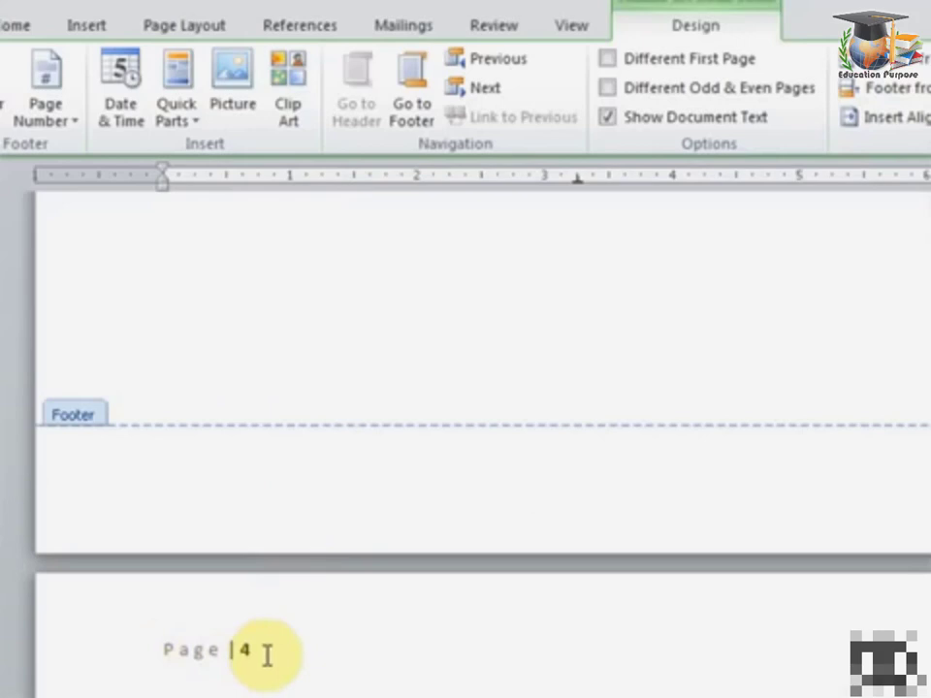
{"action": "scroll", "coordinate": [271, 660], "scroll_direction": "up", "scroll_amount": 7}
{"action": "scroll", "coordinate": [277, 660], "scroll_direction": "up", "scroll_amount": 4}
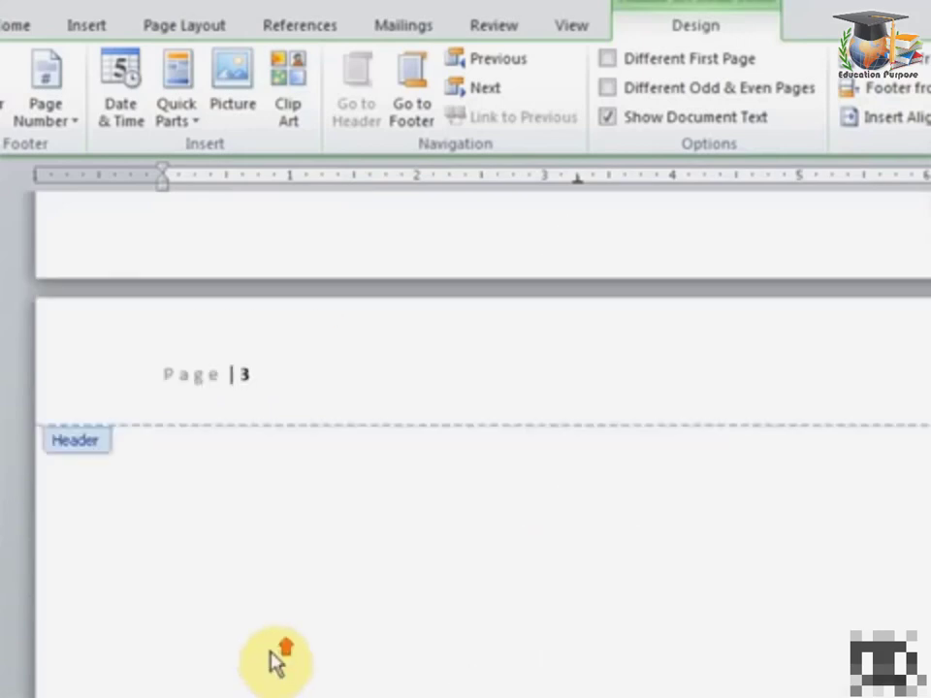
{"action": "scroll", "coordinate": [265, 650], "scroll_direction": "up", "scroll_amount": 2}
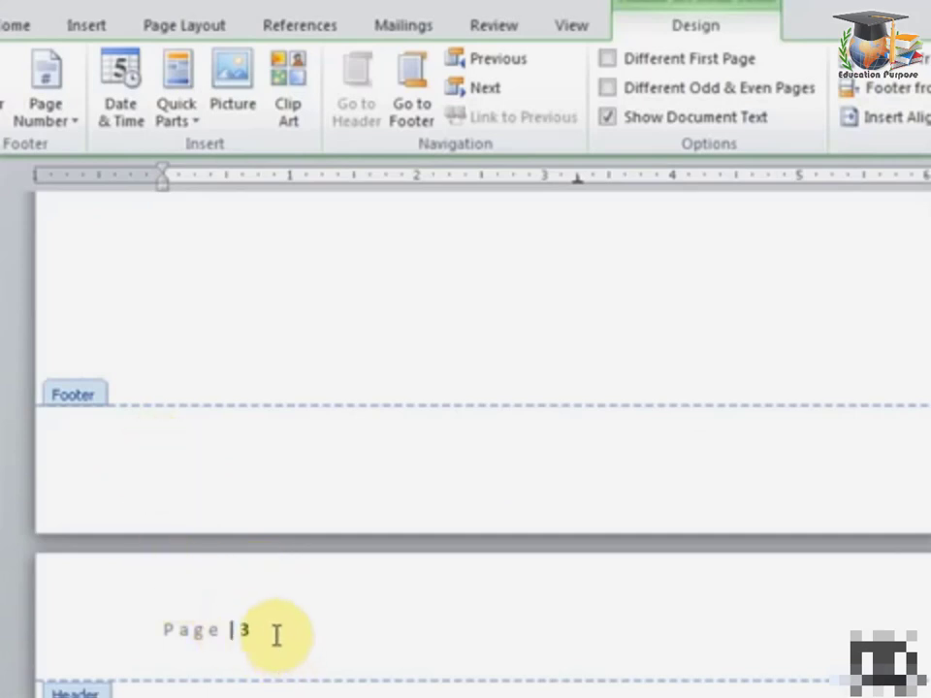
Delete the old number and insert the Bold Numbers style so the header reads "Page 3 of 5"
{"action": "key", "text": "BackSpace"}
{"action": "key", "text": "BackSpace"}
{"action": "key", "text": "BackSpace"}
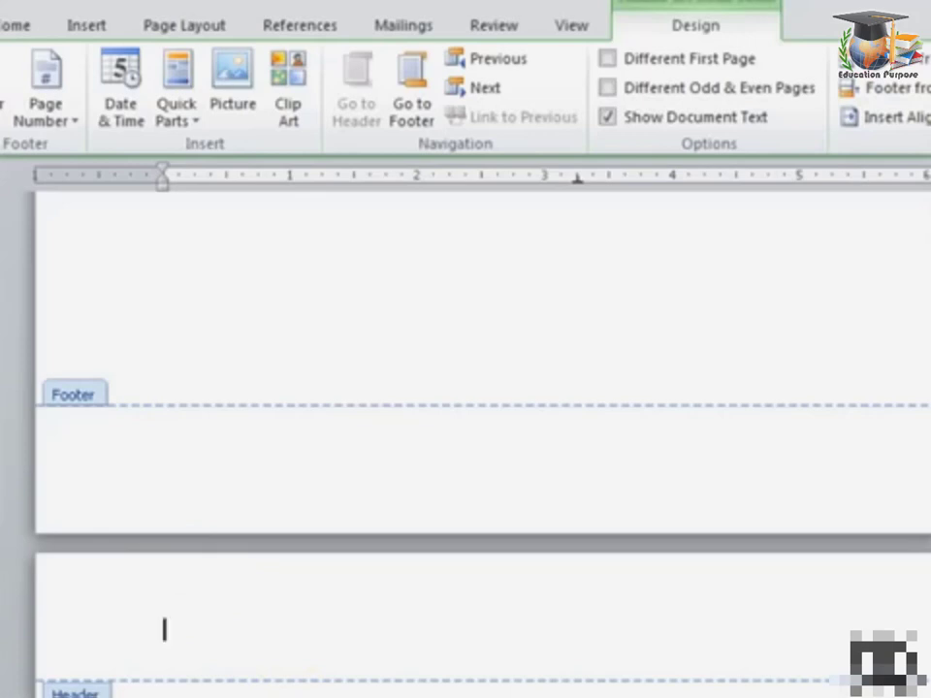
{"action": "left_click", "coordinate": [54, 114]}
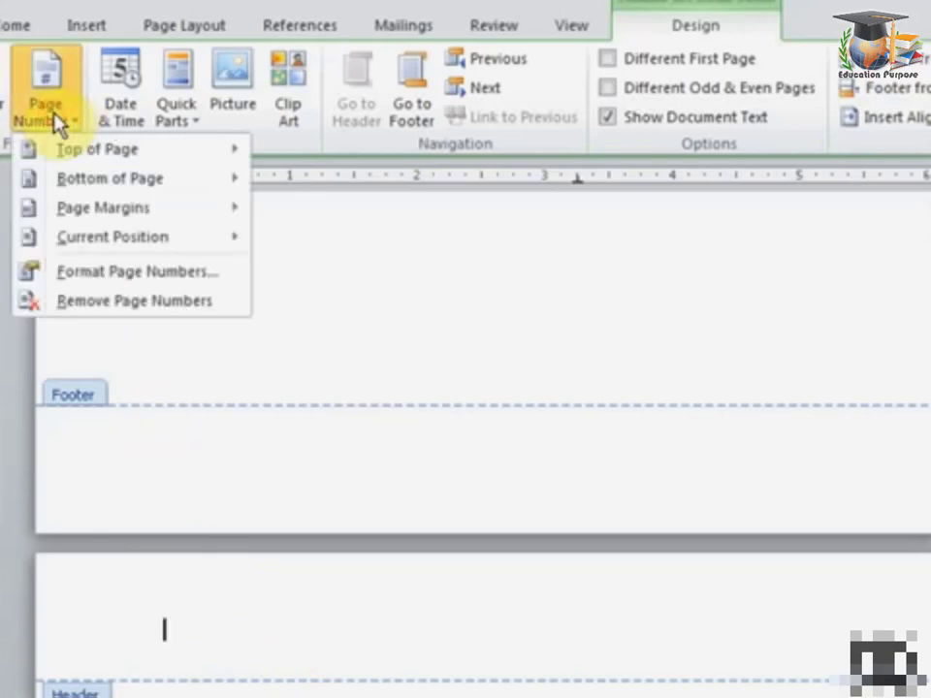
{"action": "mouse_move", "coordinate": [118, 239]}
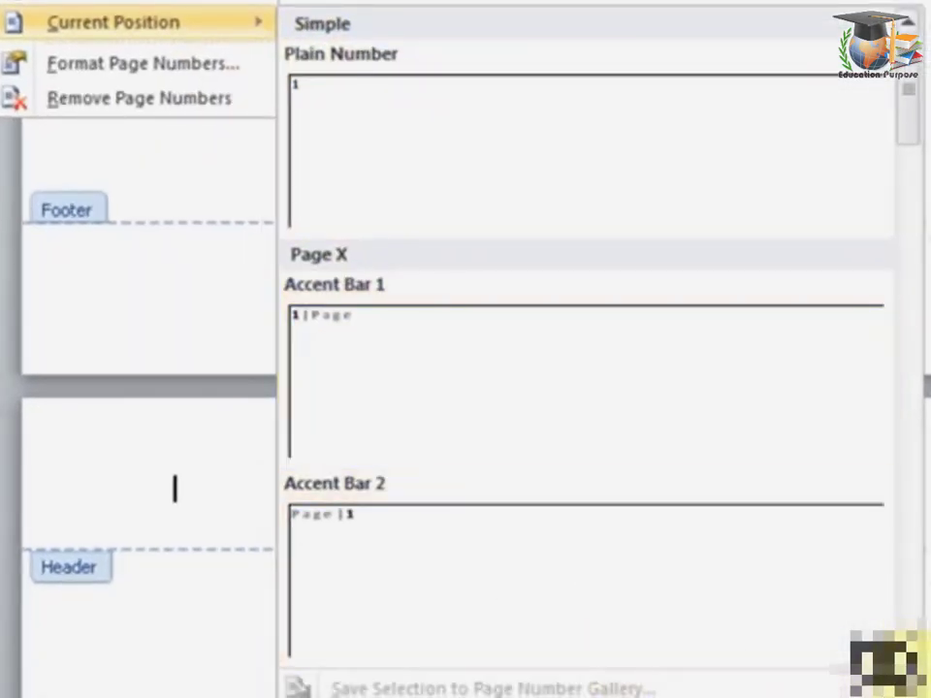
{"action": "scroll", "coordinate": [906, 640], "scroll_direction": "down", "scroll_amount": 1}
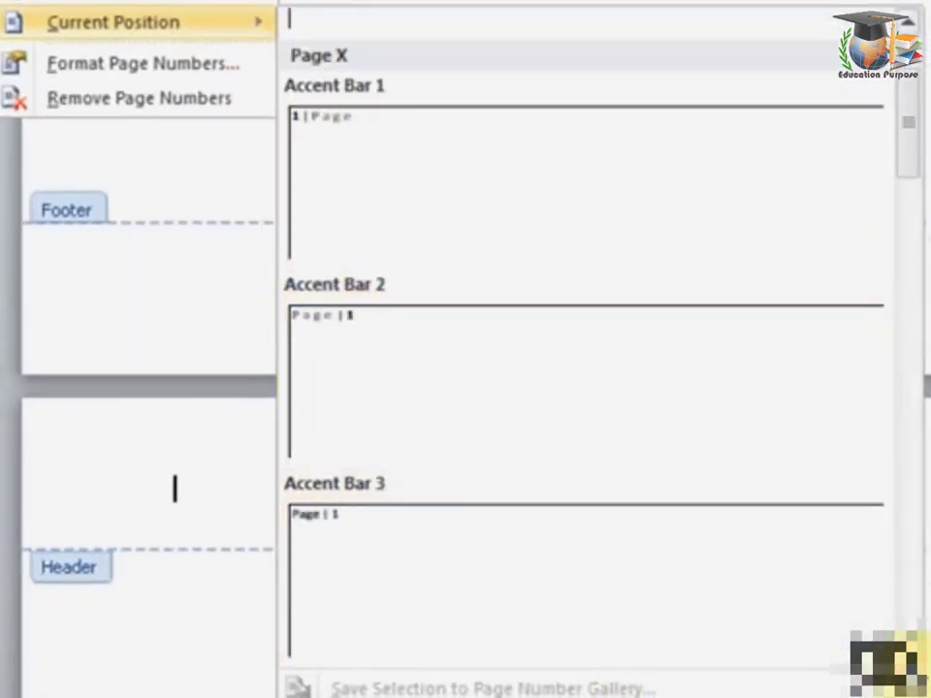
{"action": "scroll", "coordinate": [581, 378], "scroll_direction": "down", "scroll_amount": 1}
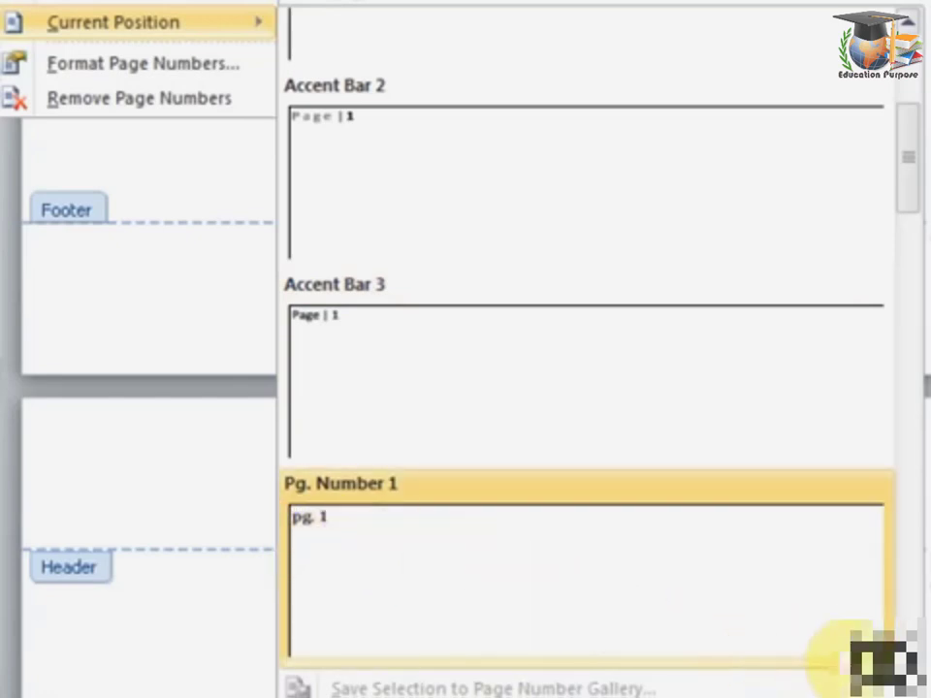
{"action": "scroll", "coordinate": [585, 388], "scroll_direction": "down", "scroll_amount": 1}
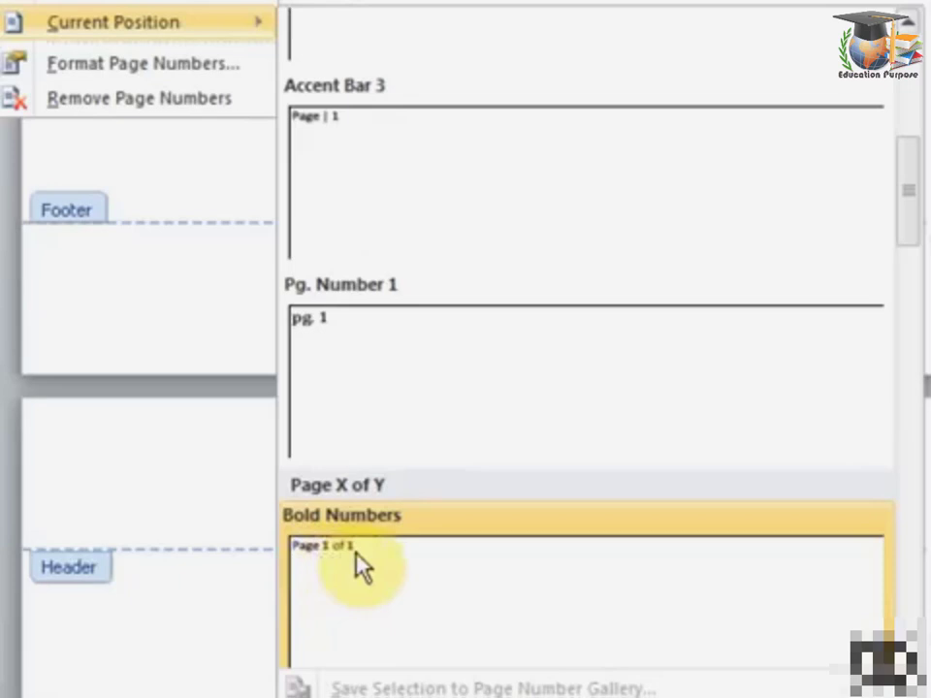
{"action": "left_click", "coordinate": [381, 565]}
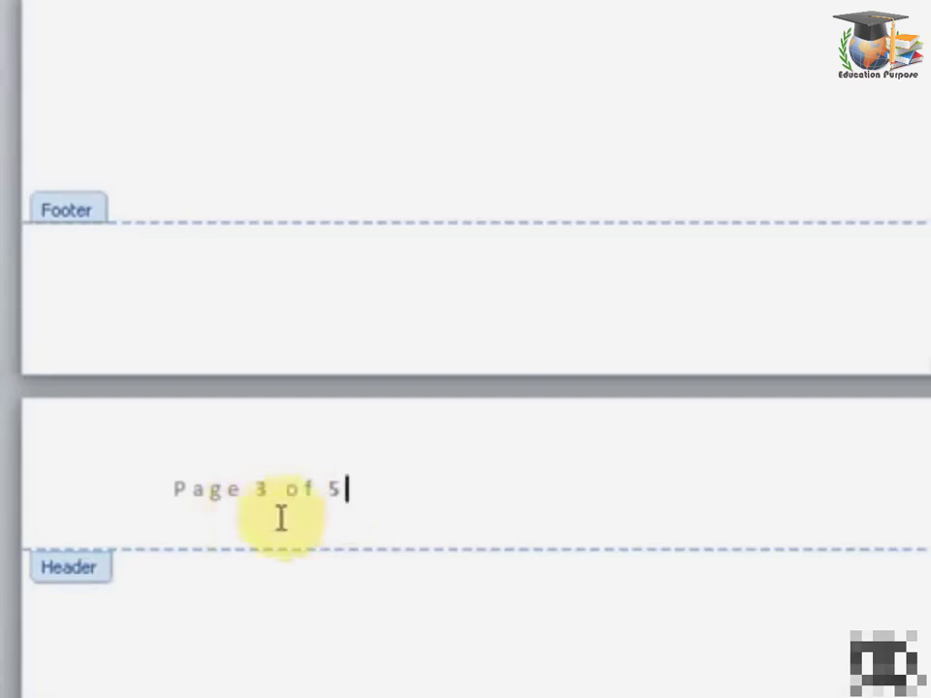
Close the header, scroll to page 5, and click the empty line above Bangkok-City
{"action": "double_click", "coordinate": [412, 683]}
{"action": "scroll", "coordinate": [347, 524], "scroll_direction": "down", "scroll_amount": 5}
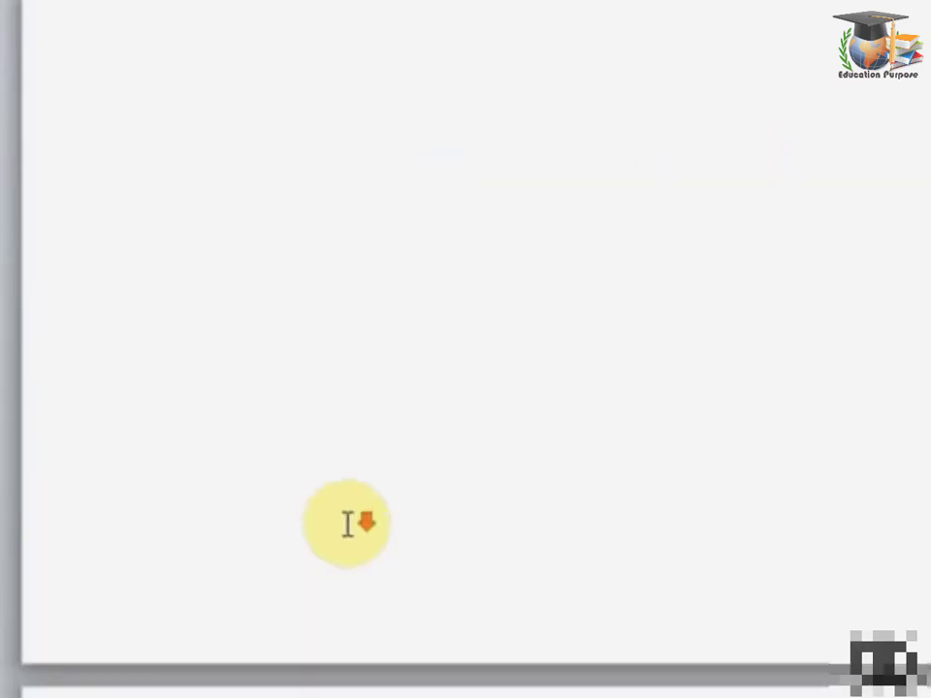
{"action": "scroll", "coordinate": [347, 524], "scroll_direction": "down", "scroll_amount": 3}
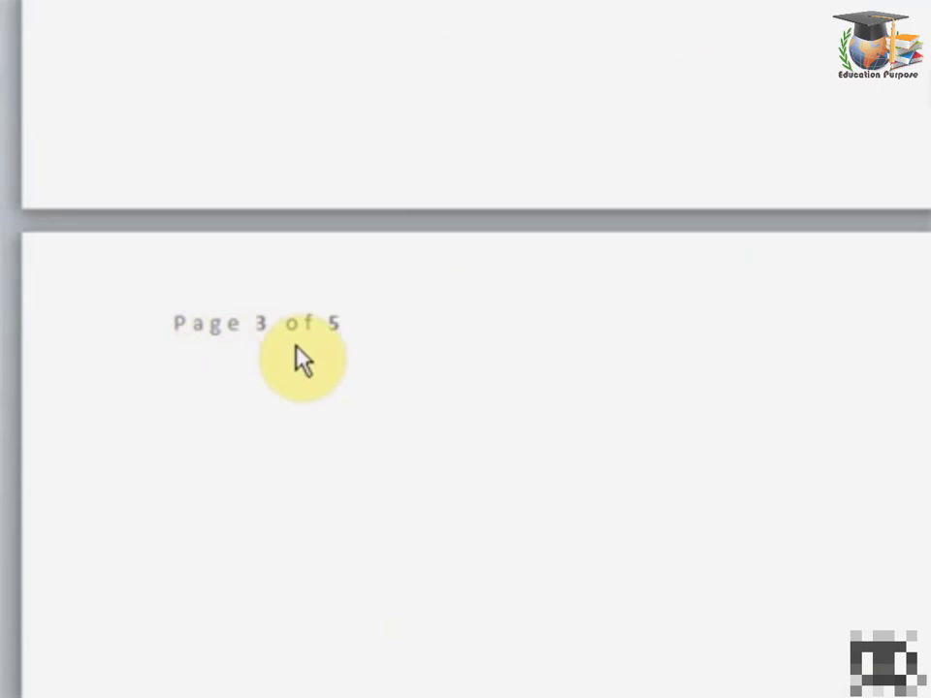
{"action": "scroll", "coordinate": [301, 356], "scroll_direction": "down", "scroll_amount": 5}
{"action": "scroll", "coordinate": [322, 385], "scroll_direction": "down", "scroll_amount": 3}
{"action": "scroll", "coordinate": [322, 385], "scroll_direction": "down", "scroll_amount": 4}
{"action": "scroll", "coordinate": [322, 385], "scroll_direction": "down", "scroll_amount": 3}
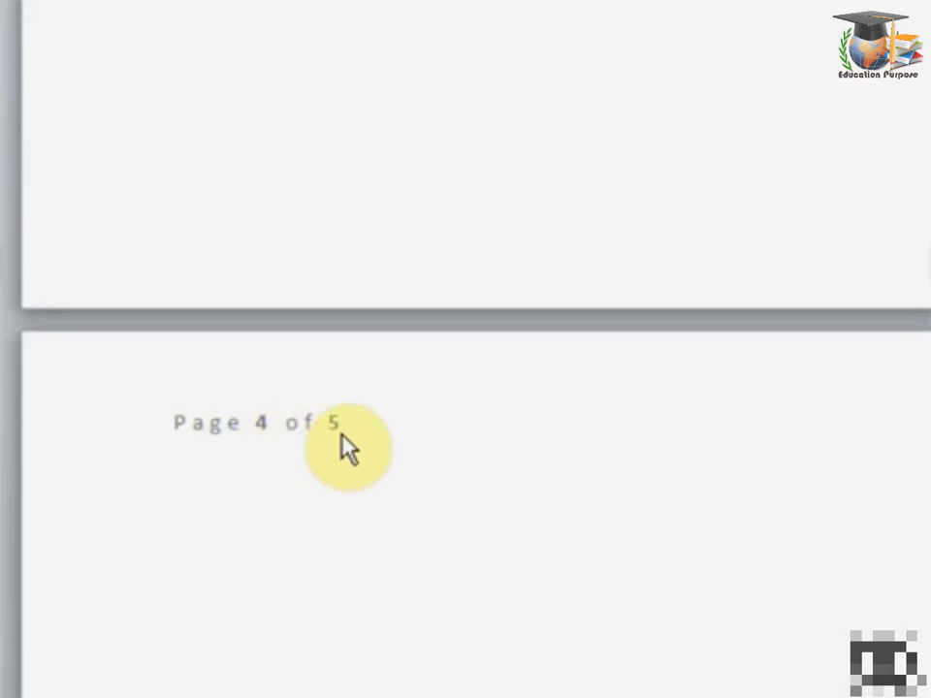
{"action": "scroll", "coordinate": [368, 510], "scroll_direction": "down", "scroll_amount": 2}
{"action": "scroll", "coordinate": [368, 511], "scroll_direction": "down", "scroll_amount": 5}
{"action": "scroll", "coordinate": [375, 527], "scroll_direction": "down", "scroll_amount": 5}
{"action": "scroll", "coordinate": [297, 360], "scroll_direction": "down", "scroll_amount": 4}
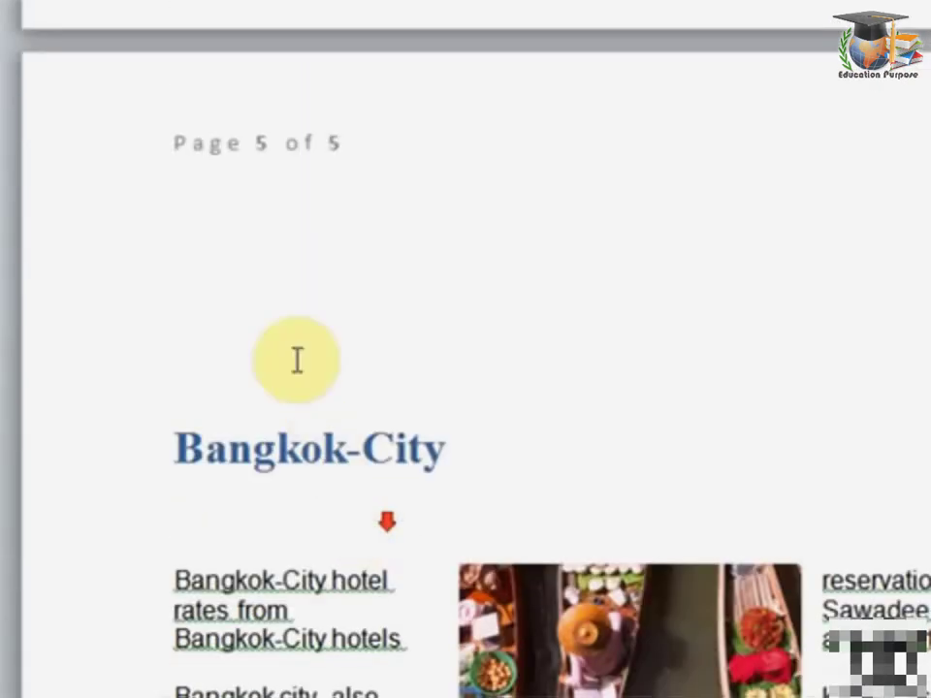
{"action": "left_click", "coordinate": [319, 279]}
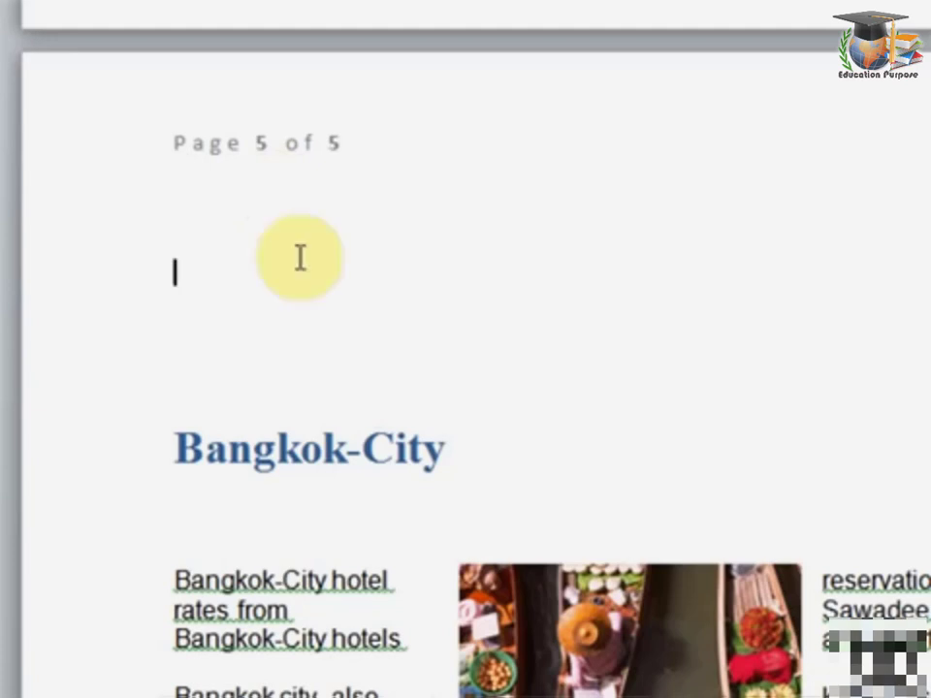
Delete "Page 5 of 5" from page 5's header and insert a Brackets-style "[5]" page number
{"action": "double_click", "coordinate": [272, 146]}
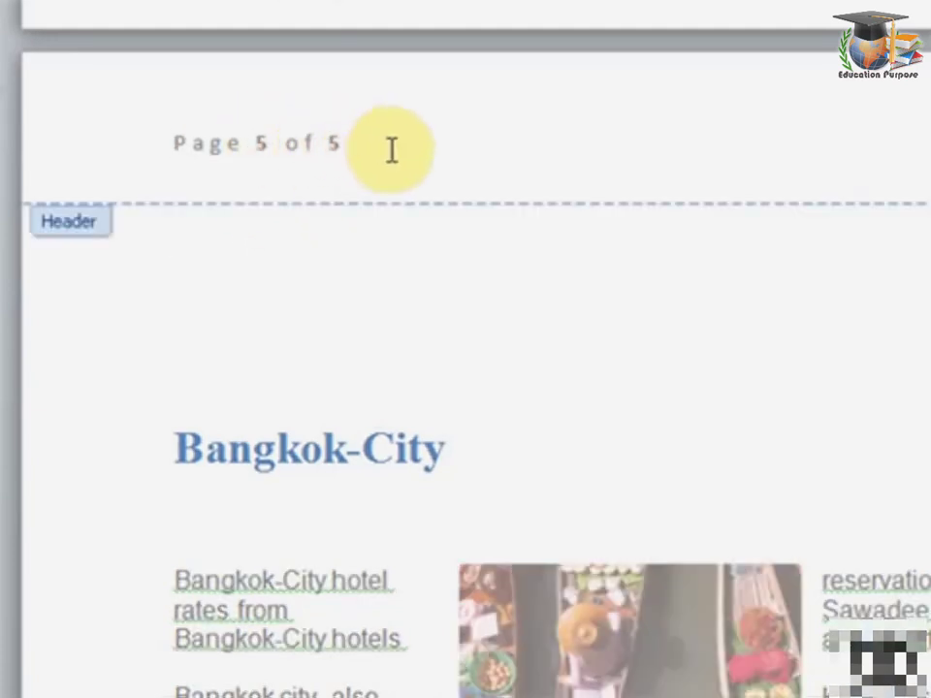
{"action": "key", "text": "Delete"}
{"action": "key", "text": "Delete"}
{"action": "key", "text": "Delete"}
{"action": "key", "text": "Delete"}
{"action": "key", "text": "Delete"}
{"action": "key", "text": "Delete"}
{"action": "key", "text": "Delete"}
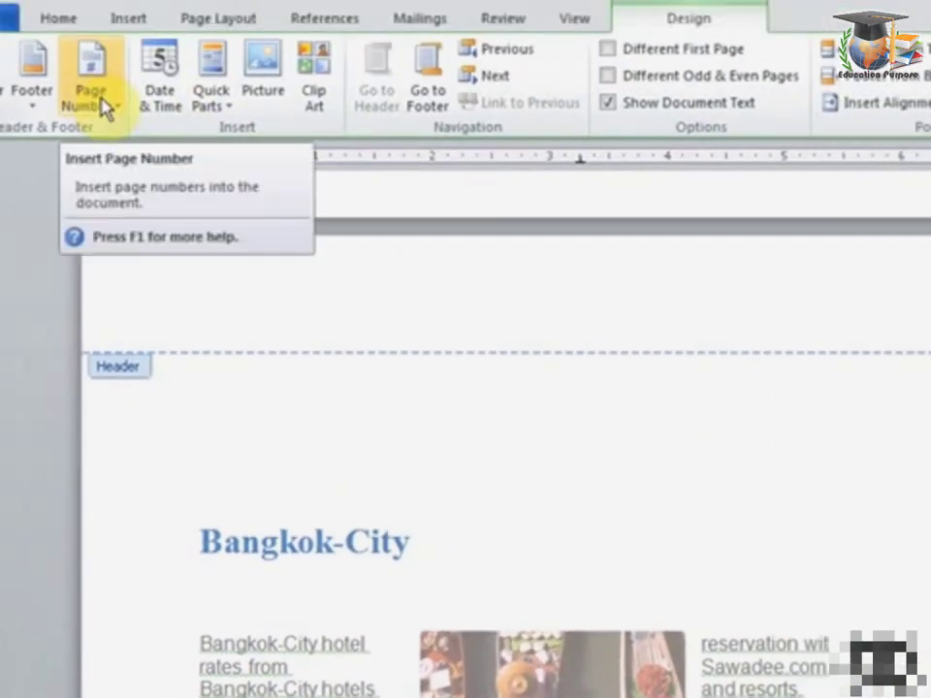
{"action": "left_click", "coordinate": [105, 109]}
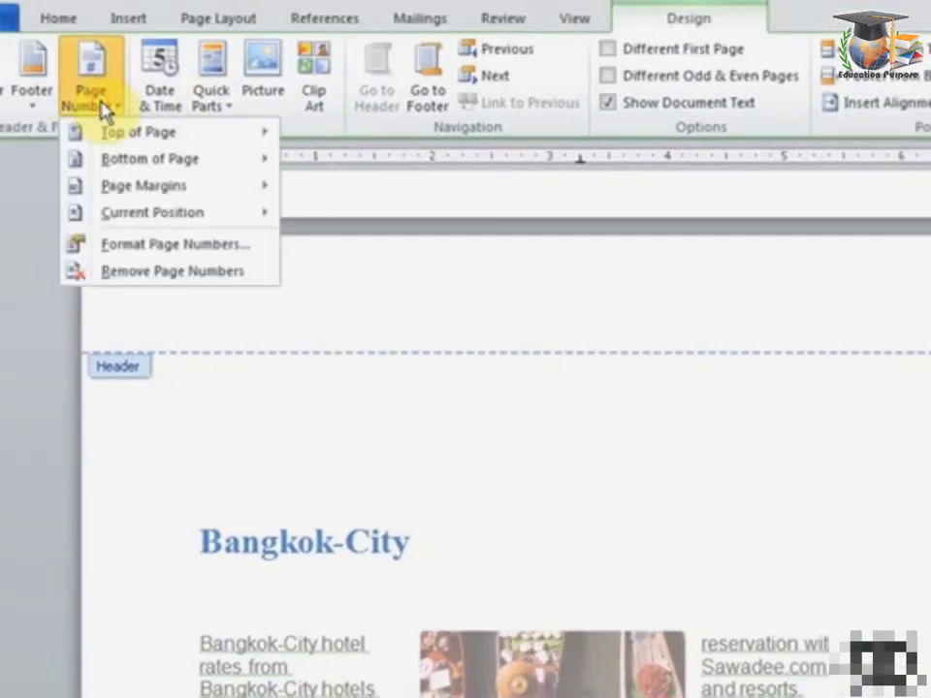
{"action": "mouse_move", "coordinate": [229, 217]}
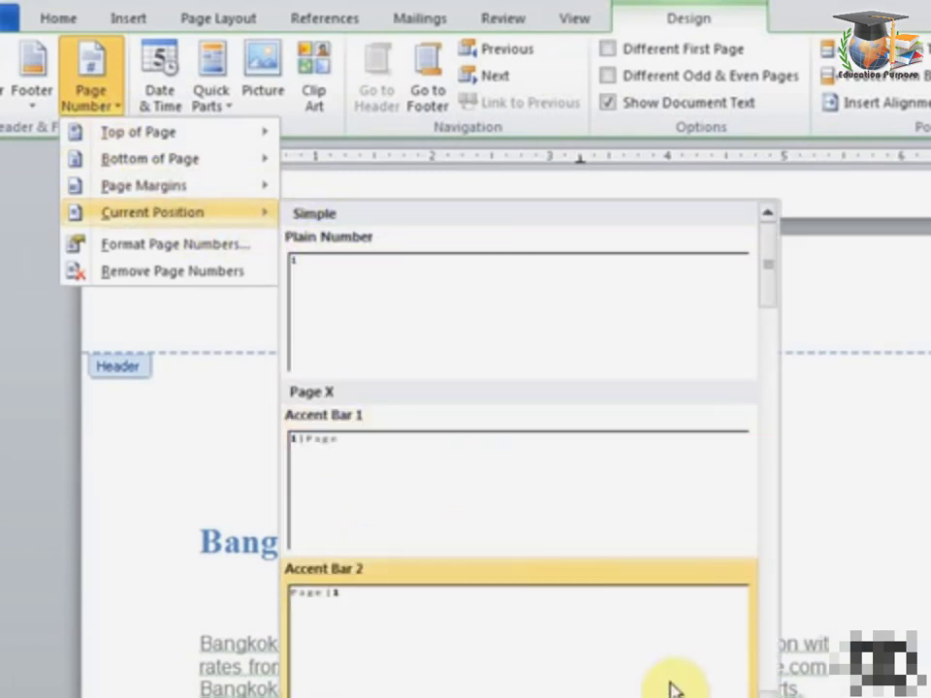
{"action": "scroll", "coordinate": [766, 690], "scroll_direction": "down", "scroll_amount": 3}
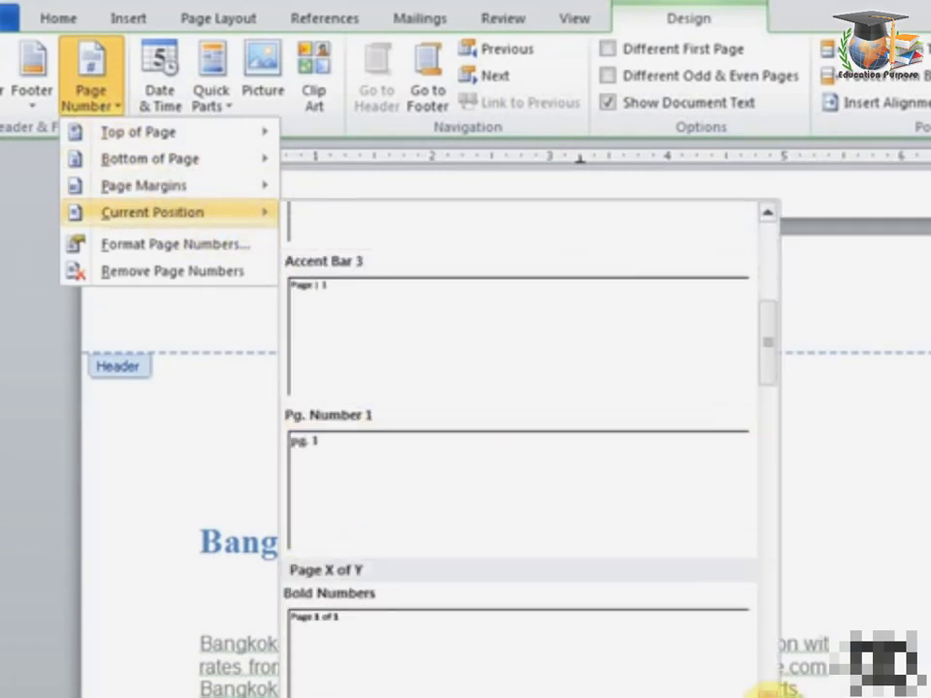
{"action": "scroll", "coordinate": [766, 691], "scroll_direction": "down", "scroll_amount": 1}
{"action": "scroll", "coordinate": [766, 691], "scroll_direction": "down", "scroll_amount": 1}
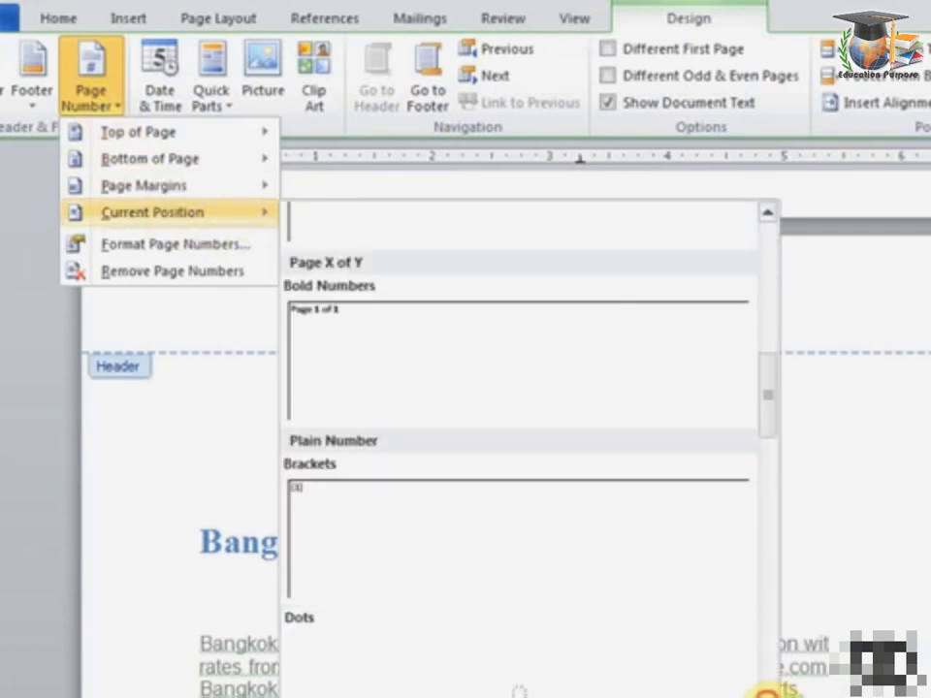
{"action": "left_click", "coordinate": [374, 539]}
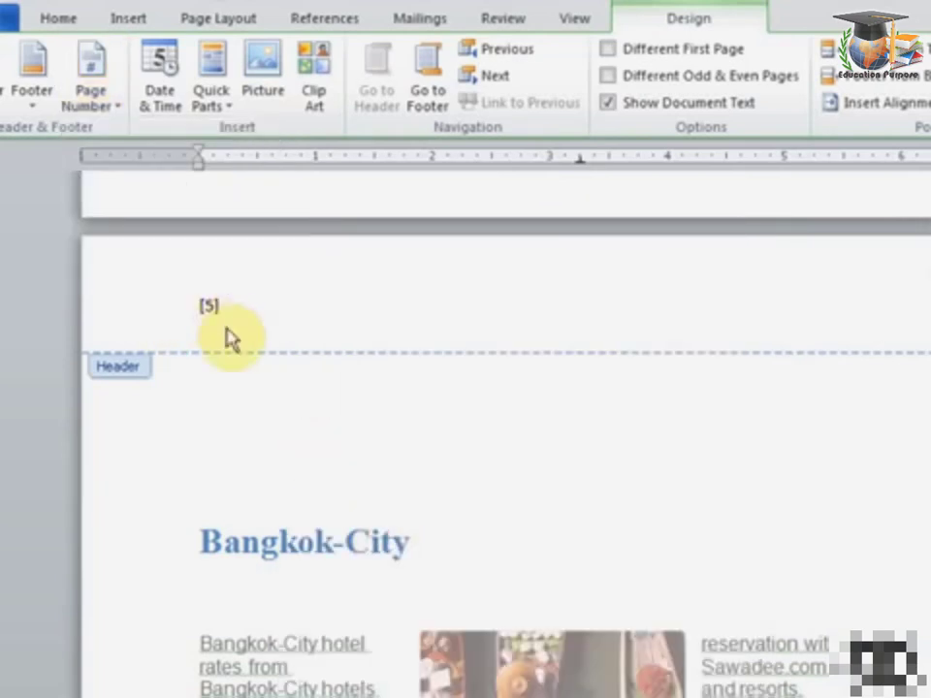
Add a "Page | 5" number and a Dots-style 5 after [5] in the header
{"action": "left_click", "coordinate": [114, 102]}
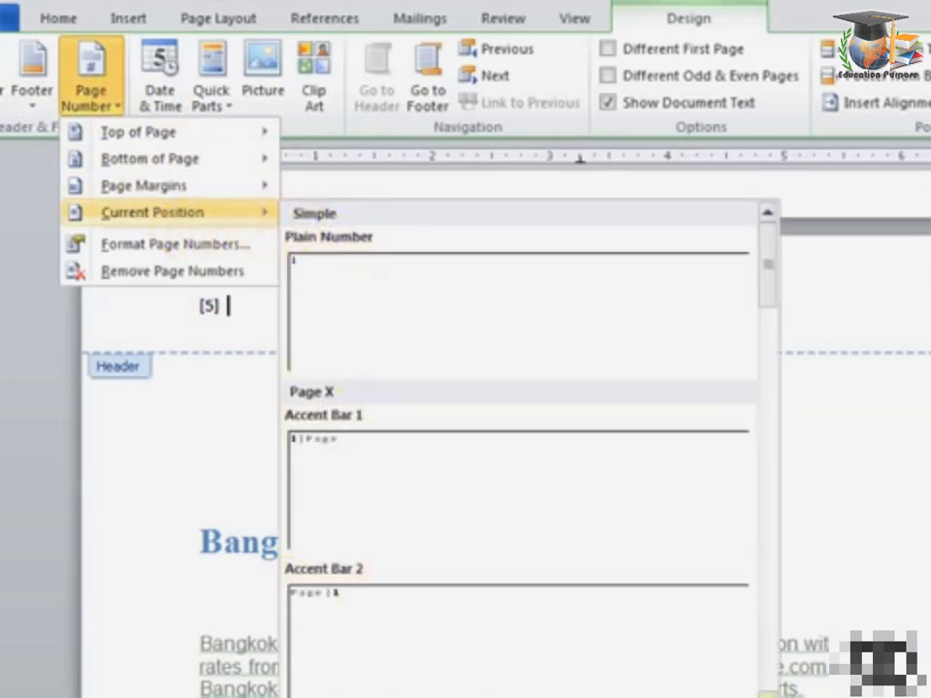
{"action": "left_click", "coordinate": [676, 676]}
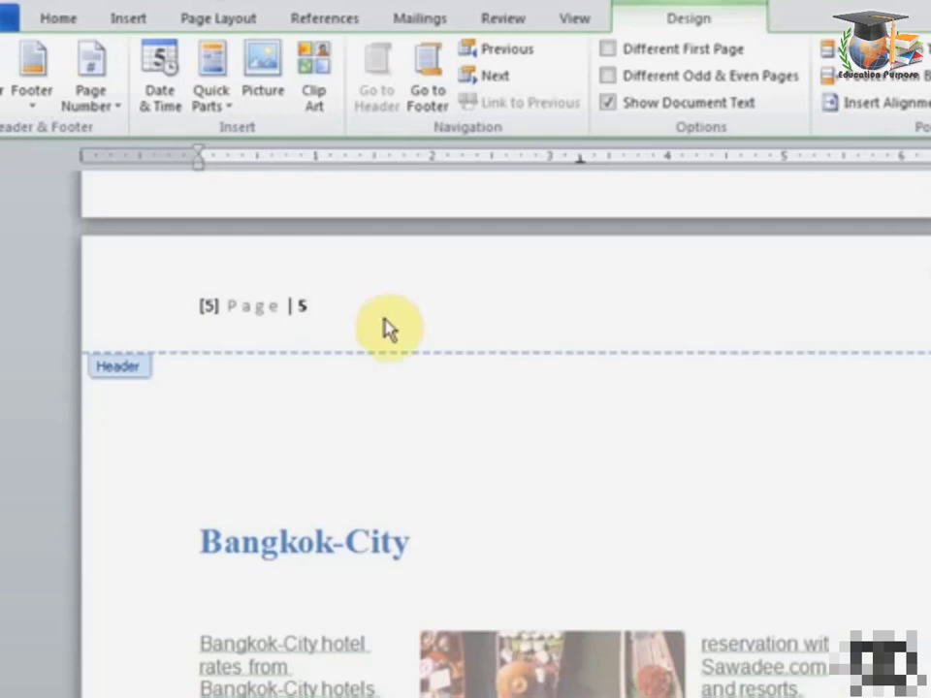
{"action": "left_click", "coordinate": [116, 104]}
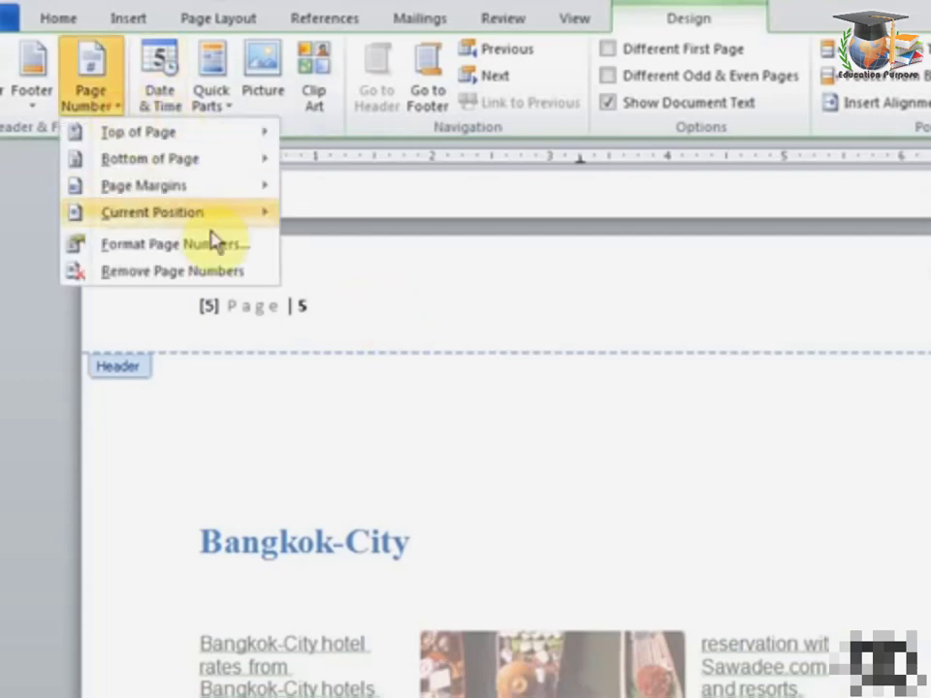
{"action": "mouse_move", "coordinate": [243, 228]}
{"action": "left_click", "coordinate": [773, 661]}
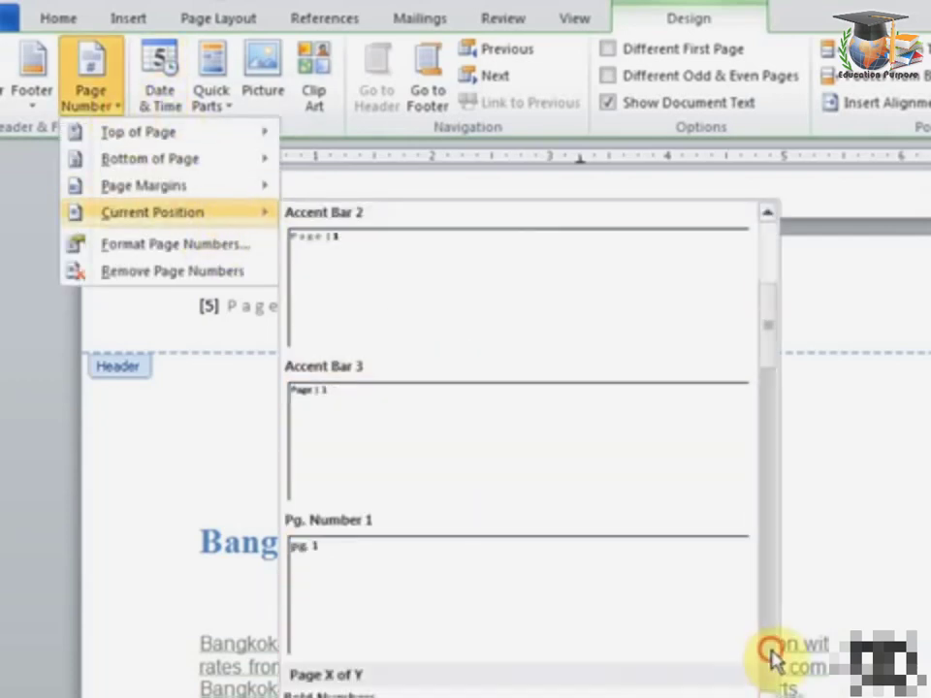
{"action": "left_click", "coordinate": [773, 662]}
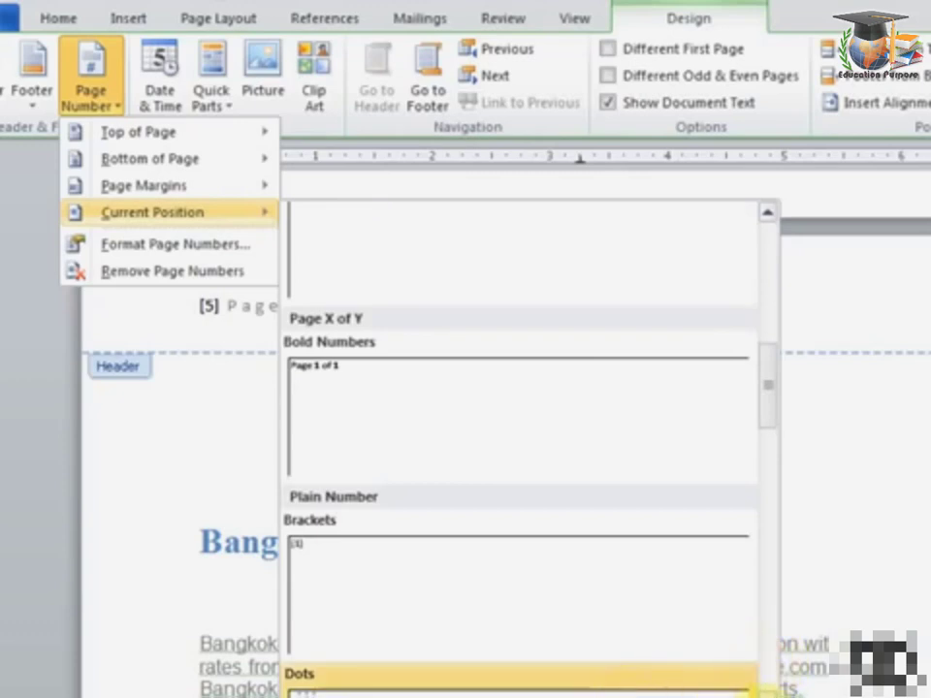
{"action": "scroll", "coordinate": [766, 694], "scroll_direction": "down", "scroll_amount": 2}
{"action": "scroll", "coordinate": [766, 694], "scroll_direction": "down", "scroll_amount": 3}
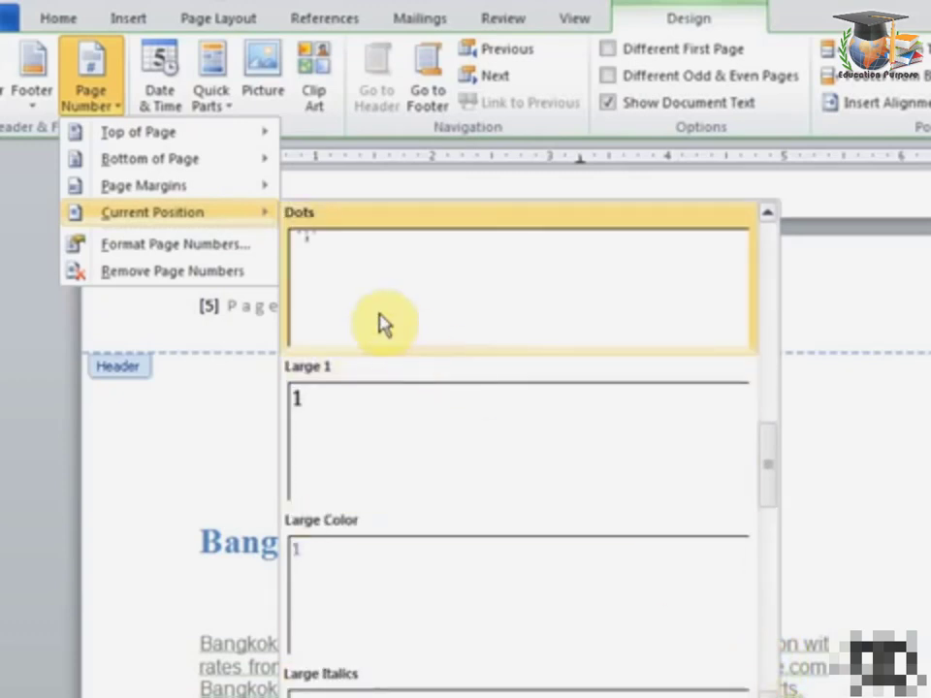
{"action": "left_click", "coordinate": [384, 322]}
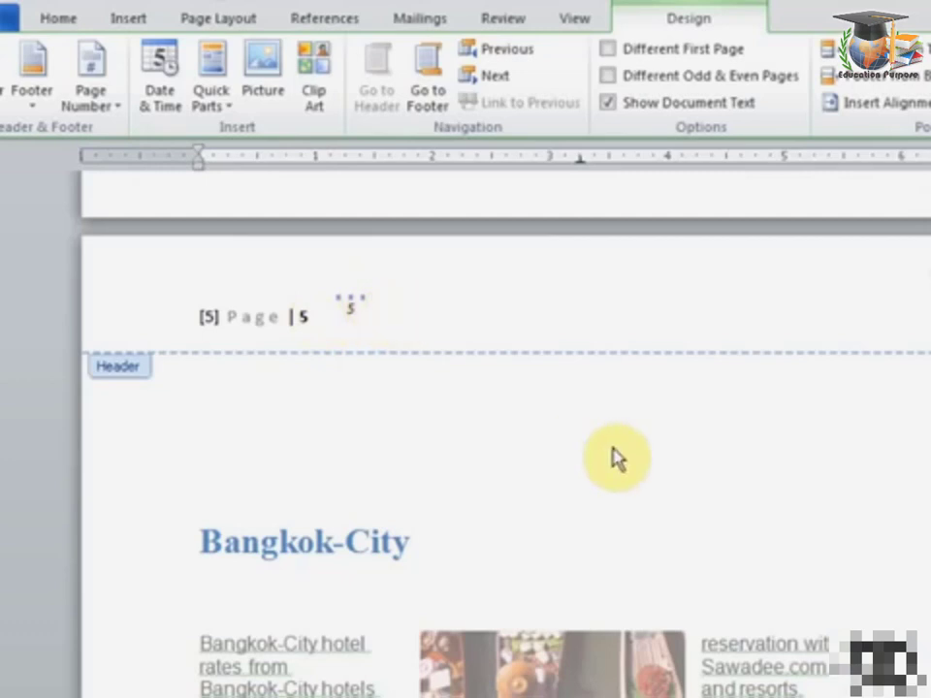
Insert a Two Bars style page number and place the cursor at the header line's end
{"action": "left_click", "coordinate": [91, 89]}
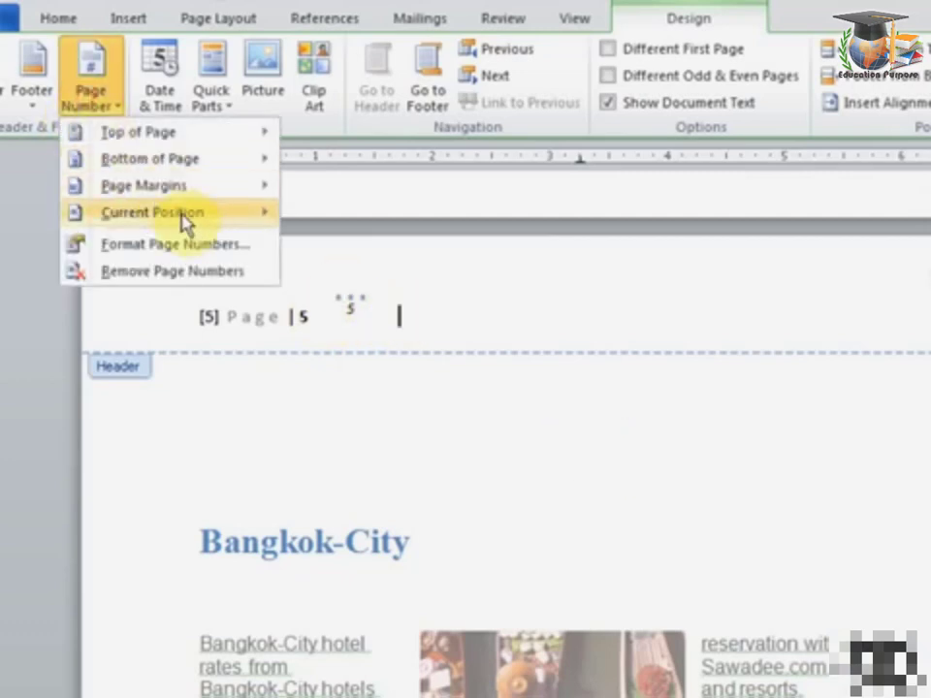
{"action": "mouse_move", "coordinate": [254, 224]}
{"action": "left_click", "coordinate": [768, 627]}
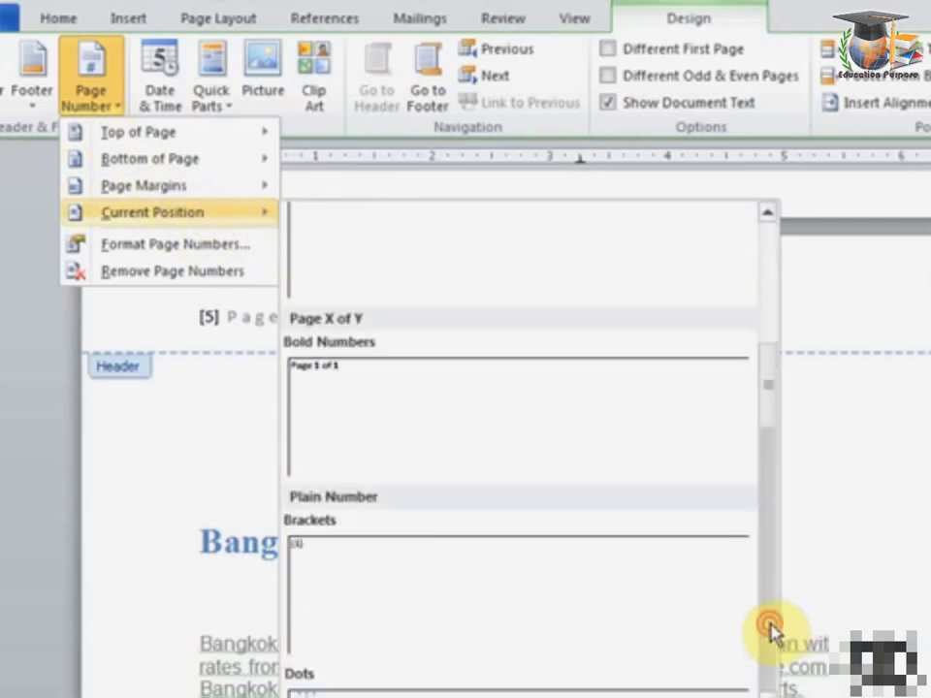
{"action": "left_click", "coordinate": [505, 609]}
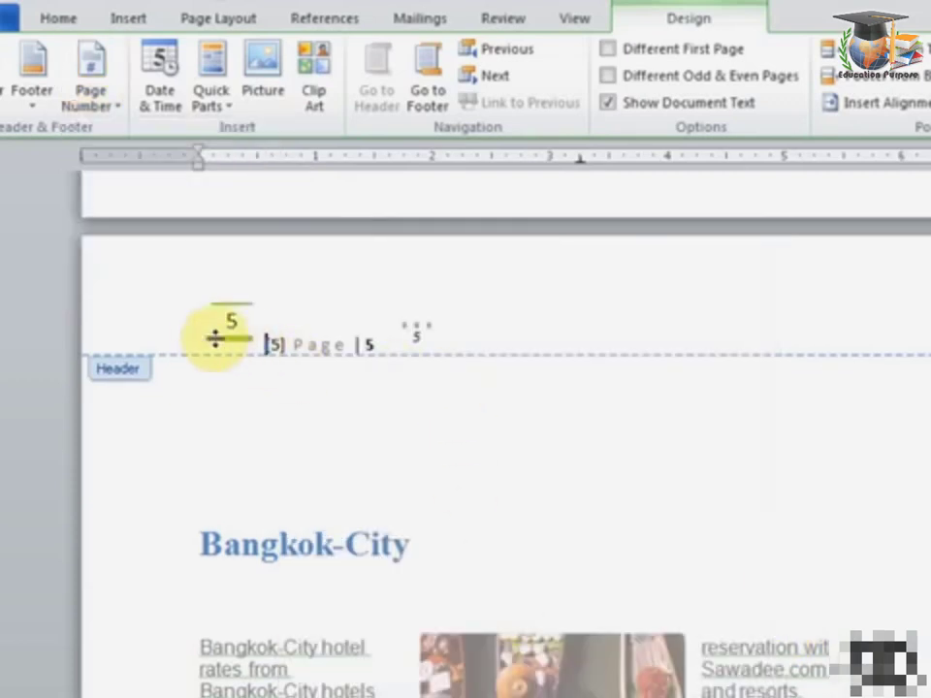
{"action": "left_click", "coordinate": [514, 342]}
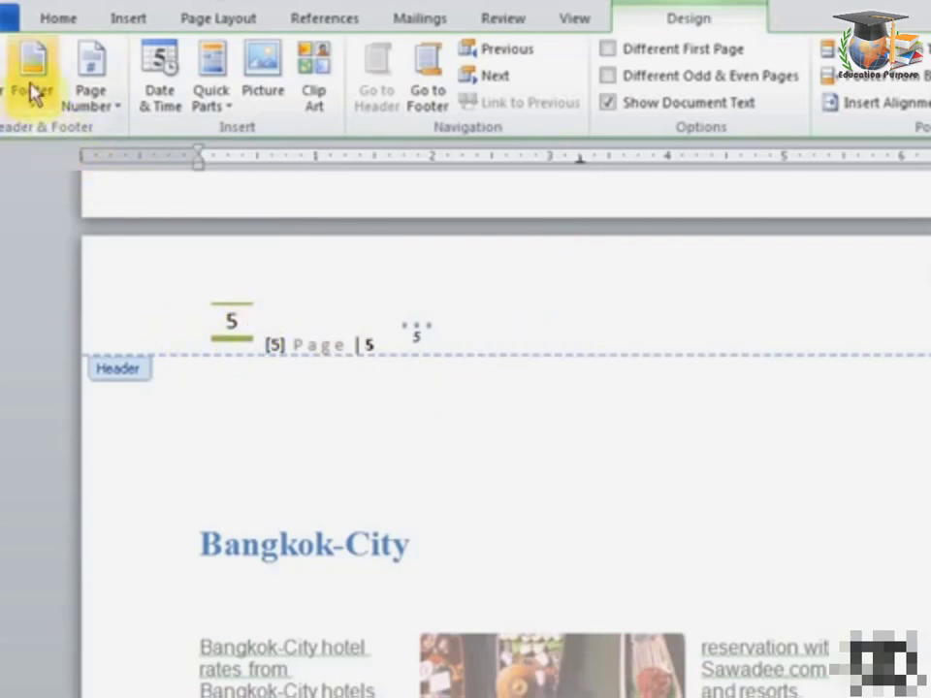
Add Mosaic and orange Rounded Rectangle page numbers at the header cursor, then leave the header
{"action": "left_click", "coordinate": [92, 100]}
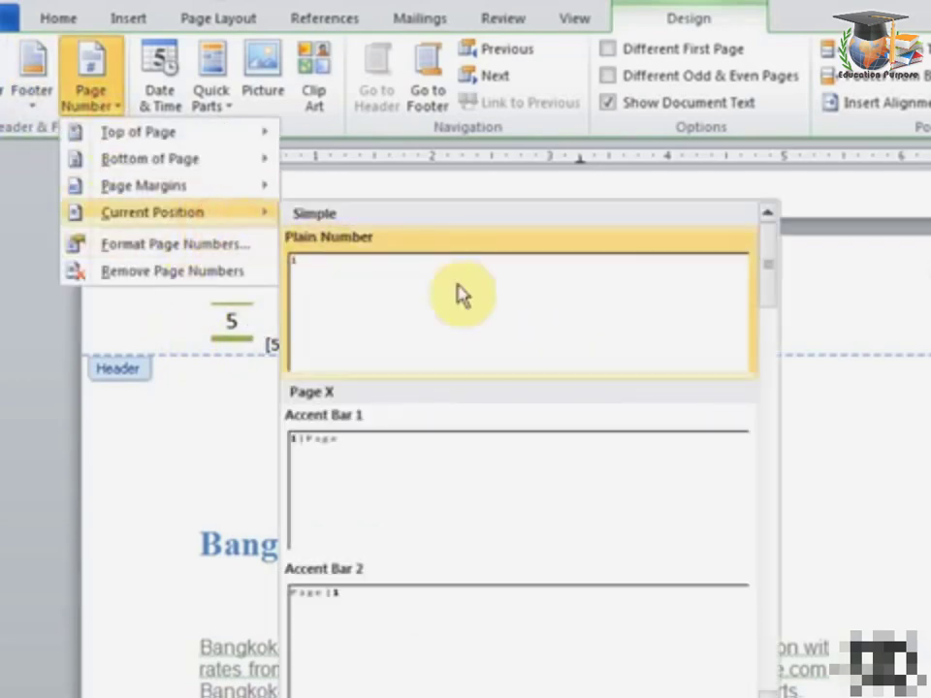
{"action": "mouse_move", "coordinate": [773, 304]}
{"action": "left_mouse_down"}
{"action": "mouse_move", "coordinate": [797, 490]}
{"action": "mouse_move", "coordinate": [802, 651]}
{"action": "mouse_move", "coordinate": [801, 667]}
{"action": "mouse_move", "coordinate": [768, 669]}
{"action": "left_mouse_up"}
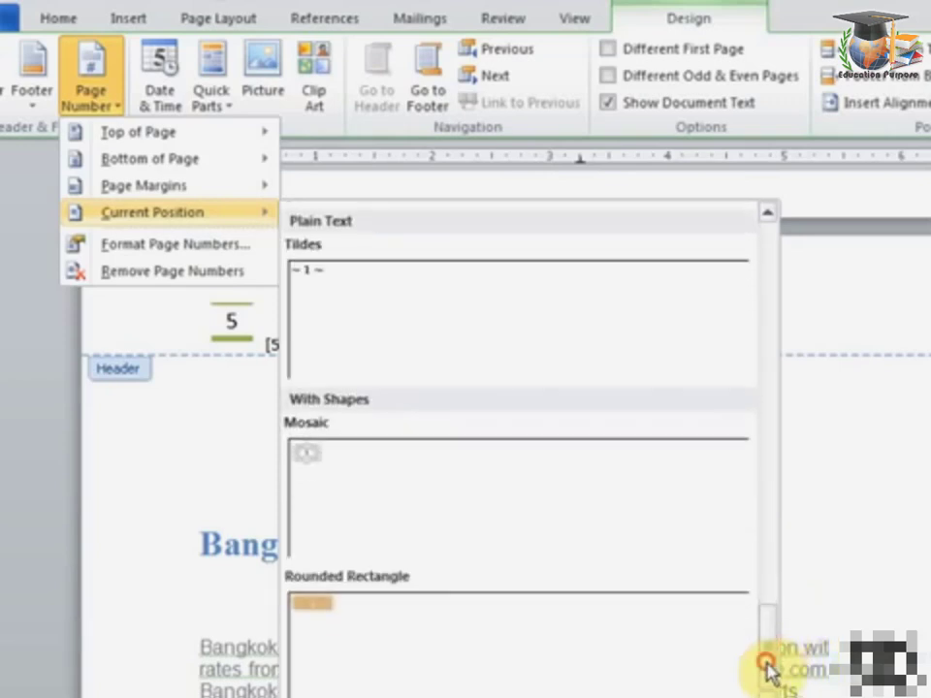
{"action": "left_click", "coordinate": [434, 529]}
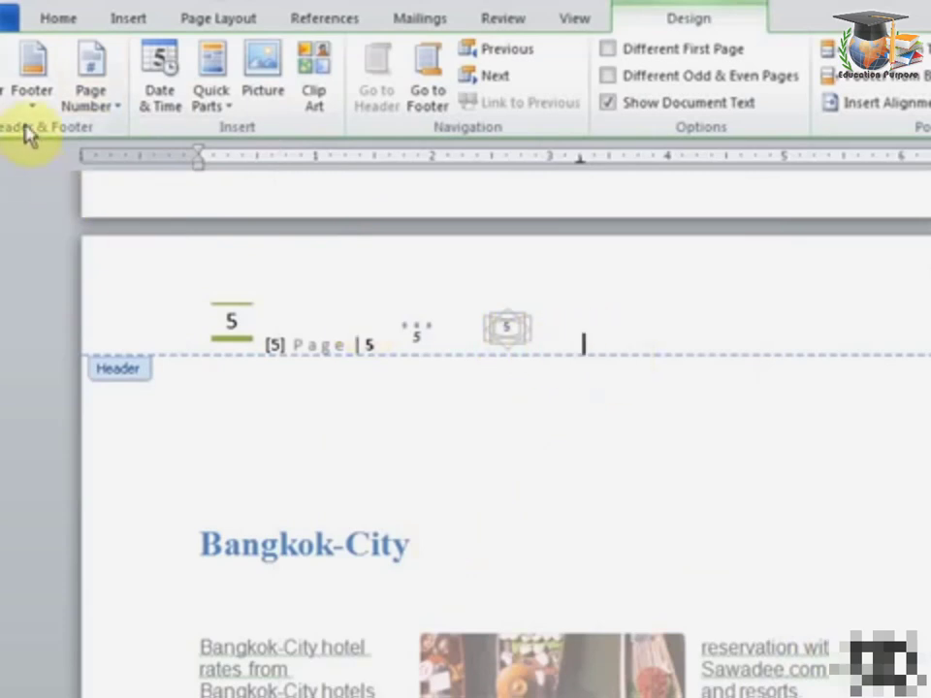
{"action": "left_click", "coordinate": [106, 108]}
{"action": "mouse_move", "coordinate": [218, 224]}
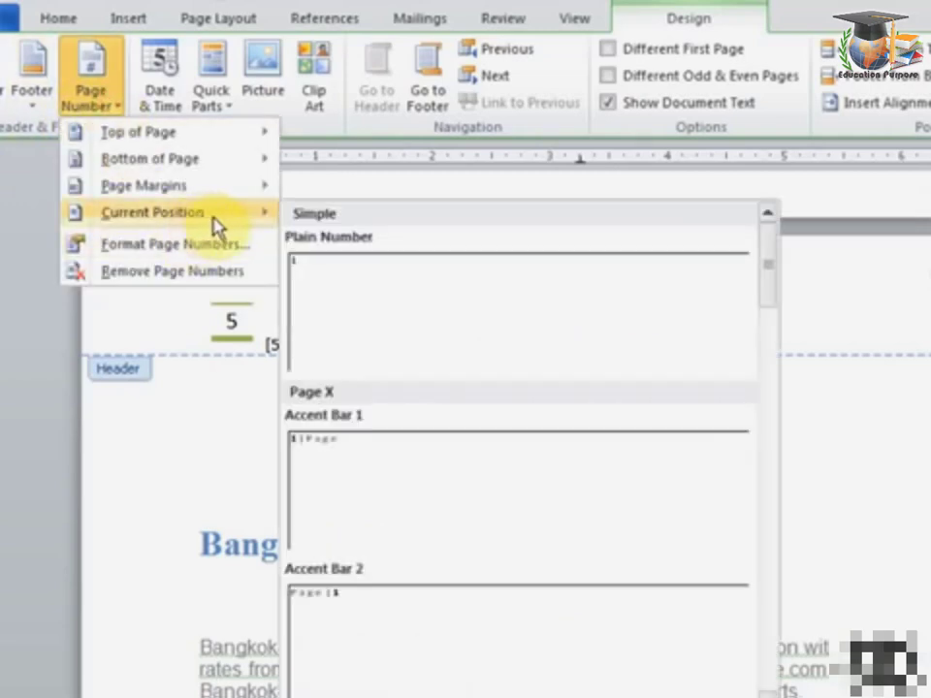
{"action": "left_click_drag", "start_coordinate": [769, 290], "coordinate": [769, 675]}
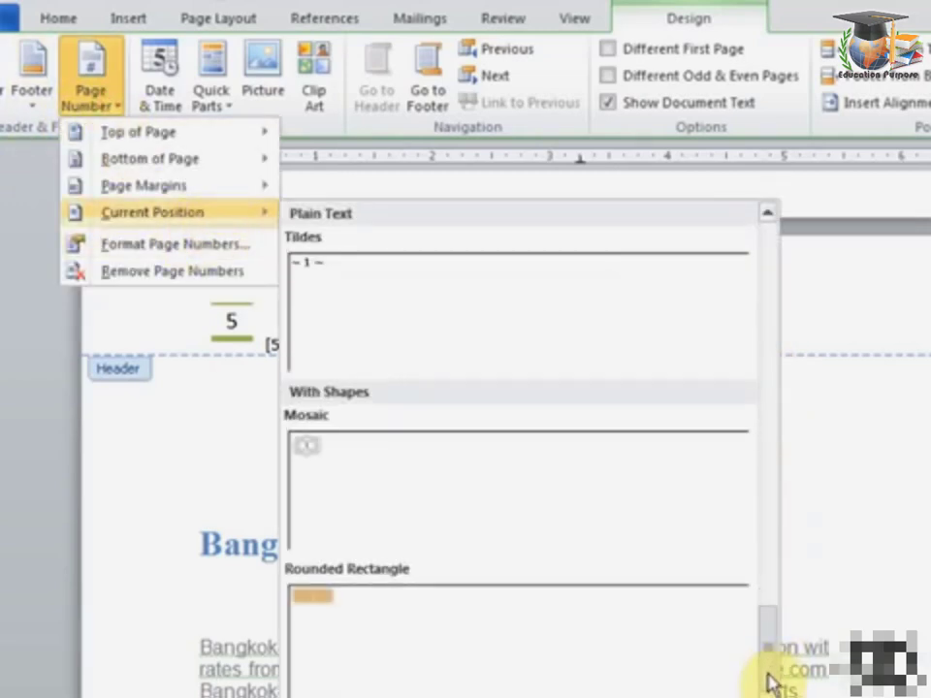
{"action": "left_click", "coordinate": [426, 638]}
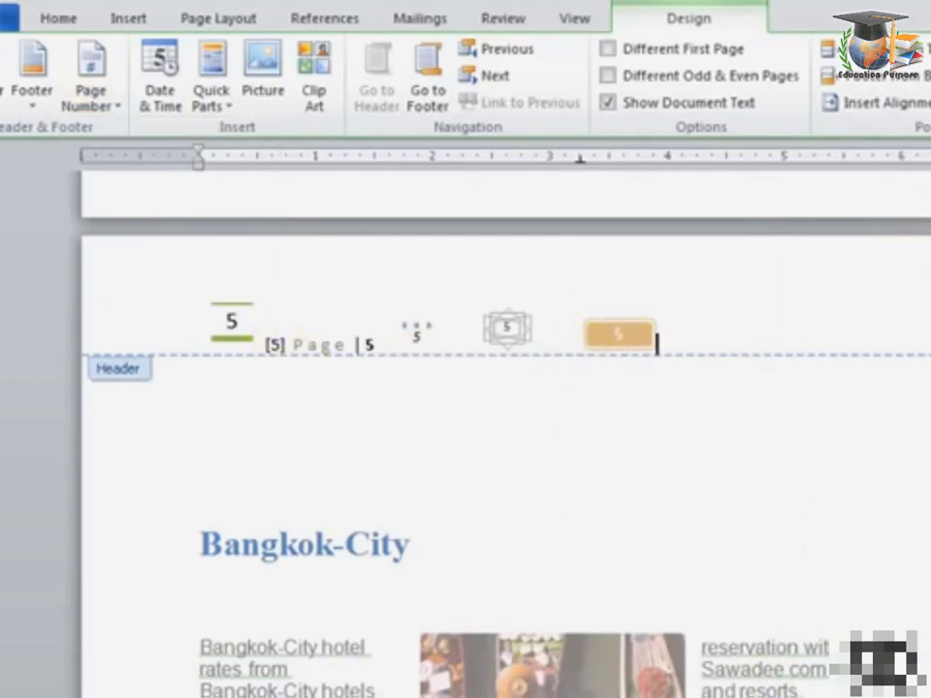
{"action": "key", "text": "Escape"}
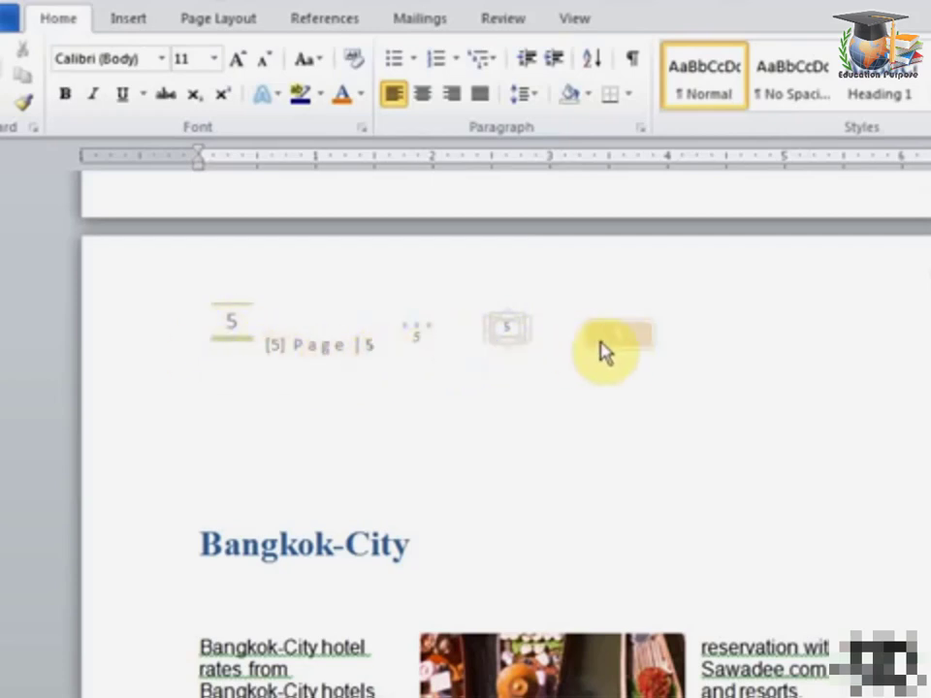
Scroll up from page 5 to page 1, checking each header's matching page numbers
{"action": "scroll", "coordinate": [551, 350], "scroll_direction": "up", "scroll_amount": 1}
{"action": "scroll", "coordinate": [512, 349], "scroll_direction": "up", "scroll_amount": 5}
{"action": "scroll", "coordinate": [509, 338], "scroll_direction": "up", "scroll_amount": 3}
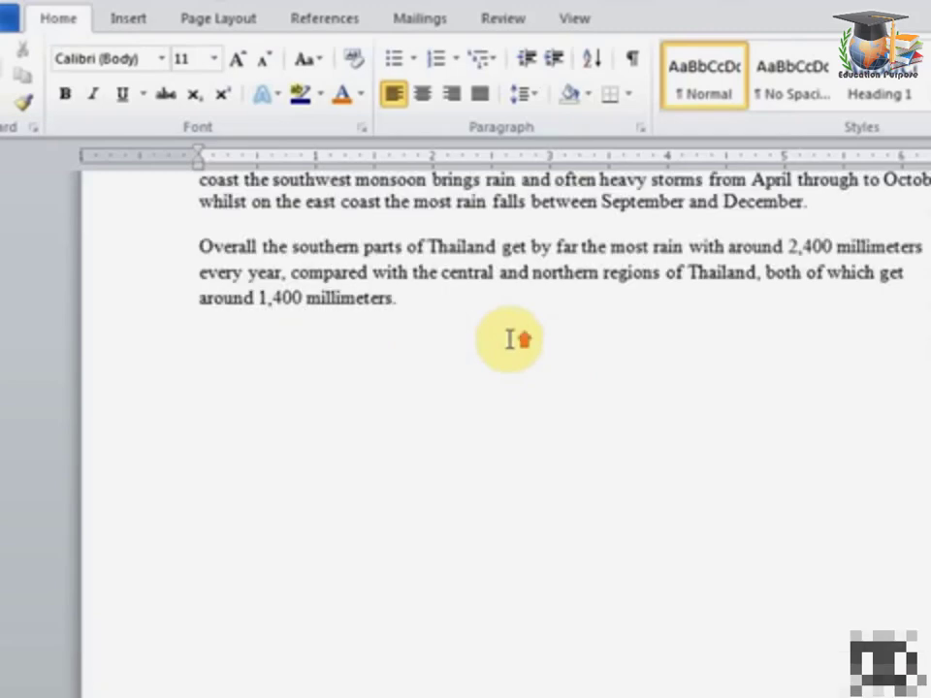
{"action": "scroll", "coordinate": [509, 339], "scroll_direction": "up", "scroll_amount": 3}
{"action": "scroll", "coordinate": [509, 338], "scroll_direction": "up", "scroll_amount": 3}
{"action": "scroll", "coordinate": [509, 338], "scroll_direction": "up", "scroll_amount": 4}
{"action": "scroll", "coordinate": [509, 338], "scroll_direction": "up", "scroll_amount": 2}
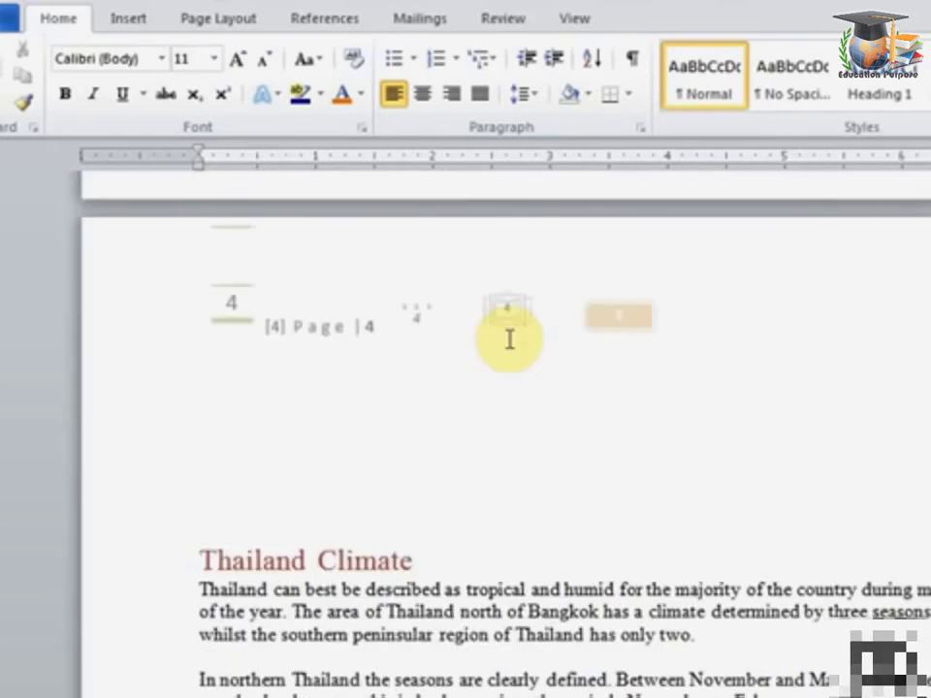
{"action": "scroll", "coordinate": [509, 339], "scroll_direction": "up", "scroll_amount": 2}
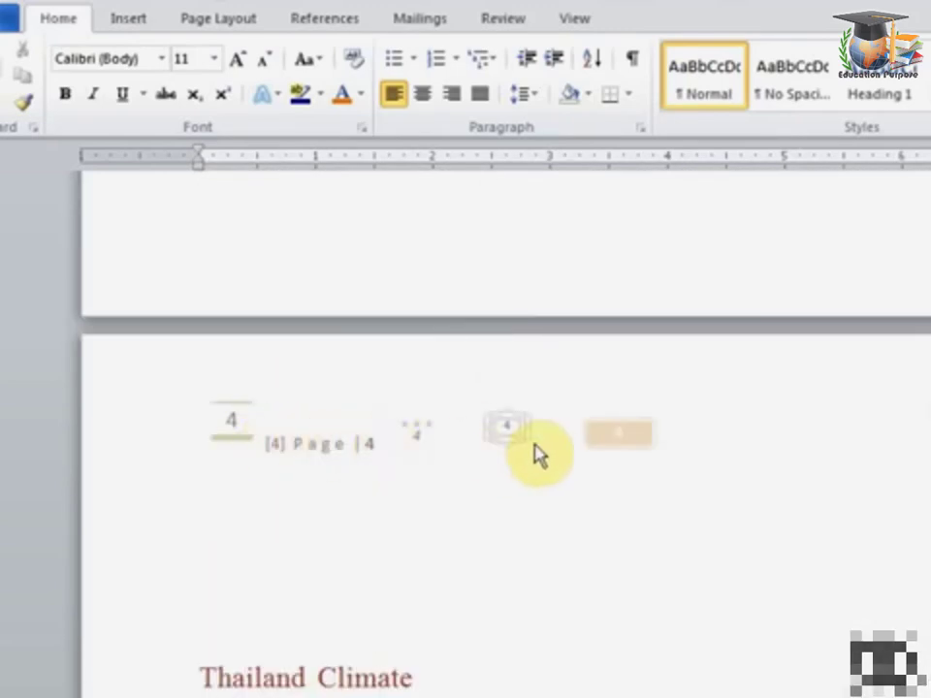
{"action": "scroll", "coordinate": [524, 448], "scroll_direction": "up", "scroll_amount": 5}
{"action": "scroll", "coordinate": [515, 440], "scroll_direction": "up", "scroll_amount": 5}
{"action": "scroll", "coordinate": [515, 440], "scroll_direction": "up", "scroll_amount": 6}
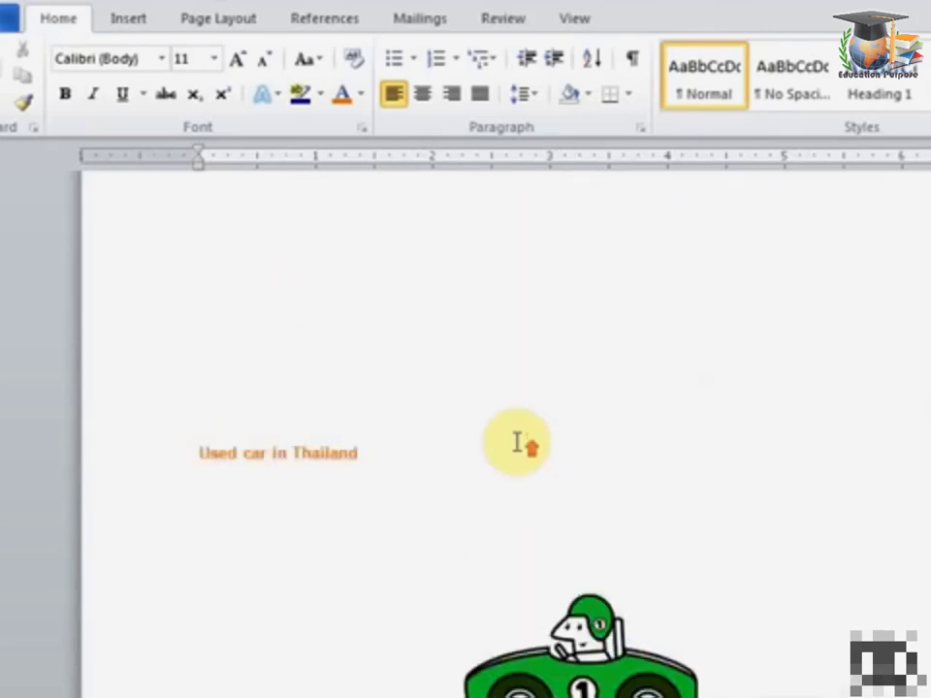
{"action": "scroll", "coordinate": [516, 442], "scroll_direction": "up", "scroll_amount": 3}
{"action": "scroll", "coordinate": [516, 441], "scroll_direction": "up", "scroll_amount": 2}
{"action": "scroll", "coordinate": [543, 415], "scroll_direction": "up", "scroll_amount": 2}
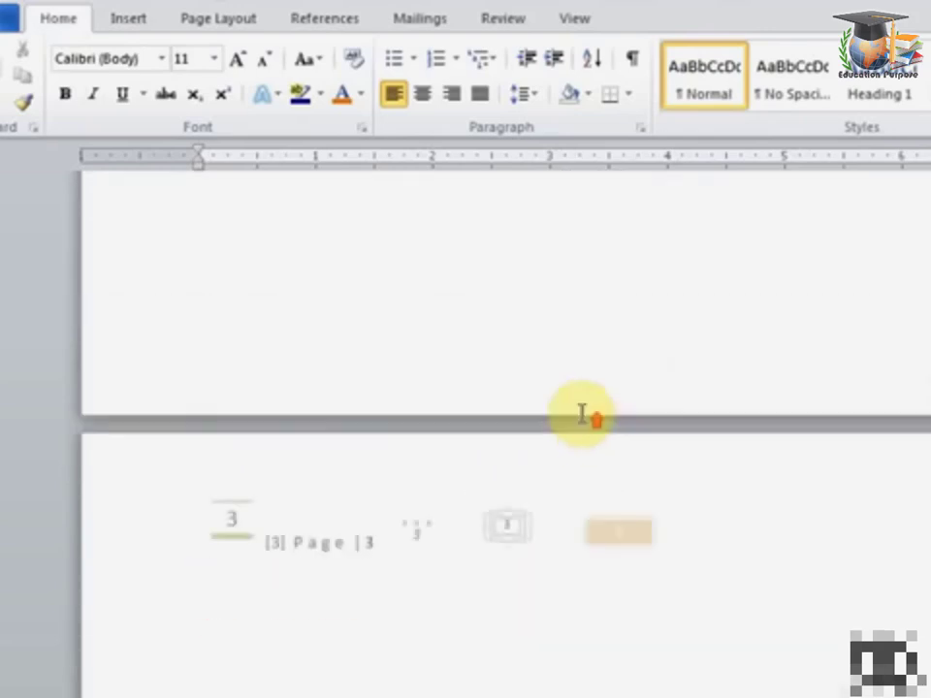
{"action": "scroll", "coordinate": [582, 415], "scroll_direction": "up", "scroll_amount": 5}
{"action": "scroll", "coordinate": [582, 415], "scroll_direction": "up", "scroll_amount": 5}
{"action": "scroll", "coordinate": [582, 413], "scroll_direction": "up", "scroll_amount": 4}
{"action": "scroll", "coordinate": [582, 411], "scroll_direction": "up", "scroll_amount": 5}
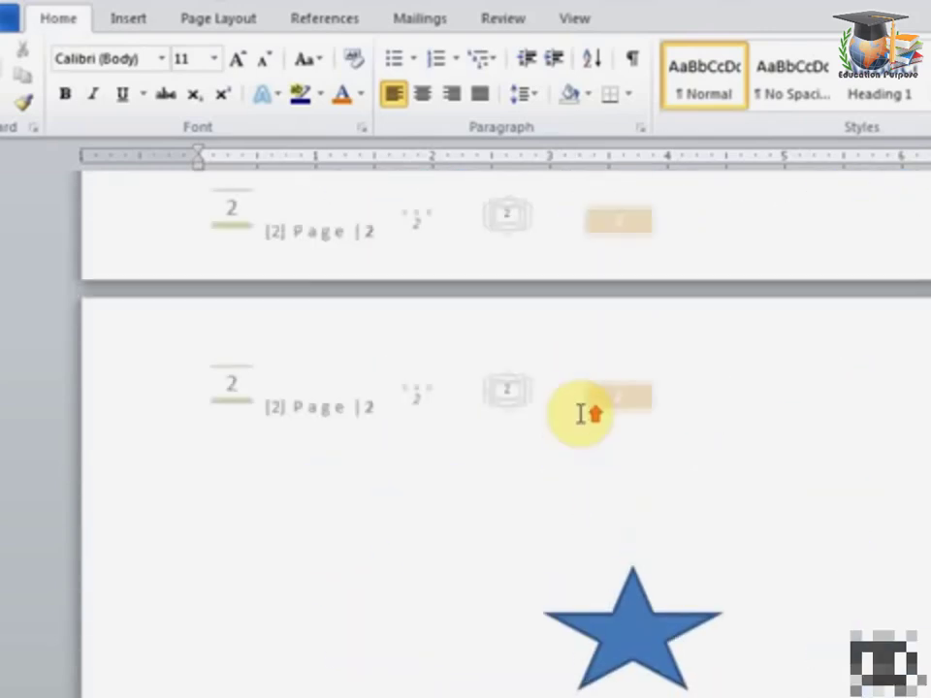
{"action": "scroll", "coordinate": [515, 407], "scroll_direction": "up", "scroll_amount": 2}
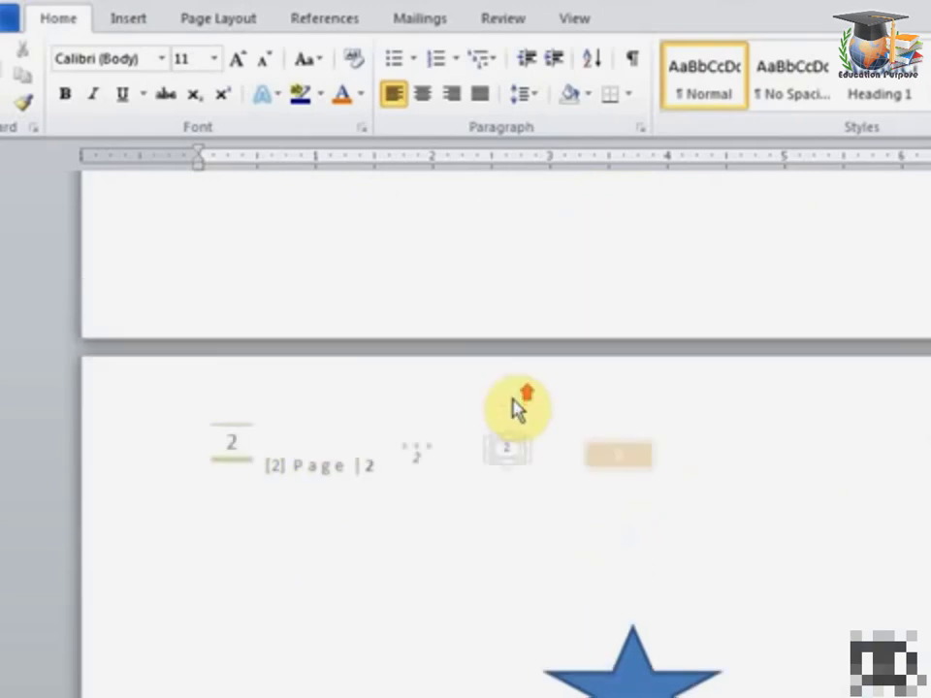
{"action": "scroll", "coordinate": [515, 402], "scroll_direction": "up", "scroll_amount": 10}
{"action": "scroll", "coordinate": [512, 395], "scroll_direction": "up", "scroll_amount": 3}
{"action": "scroll", "coordinate": [509, 395], "scroll_direction": "up", "scroll_amount": 5}
{"action": "scroll", "coordinate": [512, 395], "scroll_direction": "up", "scroll_amount": 1}
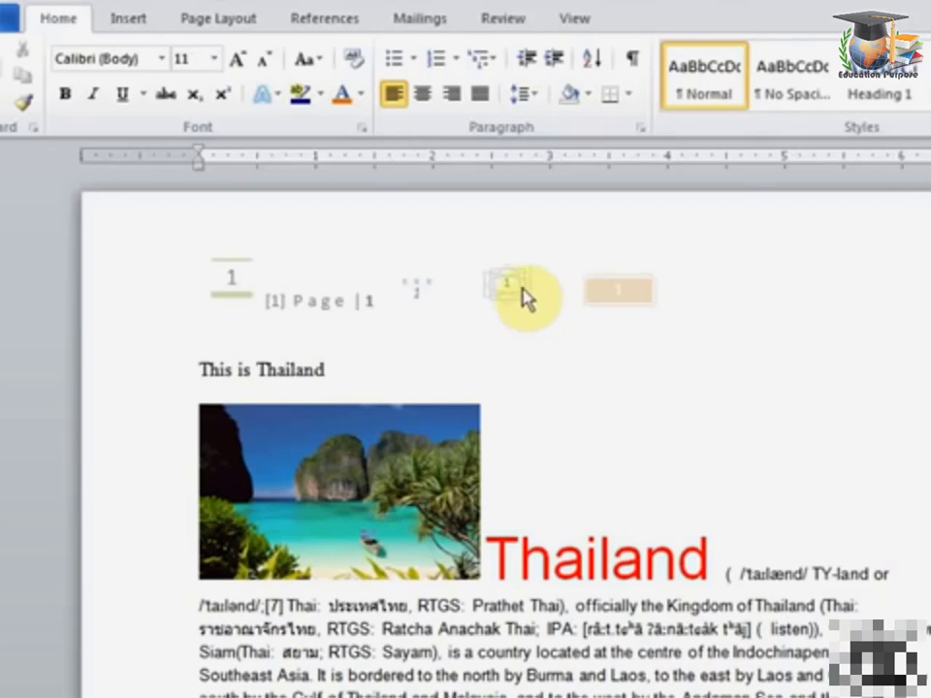
Open the page header for editing through Insert > Header > Edit Header
{"action": "left_click", "coordinate": [139, 23]}
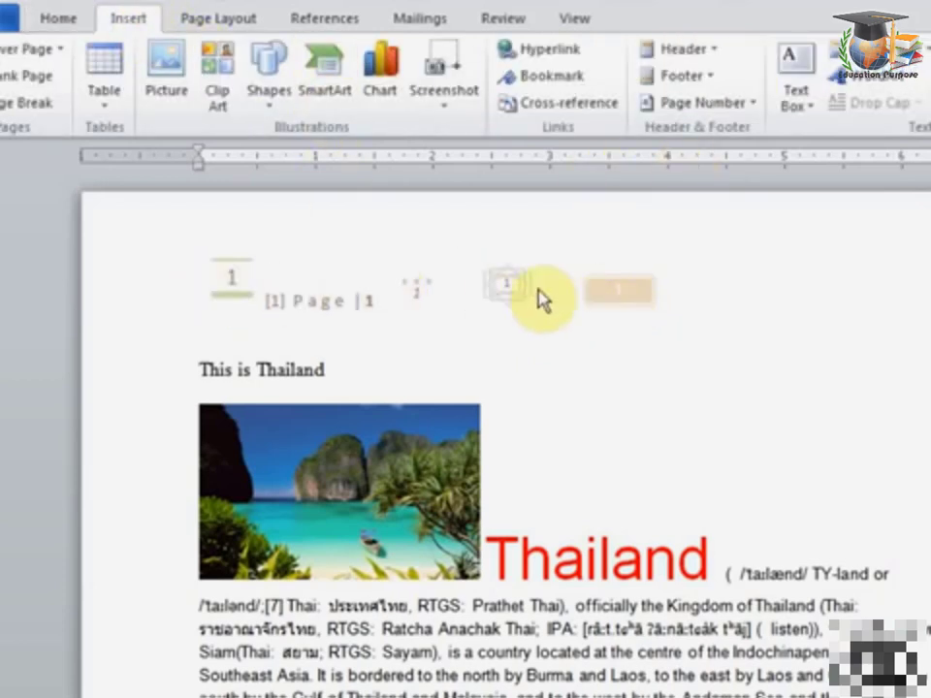
{"action": "left_click", "coordinate": [694, 52]}
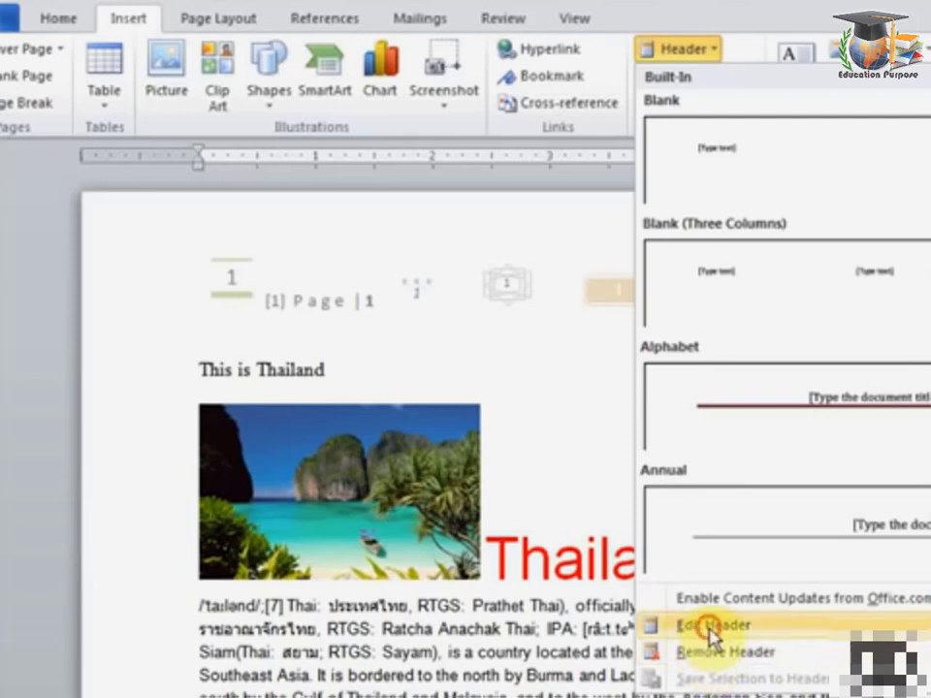
{"action": "left_click", "coordinate": [713, 628]}
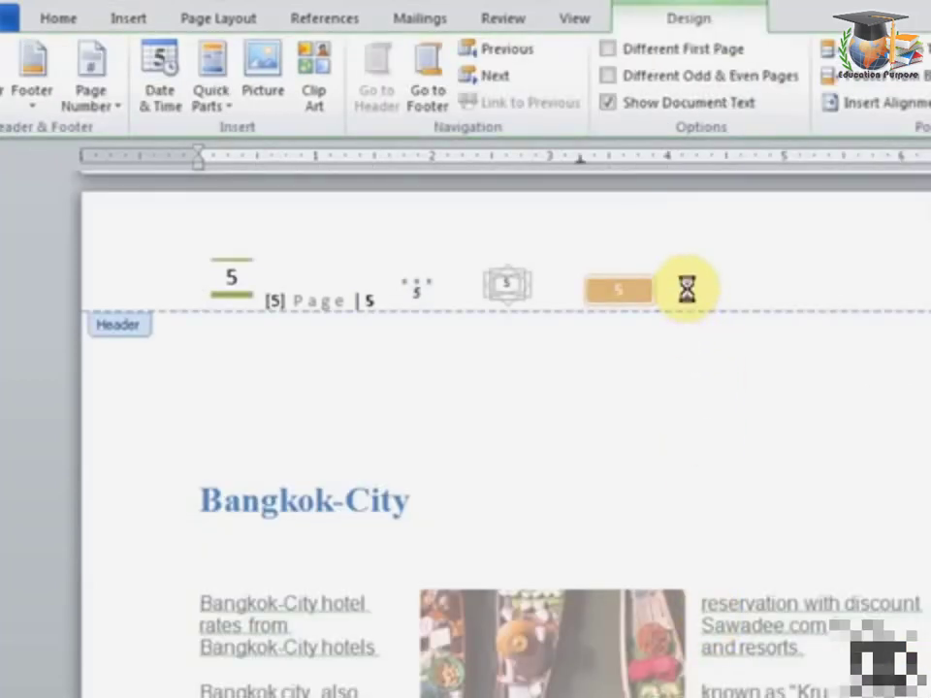
Delete the Rounded Rectangle, Mosaic and Two Bars page numbers and leftover number text
{"action": "key", "text": "Delete"}
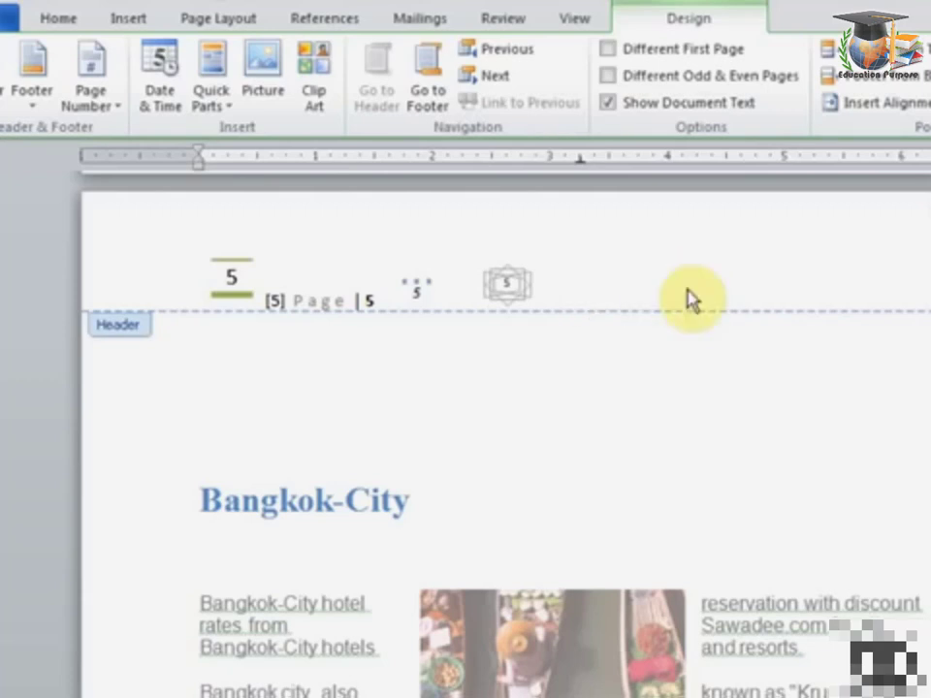
{"action": "key", "text": "Delete"}
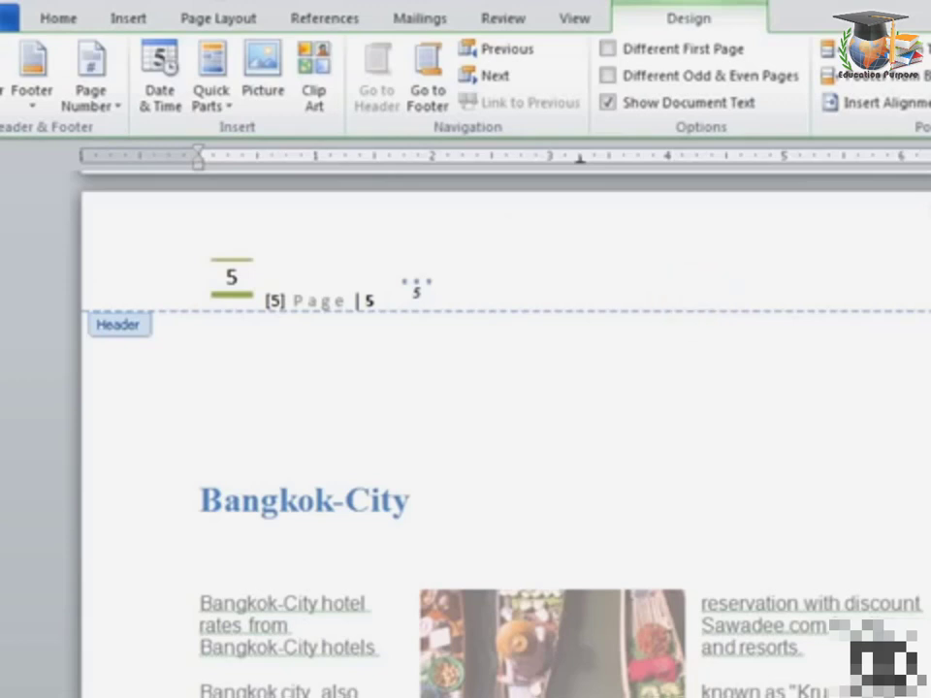
{"action": "key", "text": "BackSpace"}
{"action": "key", "text": "BackSpace"}
{"action": "key", "text": "BackSpace"}
{"action": "key", "text": "BackSpace"}
{"action": "key", "text": "BackSpace"}
{"action": "key", "text": "BackSpace"}
{"action": "key", "text": "BackSpace"}
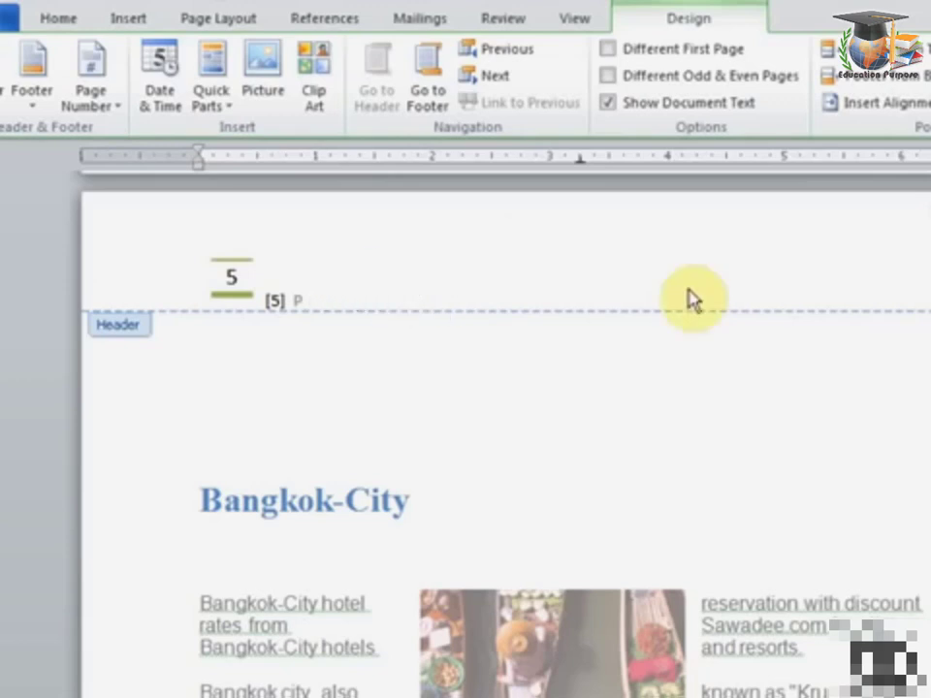
{"action": "key", "text": "BackSpace"}
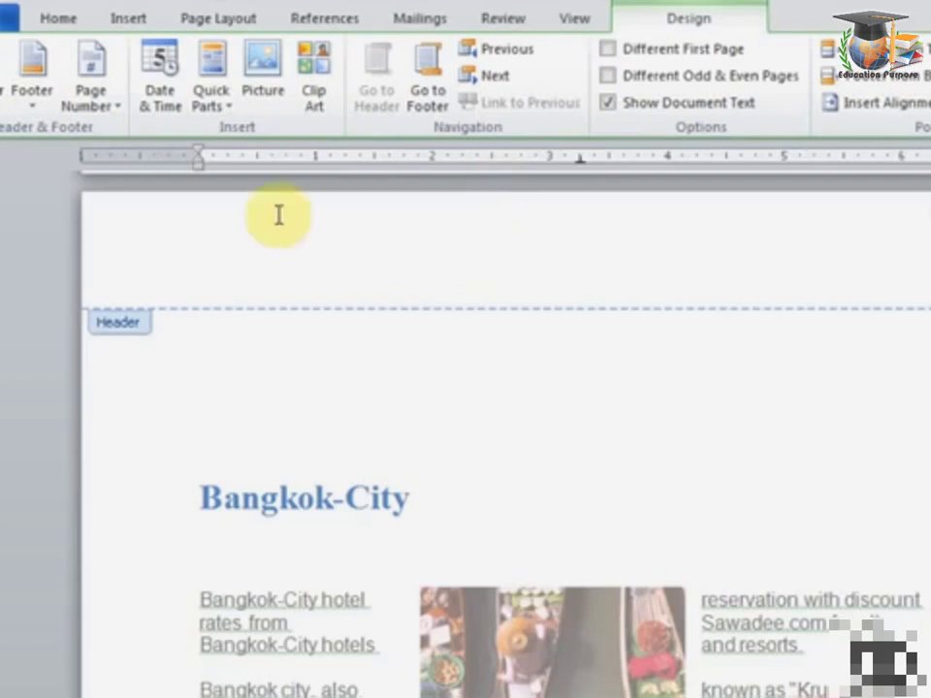
Insert an Accent Bar 1 page number and add the label [Bangkok] after '5 | Page'
{"action": "left_click", "coordinate": [118, 117]}
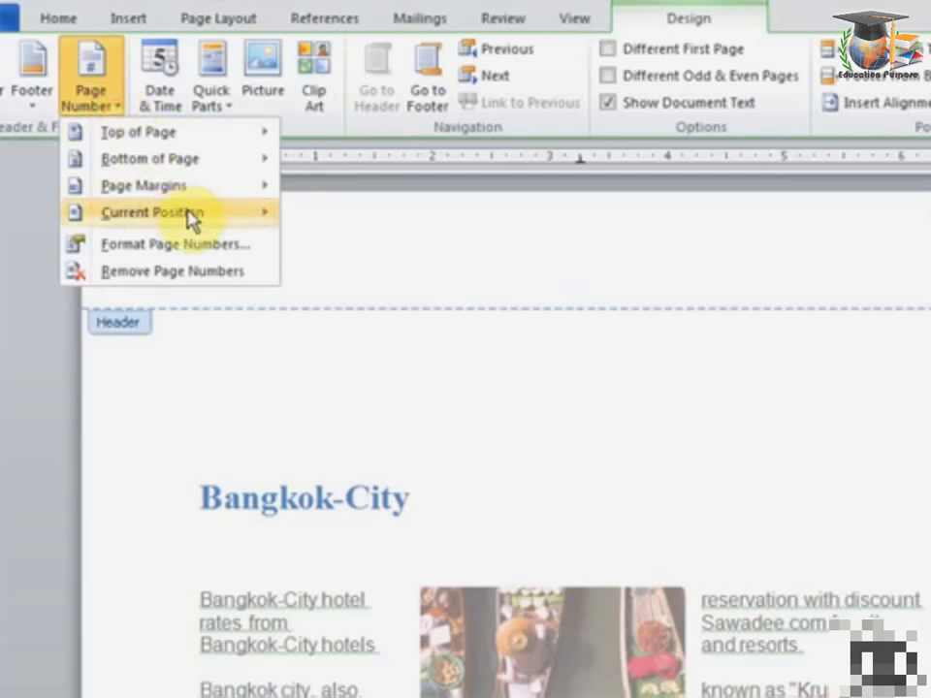
{"action": "mouse_move", "coordinate": [191, 219]}
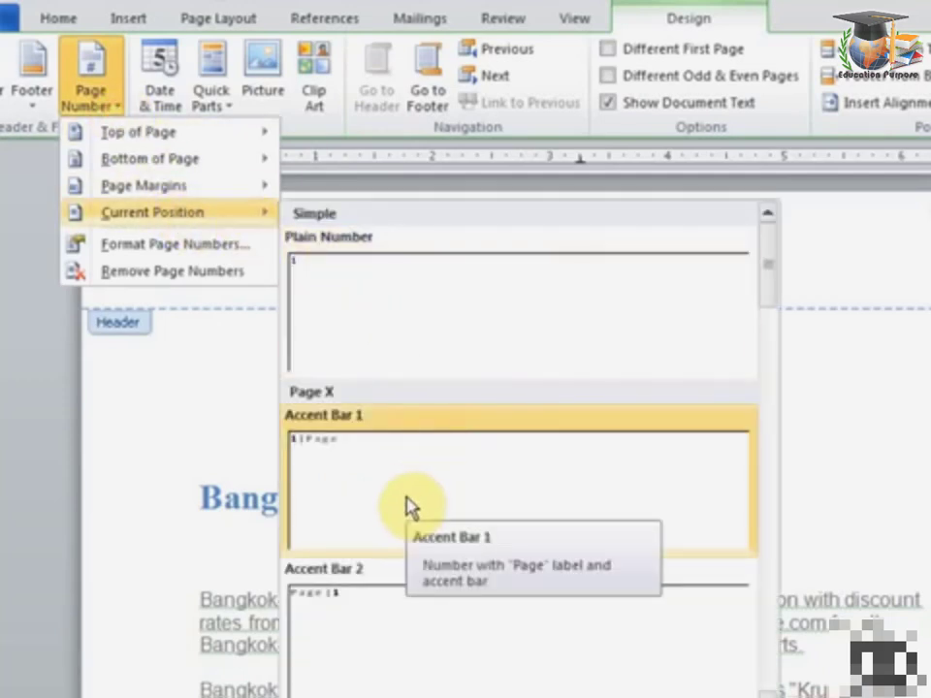
{"action": "left_click", "coordinate": [407, 504]}
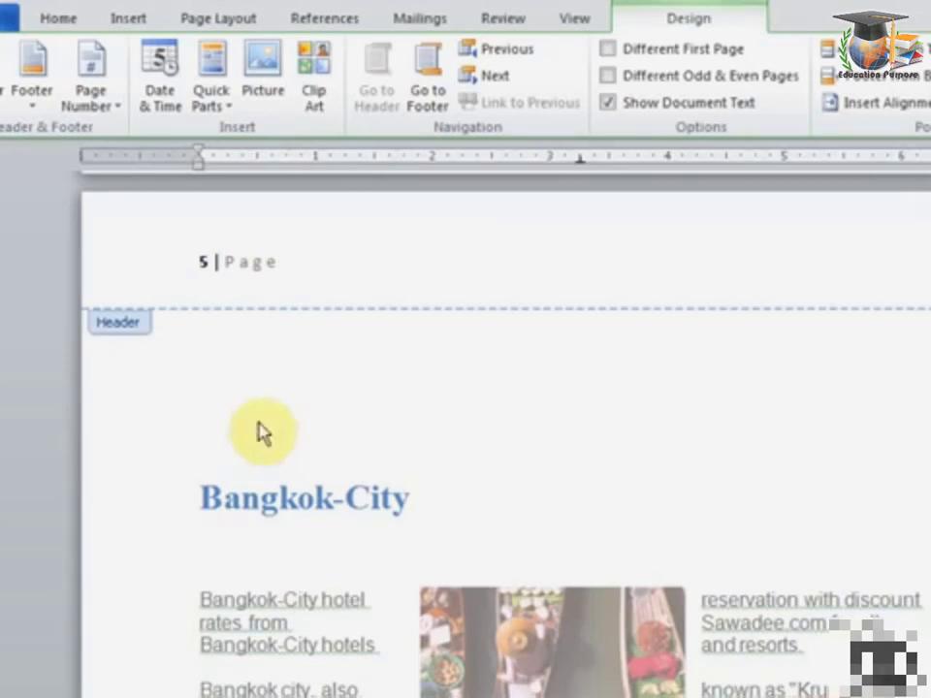
{"action": "type", "text": "ng"}
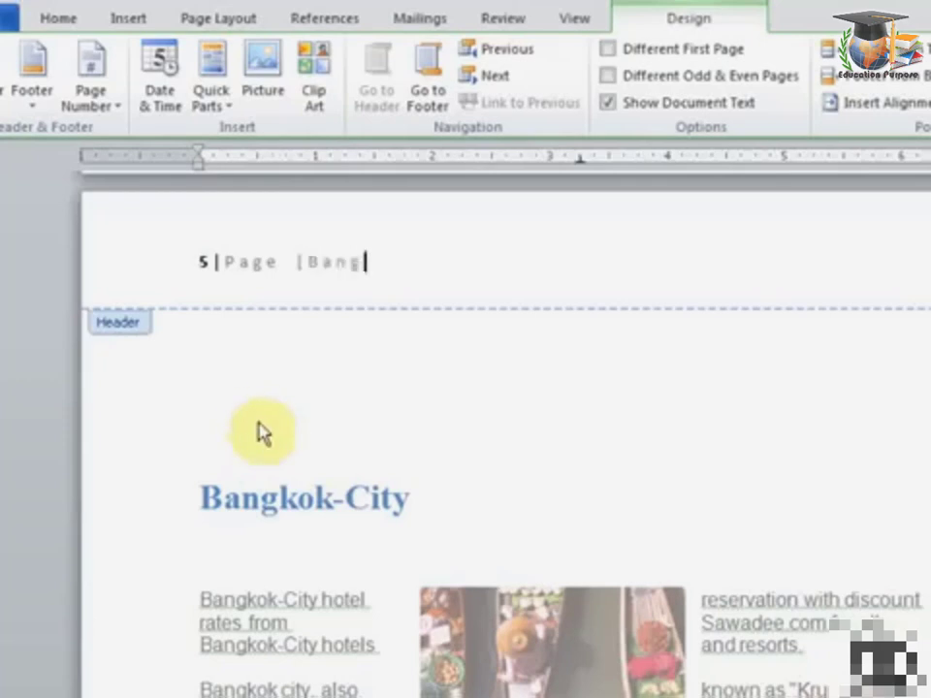
{"action": "type", "text": "kok"}
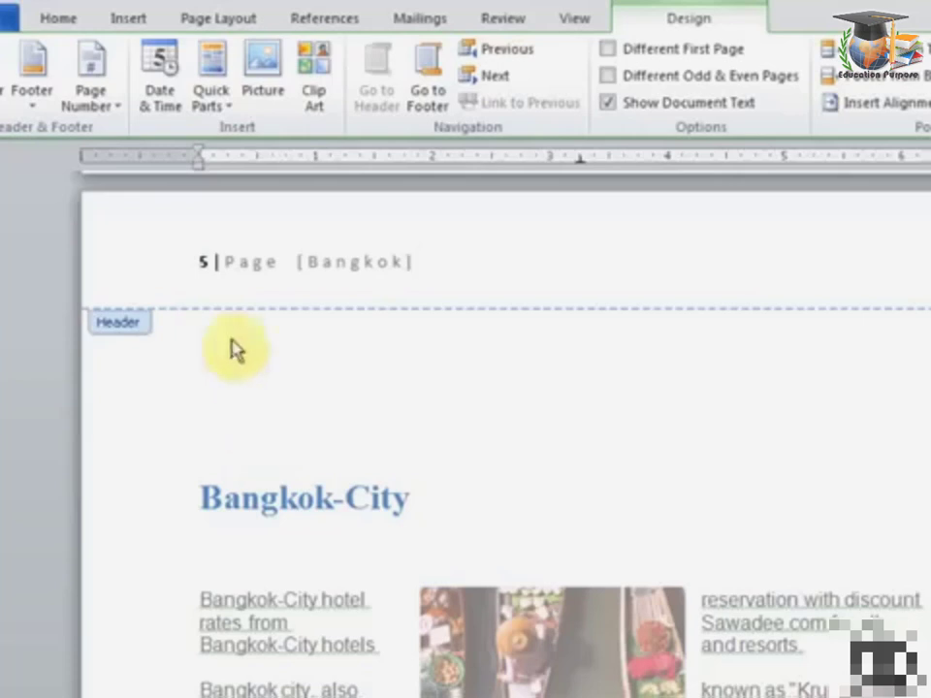
{"action": "left_click_drag", "start_coordinate": [308, 262], "coordinate": [383, 260]}
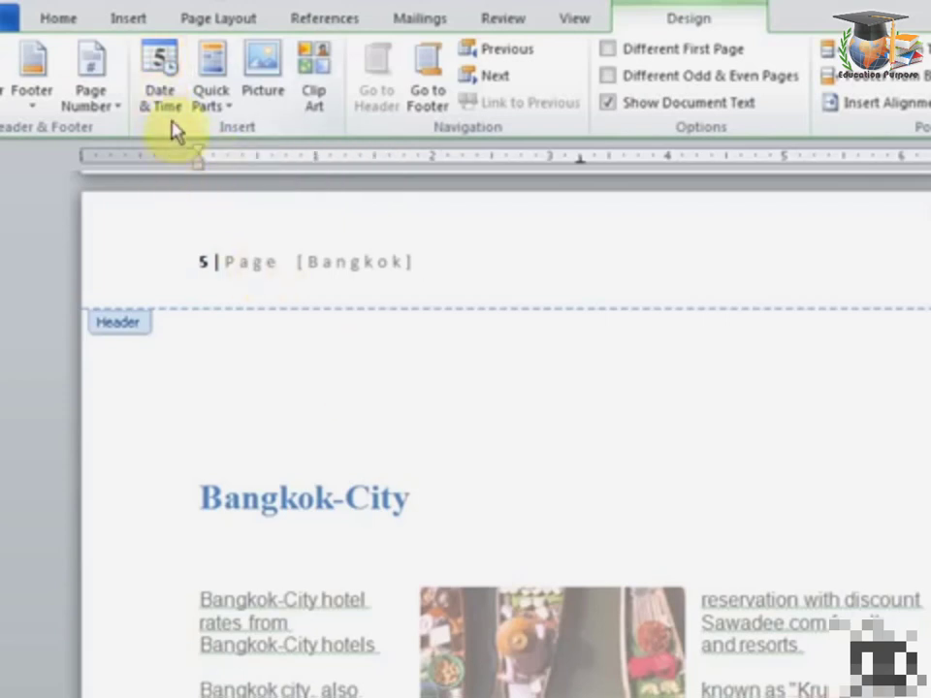
Insert the date as 'Saturday, June 30, 2012' after [Bangkok], then close the header
{"action": "left_click", "coordinate": [171, 114]}
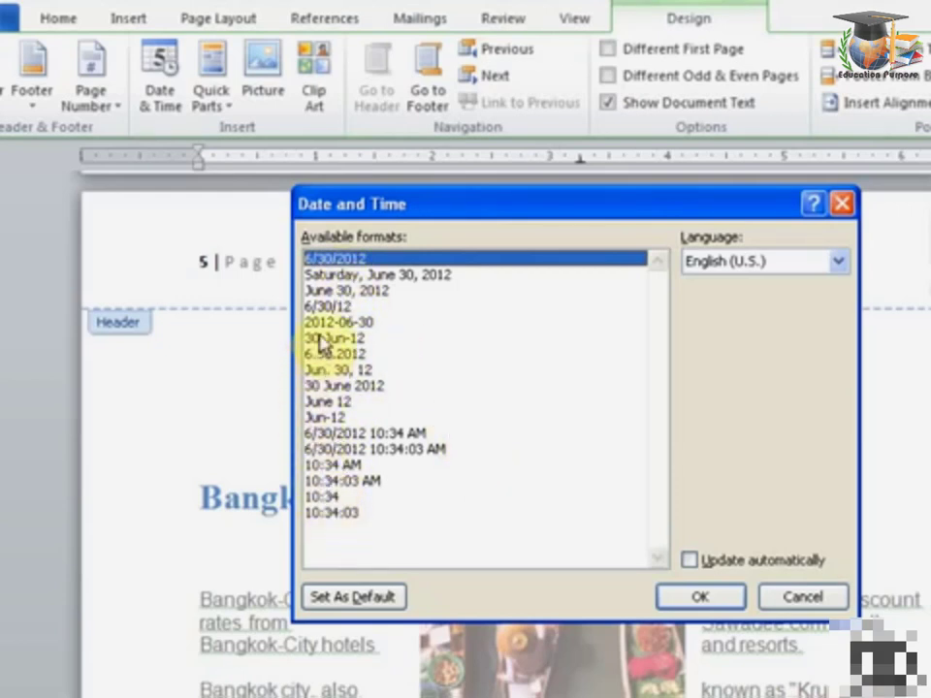
{"action": "left_click", "coordinate": [366, 275]}
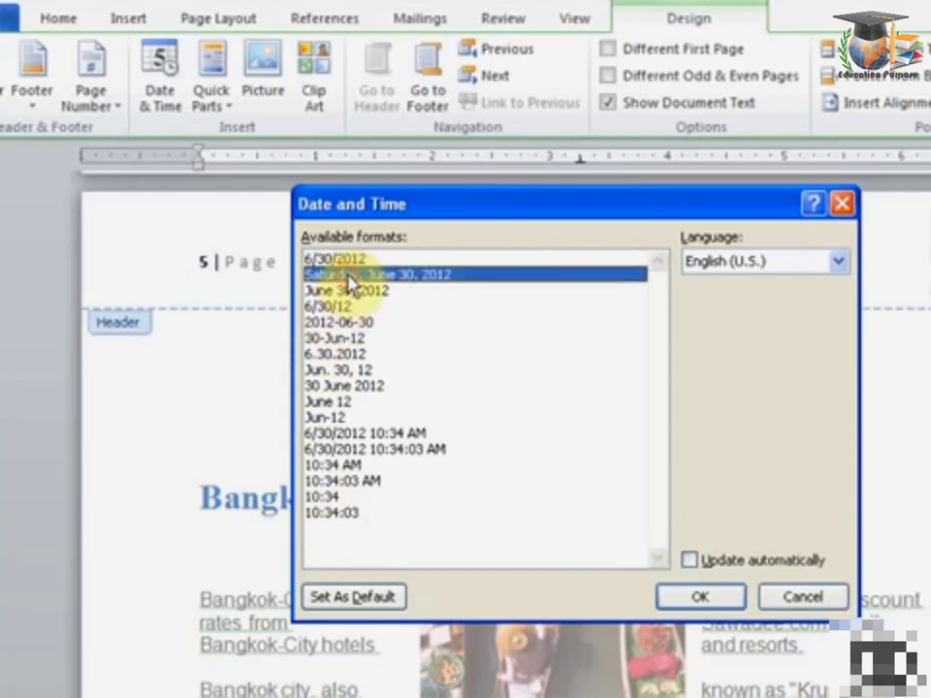
{"action": "left_click", "coordinate": [662, 598]}
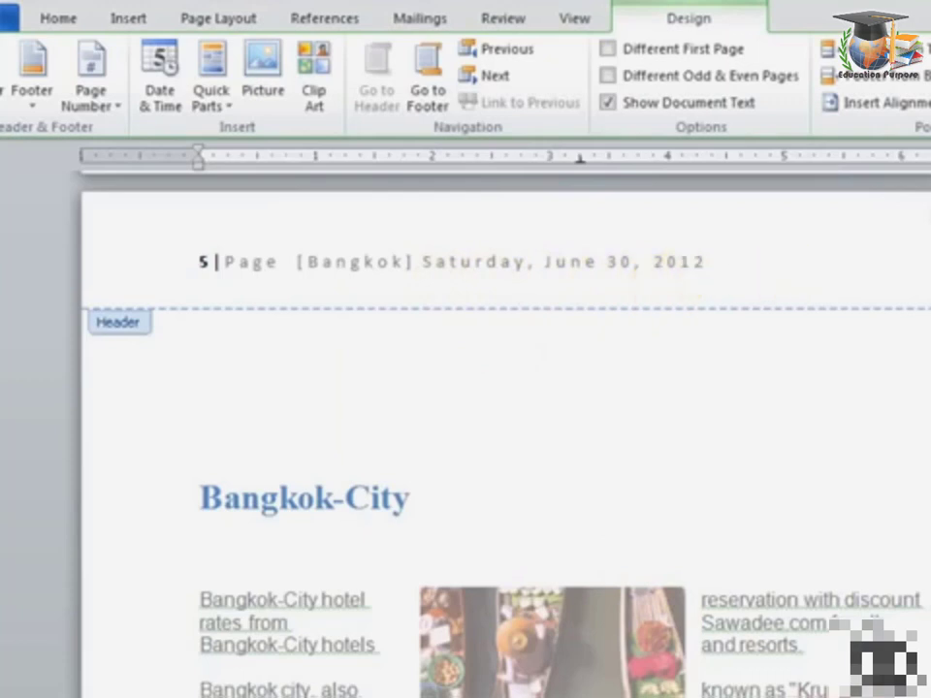
{"action": "key", "text": "Escape"}
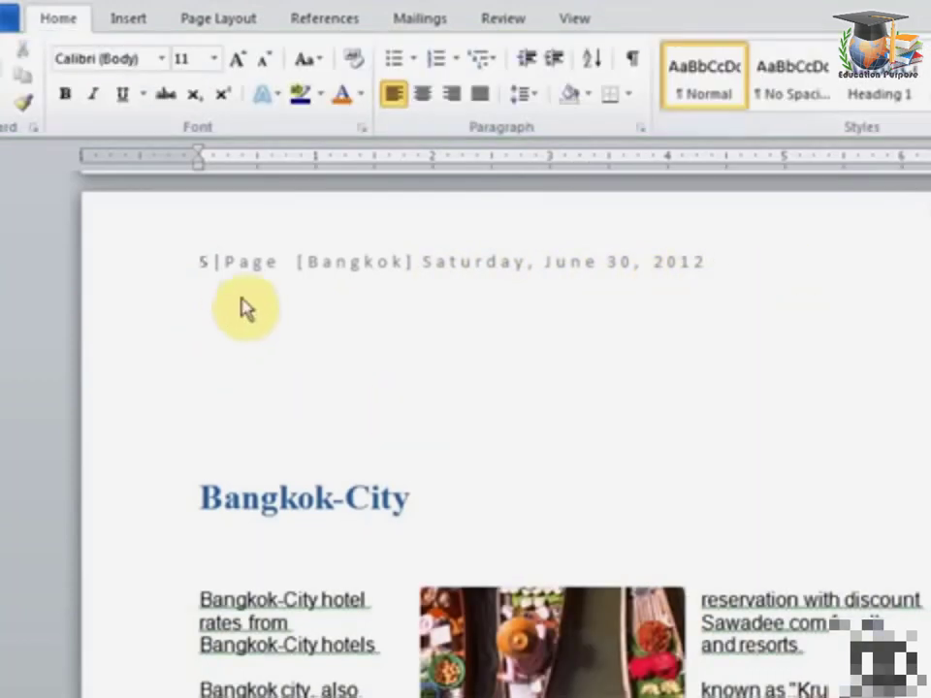
Scroll up through pages 4, 3 and 2 to confirm their headers show [Bangkok] and the date
{"action": "scroll", "coordinate": [541, 355], "scroll_direction": "up", "scroll_amount": 3}
{"action": "scroll", "coordinate": [541, 355], "scroll_direction": "up", "scroll_amount": 5}
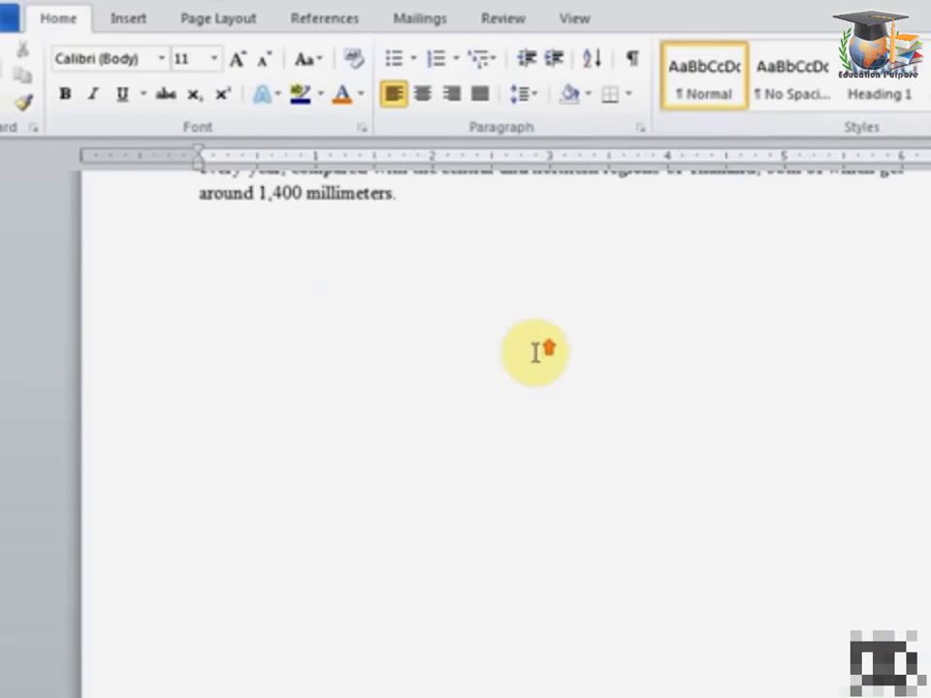
{"action": "scroll", "coordinate": [541, 355], "scroll_direction": "up", "scroll_amount": 5}
{"action": "scroll", "coordinate": [541, 355], "scroll_direction": "up", "scroll_amount": 4}
{"action": "scroll", "coordinate": [536, 351], "scroll_direction": "up", "scroll_amount": 3}
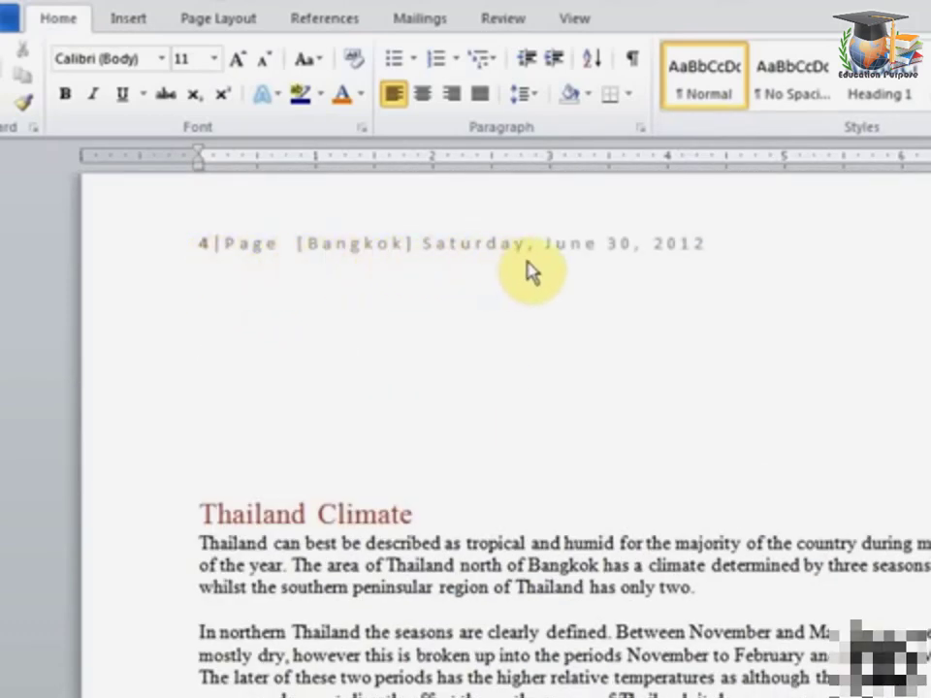
{"action": "scroll", "coordinate": [494, 373], "scroll_direction": "up", "scroll_amount": 2}
{"action": "scroll", "coordinate": [494, 374], "scroll_direction": "up", "scroll_amount": 6}
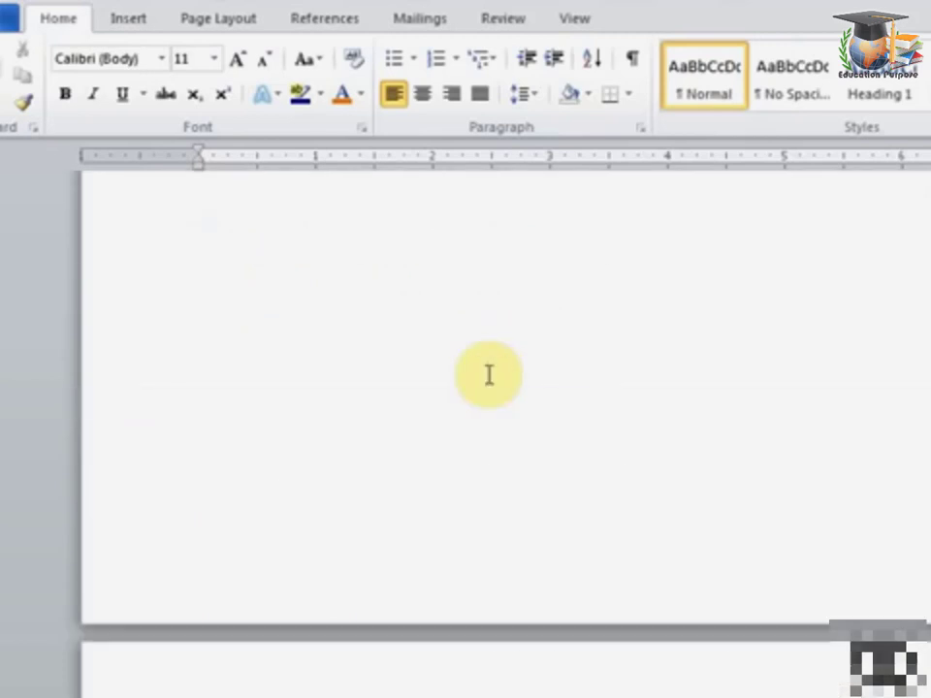
{"action": "scroll", "coordinate": [494, 374], "scroll_direction": "up", "scroll_amount": 3}
{"action": "scroll", "coordinate": [495, 373], "scroll_direction": "up", "scroll_amount": 4}
{"action": "scroll", "coordinate": [497, 371], "scroll_direction": "up", "scroll_amount": 4}
{"action": "scroll", "coordinate": [499, 378], "scroll_direction": "up", "scroll_amount": 4}
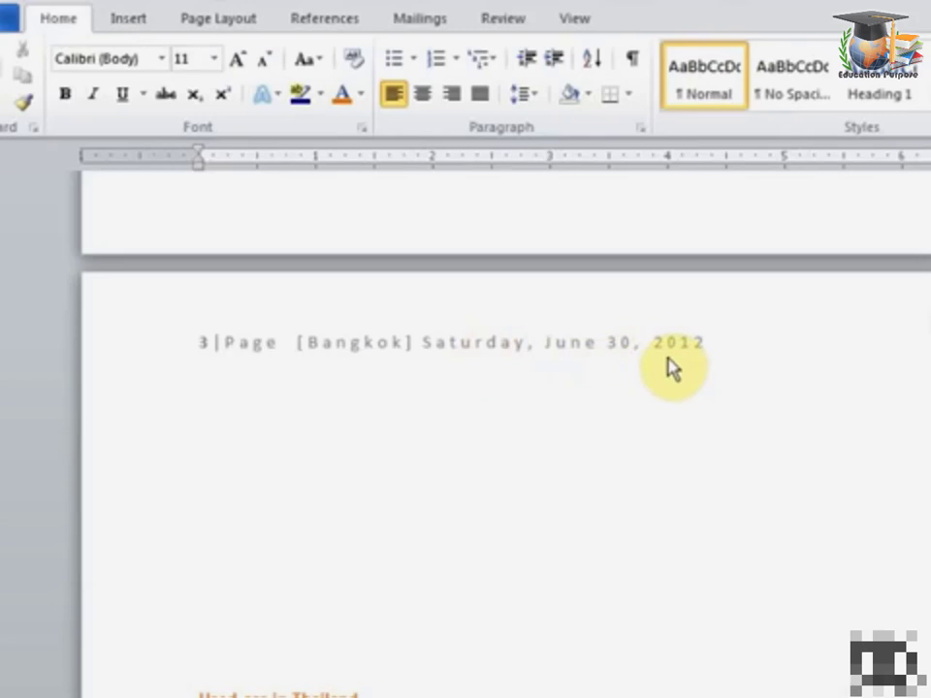
{"action": "scroll", "coordinate": [620, 368], "scroll_direction": "up", "scroll_amount": 5}
{"action": "scroll", "coordinate": [620, 367], "scroll_direction": "up", "scroll_amount": 5}
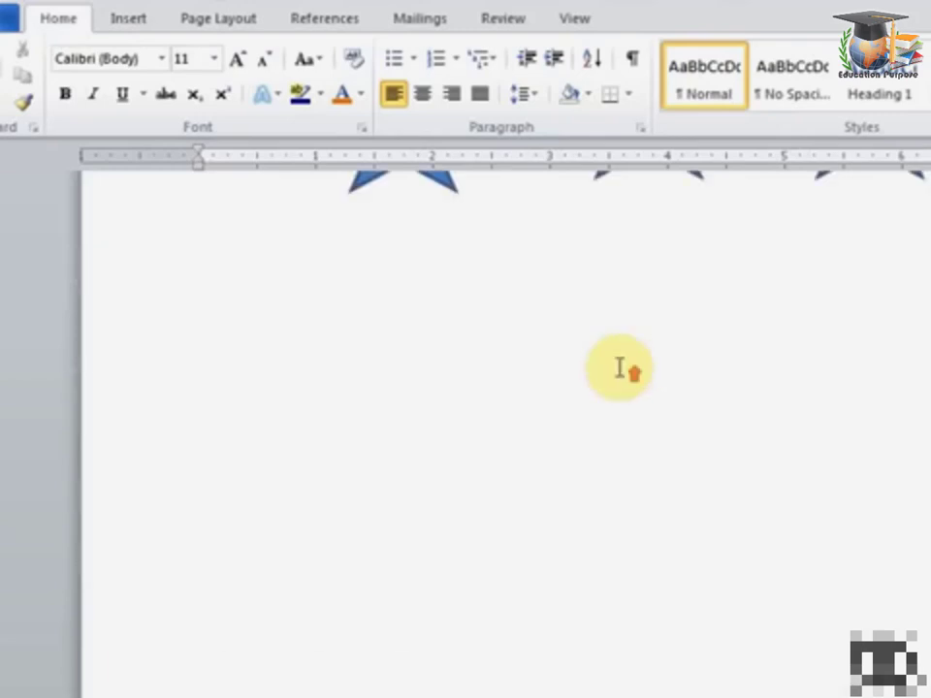
{"action": "scroll", "coordinate": [620, 368], "scroll_direction": "up", "scroll_amount": 5}
{"action": "scroll", "coordinate": [620, 368], "scroll_direction": "up", "scroll_amount": 5}
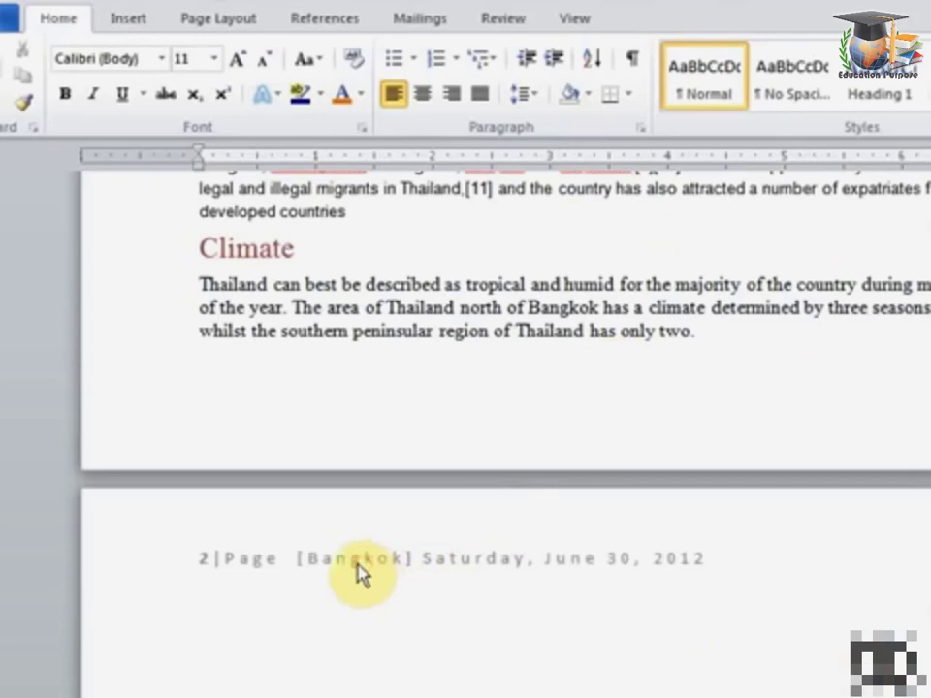
Scroll back down and reopen the page header with Edit Header
{"action": "scroll", "coordinate": [359, 562], "scroll_direction": "down", "scroll_amount": 2}
{"action": "scroll", "coordinate": [360, 562], "scroll_direction": "down", "scroll_amount": 1}
{"action": "scroll", "coordinate": [360, 562], "scroll_direction": "down", "scroll_amount": 1}
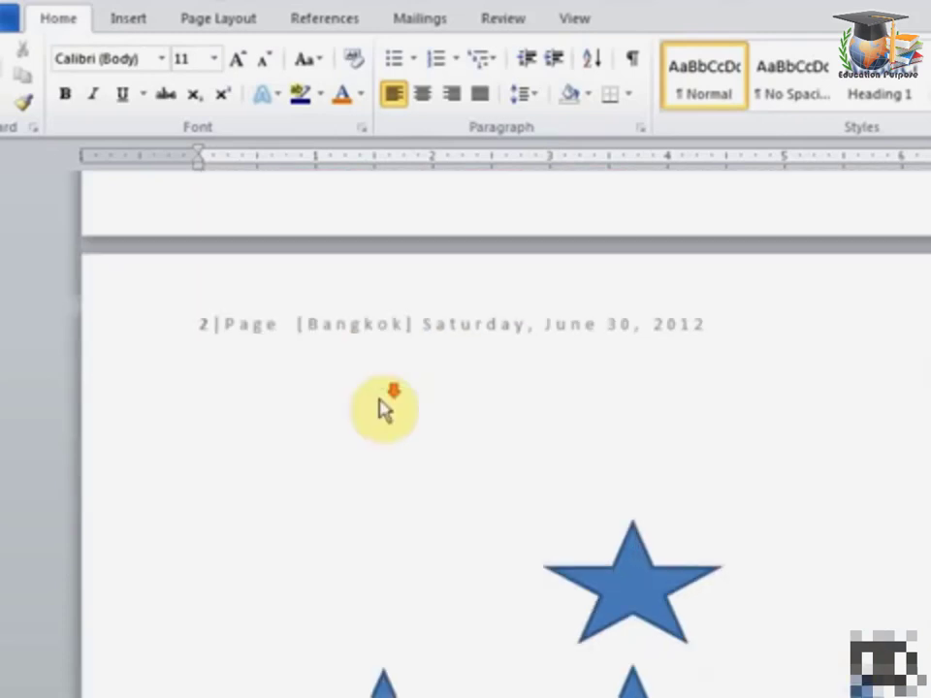
{"action": "right_click", "coordinate": [381, 346]}
{"action": "left_click", "coordinate": [419, 354]}
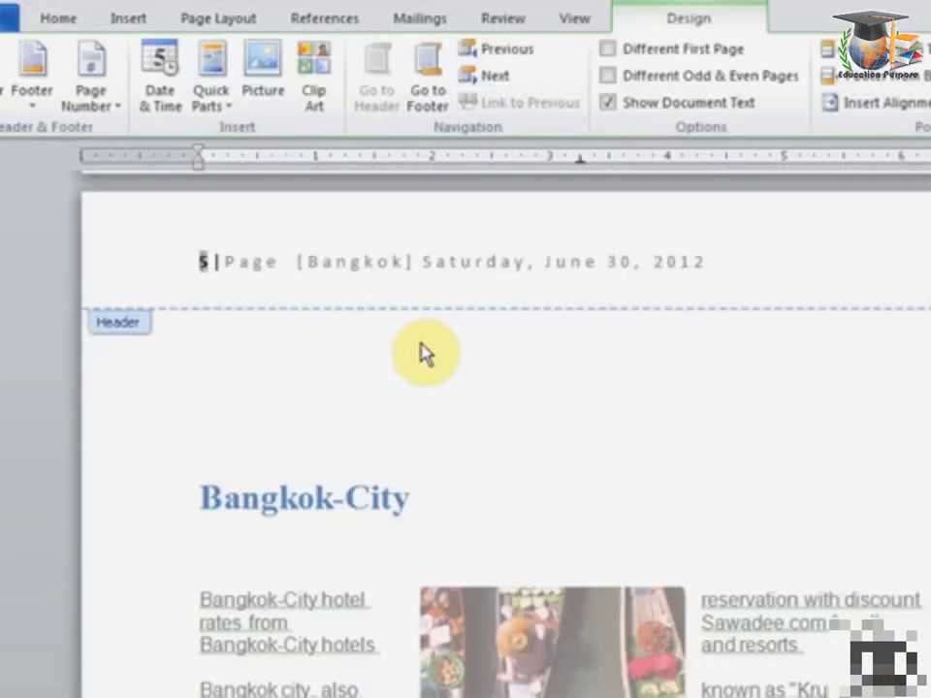
Delete the header date, insert a time with seconds, then start removing that time too
{"action": "left_click_drag", "start_coordinate": [419, 260], "coordinate": [703, 261]}
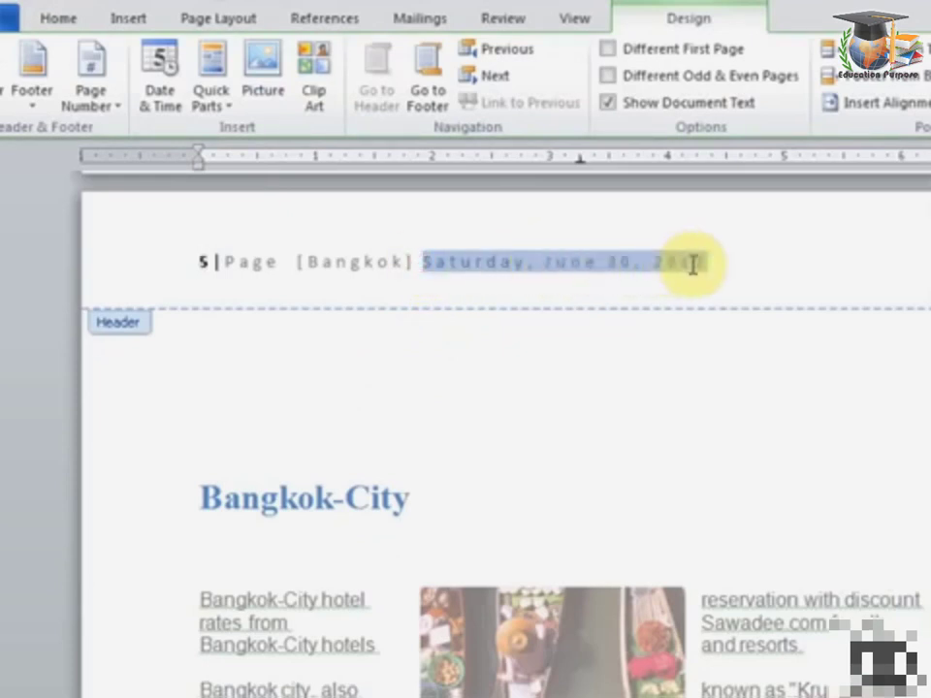
{"action": "key", "text": "Delete"}
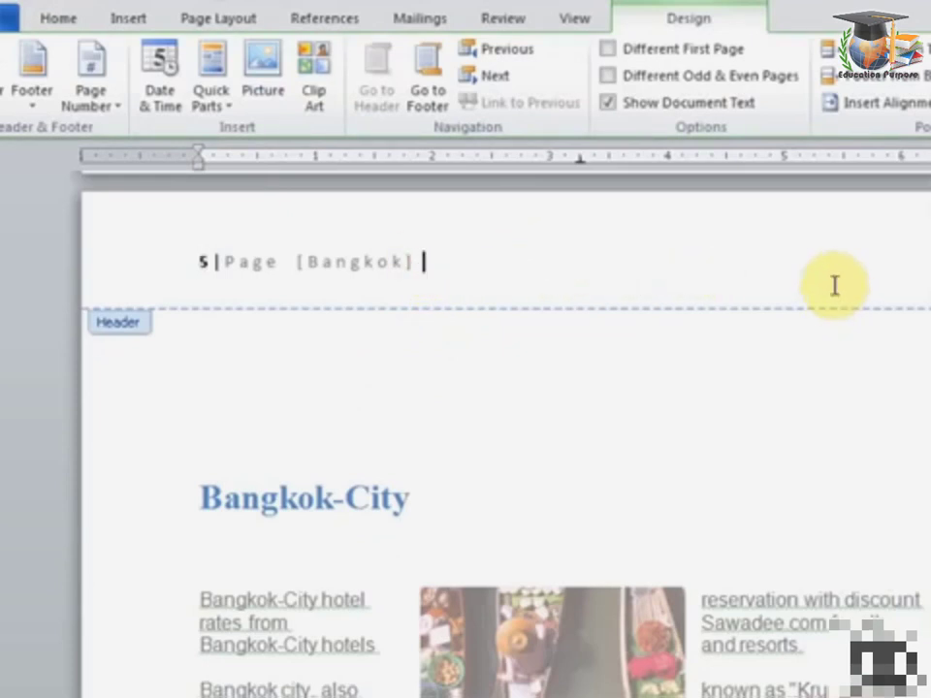
{"action": "left_click", "coordinate": [162, 104]}
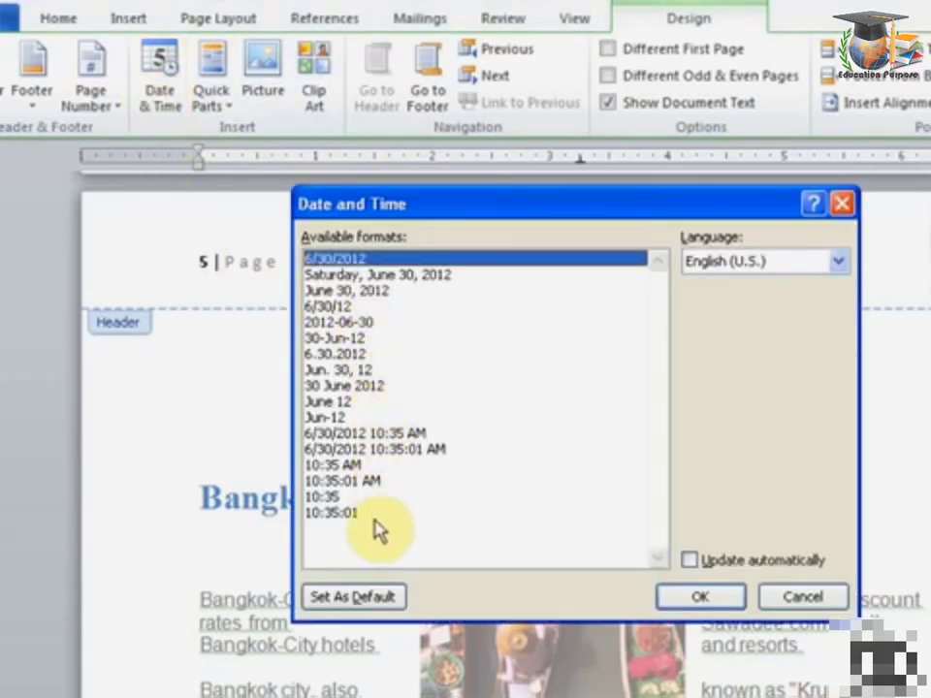
{"action": "left_click", "coordinate": [349, 467]}
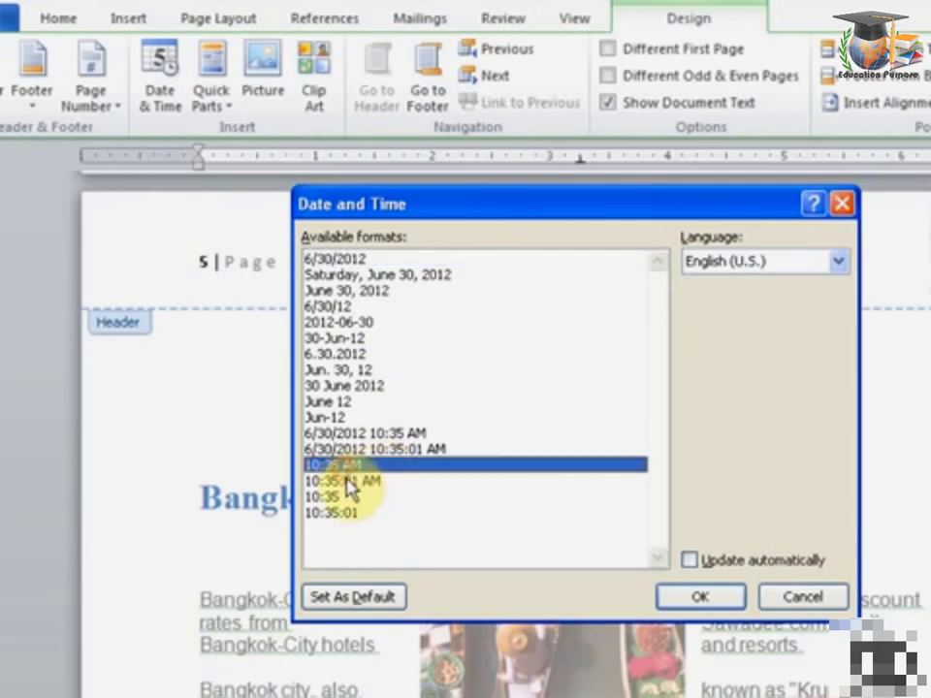
{"action": "left_click", "coordinate": [347, 481]}
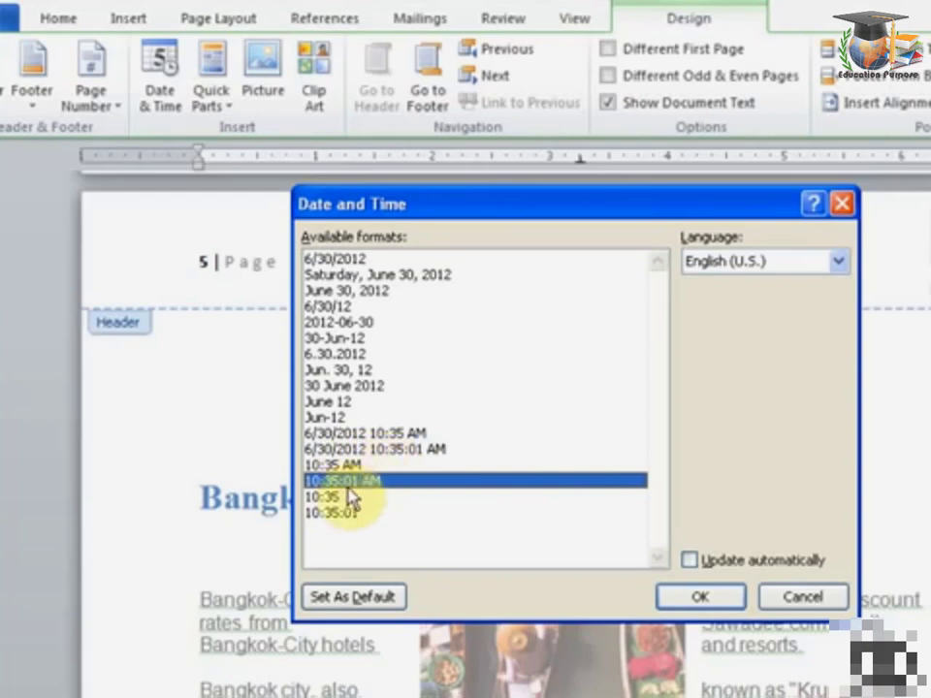
{"action": "left_click", "coordinate": [678, 596]}
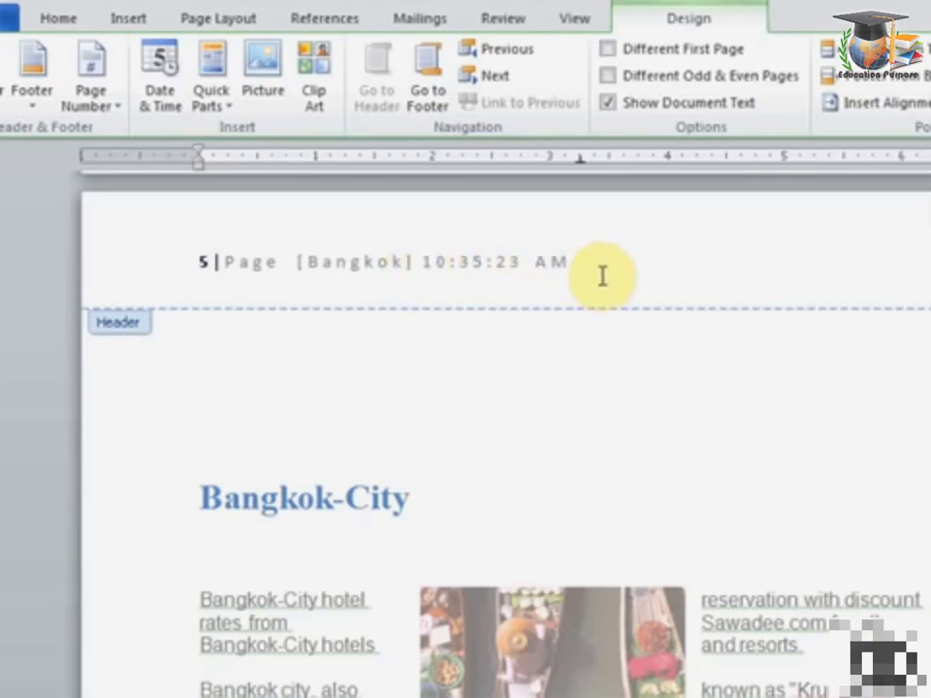
{"action": "key", "text": "BackSpace"}
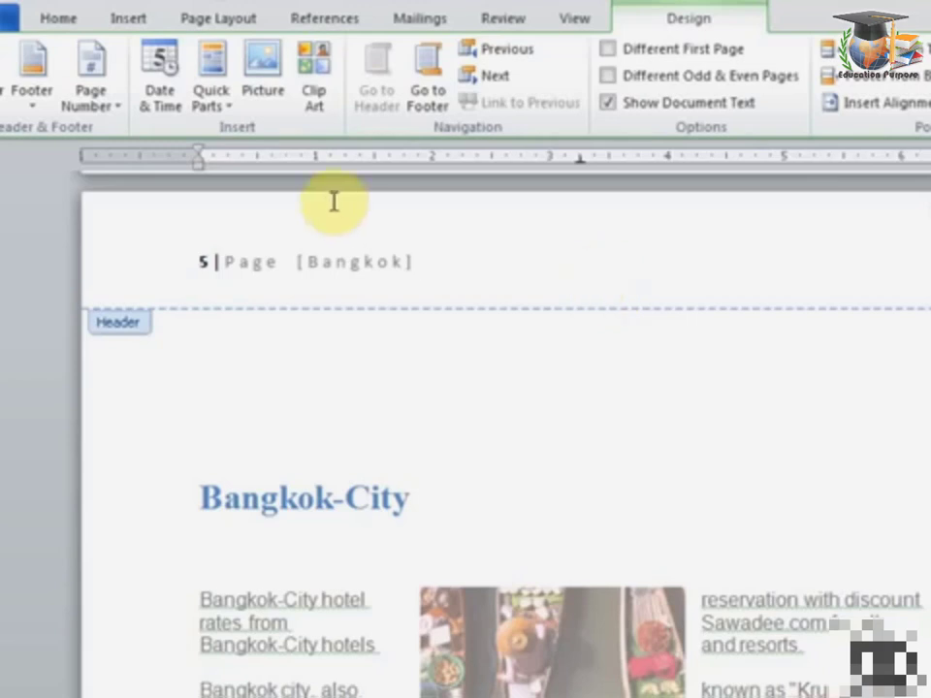
Insert the combined date and time '6/30/2012 10:35:52 AM' after [Bangkok]
{"action": "left_click", "coordinate": [158, 109]}
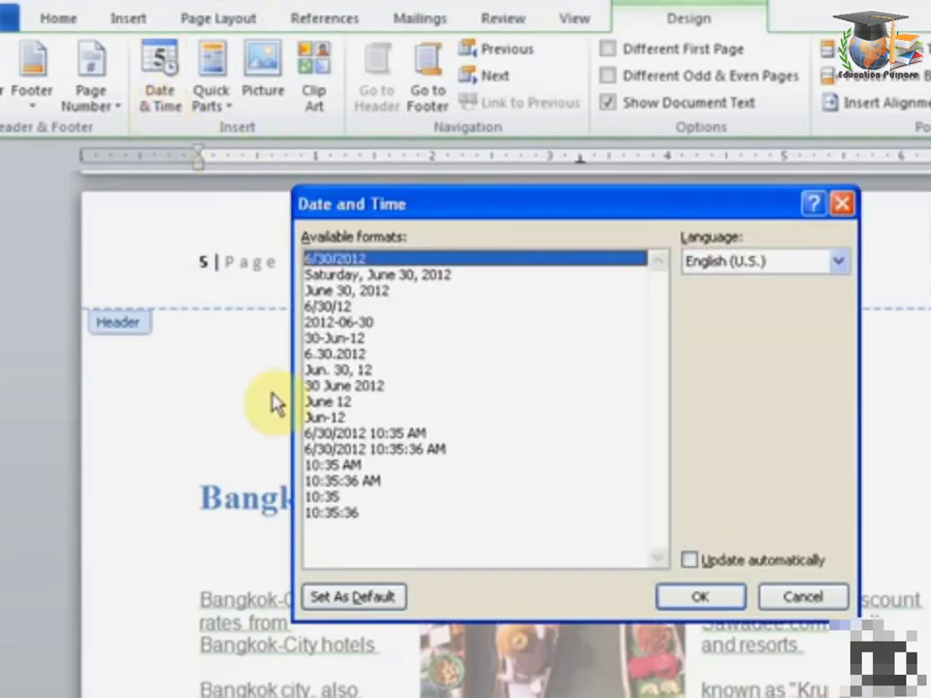
{"action": "left_click", "coordinate": [411, 450]}
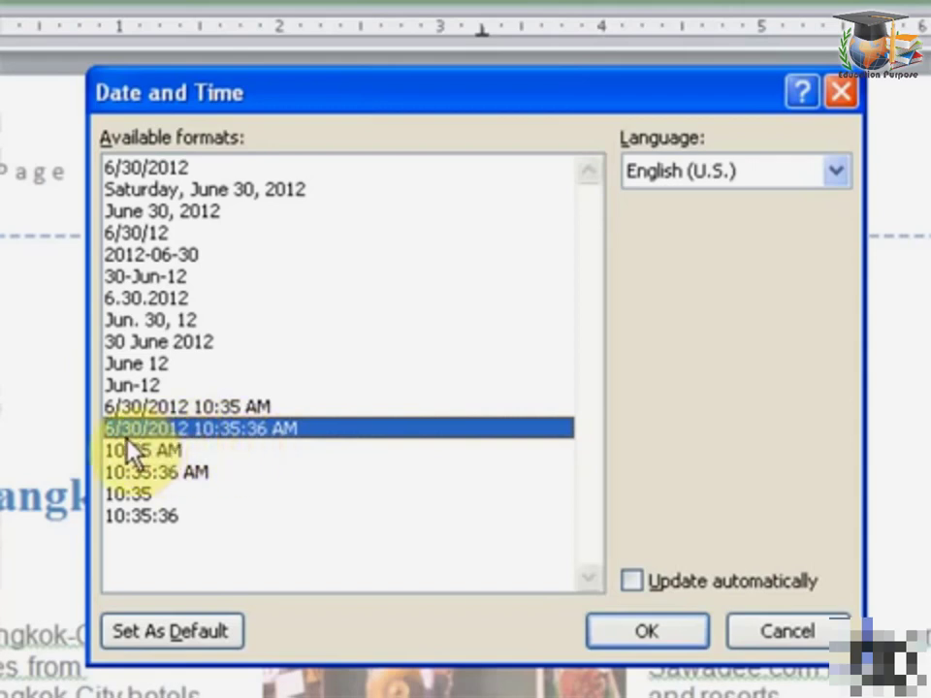
{"action": "left_click", "coordinate": [630, 631]}
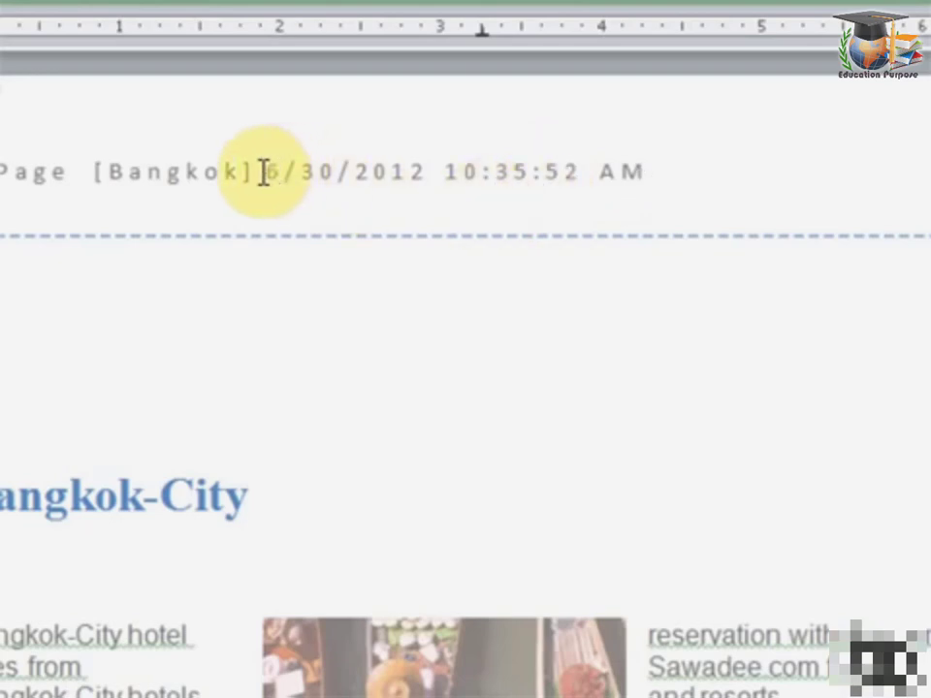
Replace the header date-time with an auto-updating time in 10:36:05 AM format
{"action": "left_click_drag", "start_coordinate": [261, 172], "coordinate": [563, 165]}
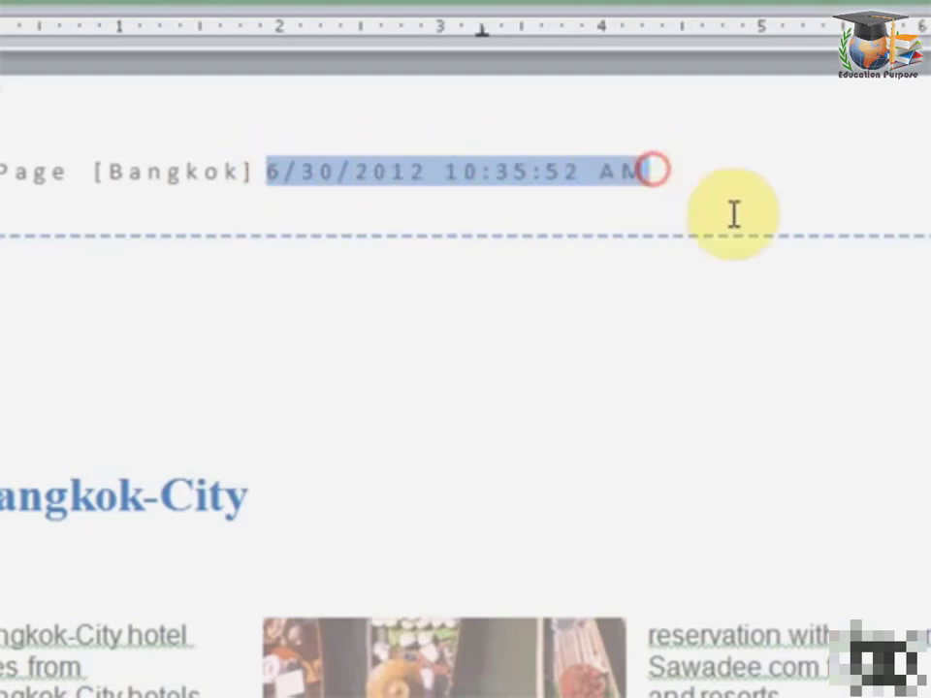
{"action": "key", "text": "Delete"}
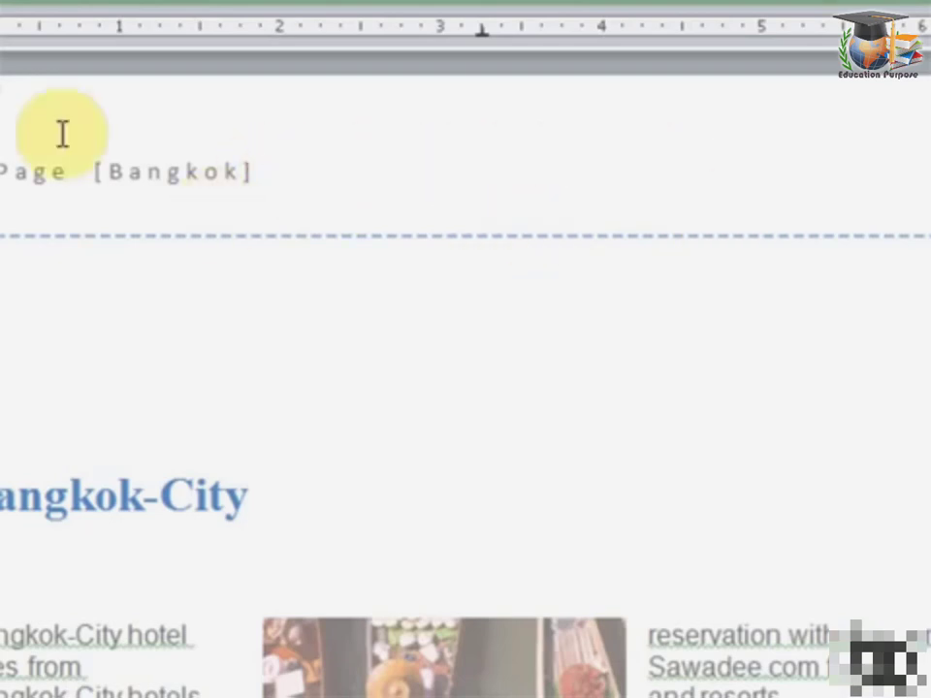
{"action": "left_click", "coordinate": [5, 2]}
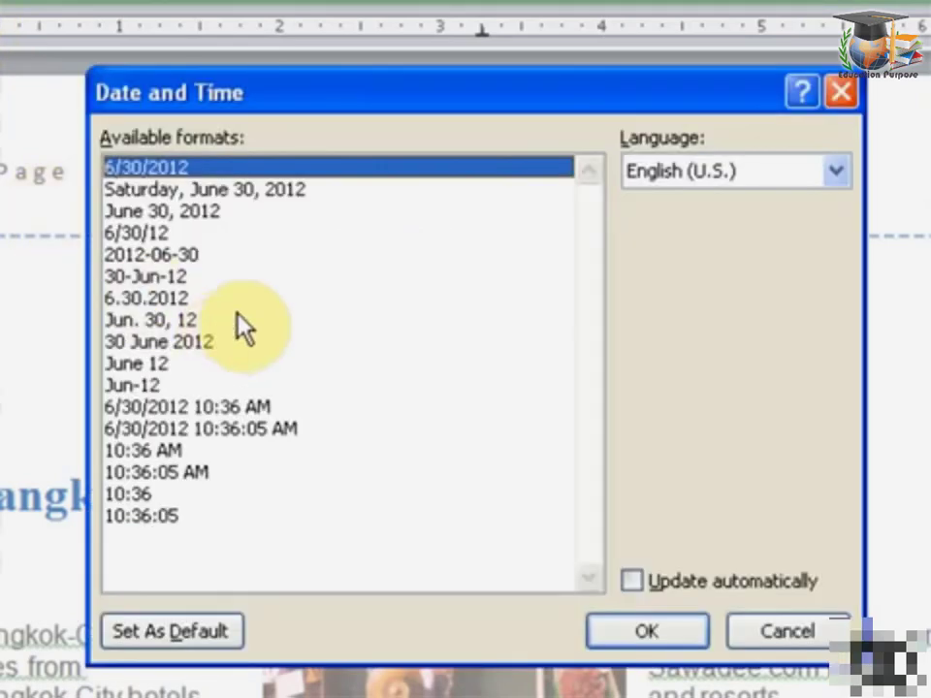
{"action": "left_click", "coordinate": [167, 473]}
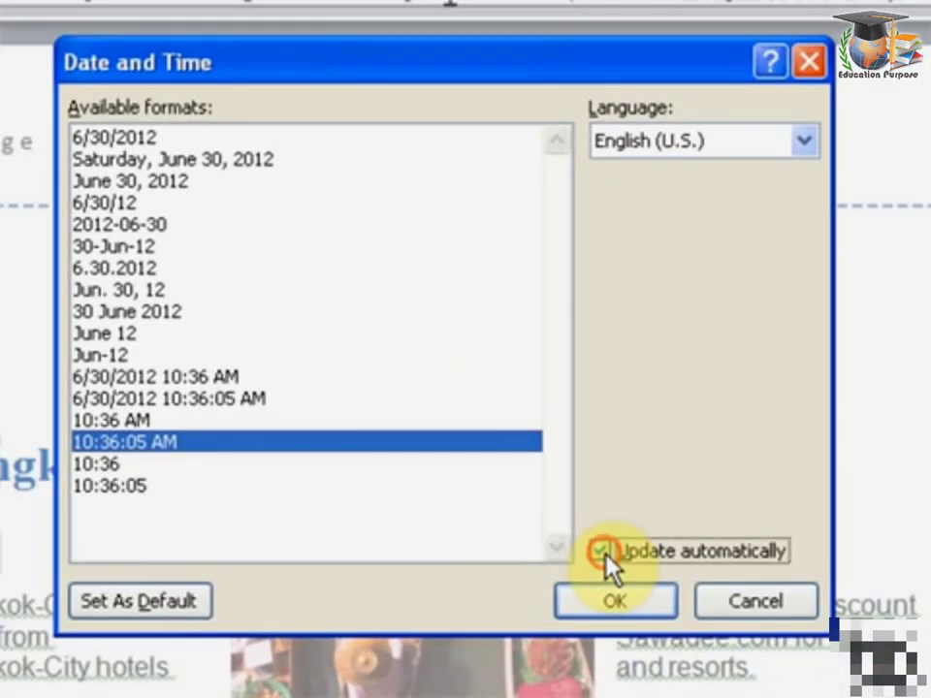
{"action": "left_click", "coordinate": [528, 488]}
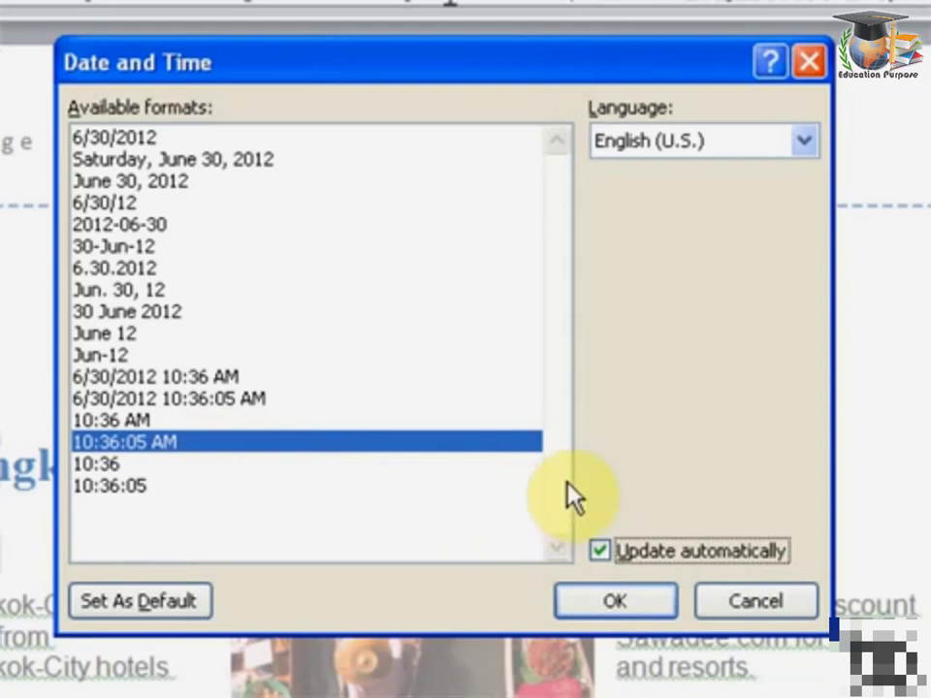
{"action": "left_click", "coordinate": [615, 603]}
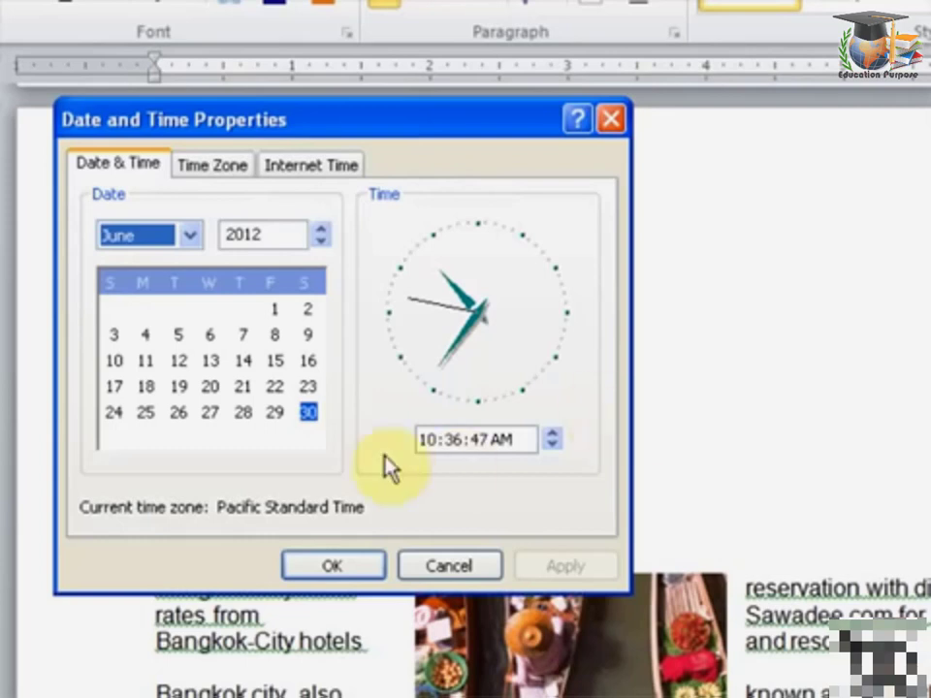
Advance the system clock's minutes to 10:40, apply it and close Date and Time Properties
{"action": "left_click", "coordinate": [454, 440]}
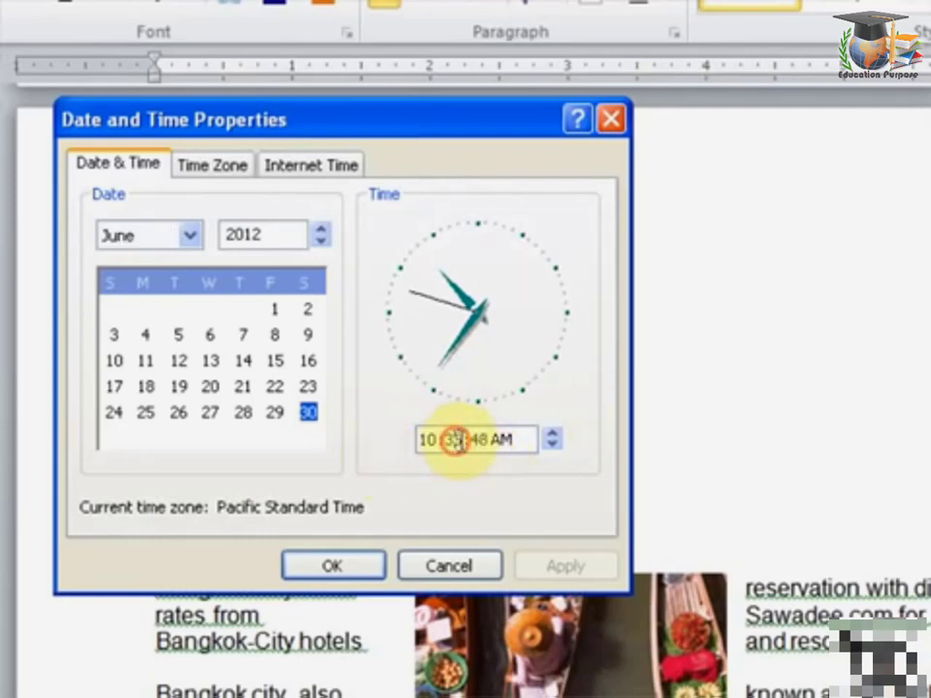
{"action": "left_click", "coordinate": [546, 432]}
{"action": "left_click", "coordinate": [552, 433]}
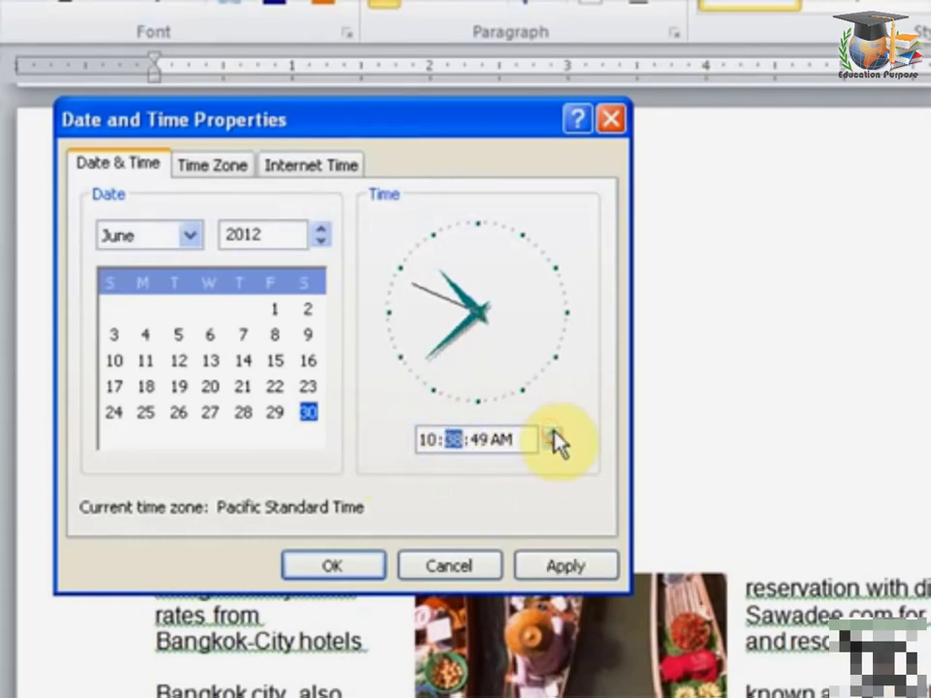
{"action": "left_click", "coordinate": [552, 433]}
{"action": "left_click", "coordinate": [551, 433]}
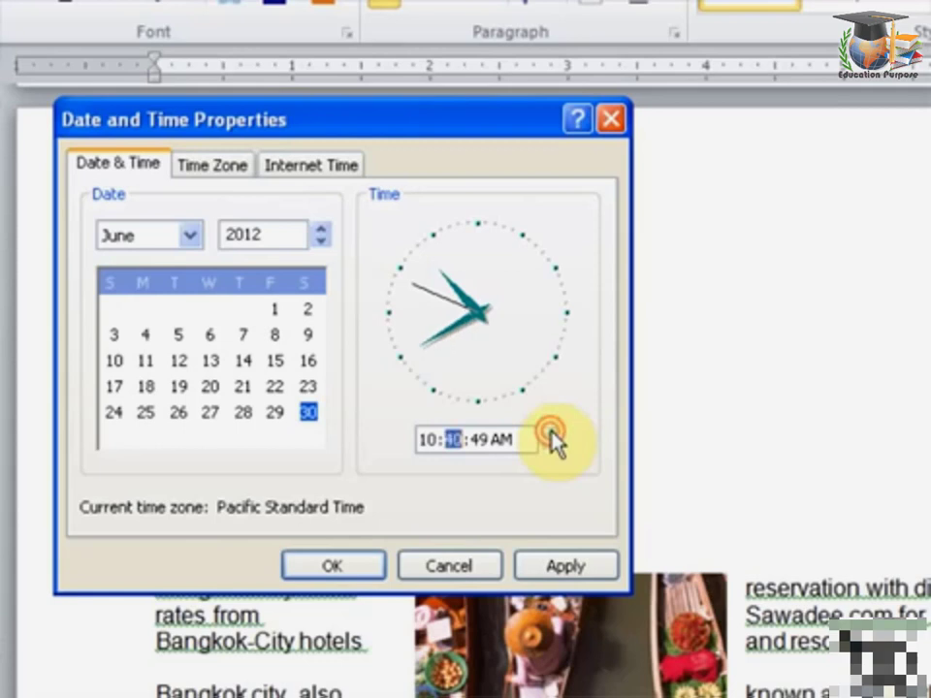
{"action": "left_click", "coordinate": [566, 567]}
{"action": "left_click", "coordinate": [336, 565]}
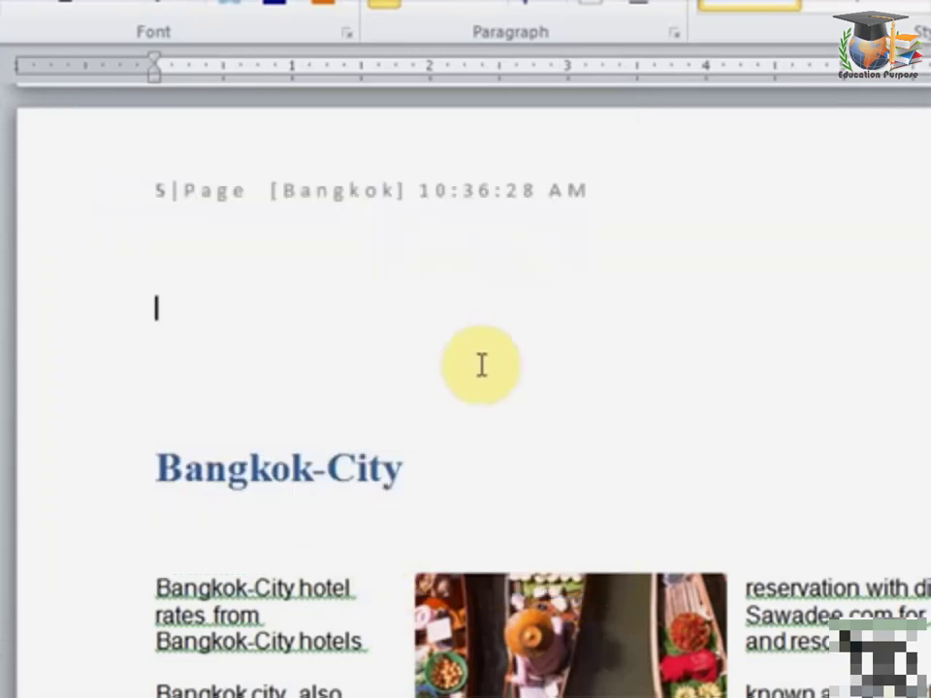
Close Word, choosing Save so the changes to Thailand are kept
{"action": "left_click", "coordinate": [422, 193]}
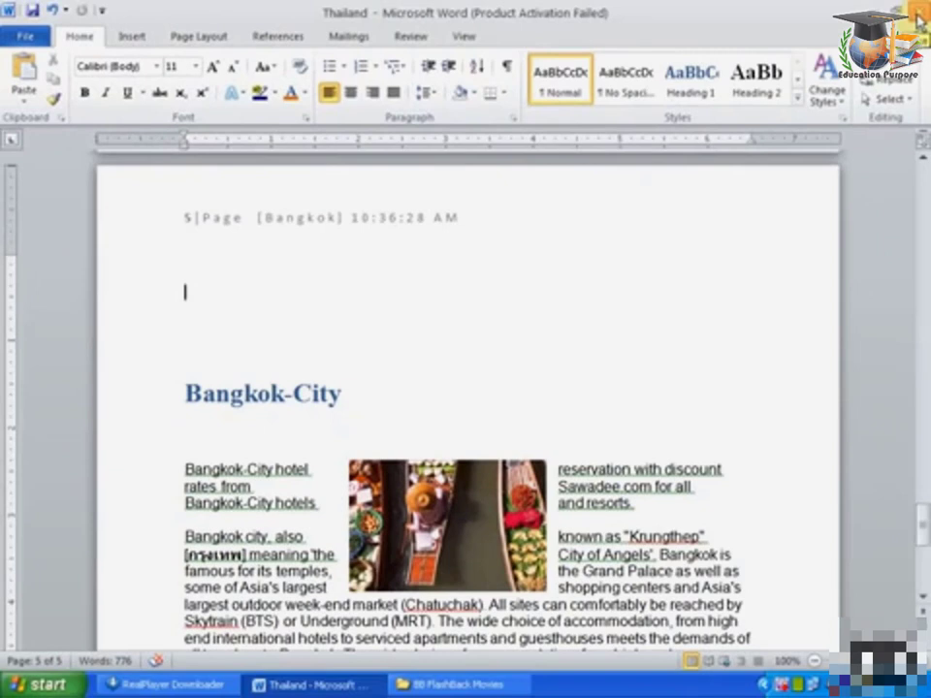
{"action": "left_click", "coordinate": [916, 15]}
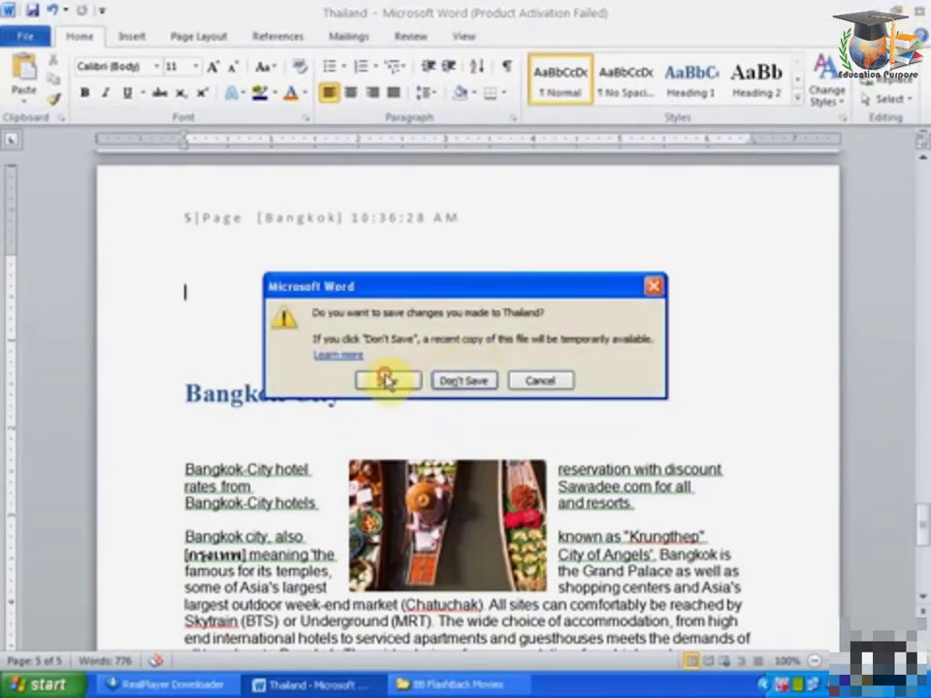
{"action": "left_click", "coordinate": [388, 381]}
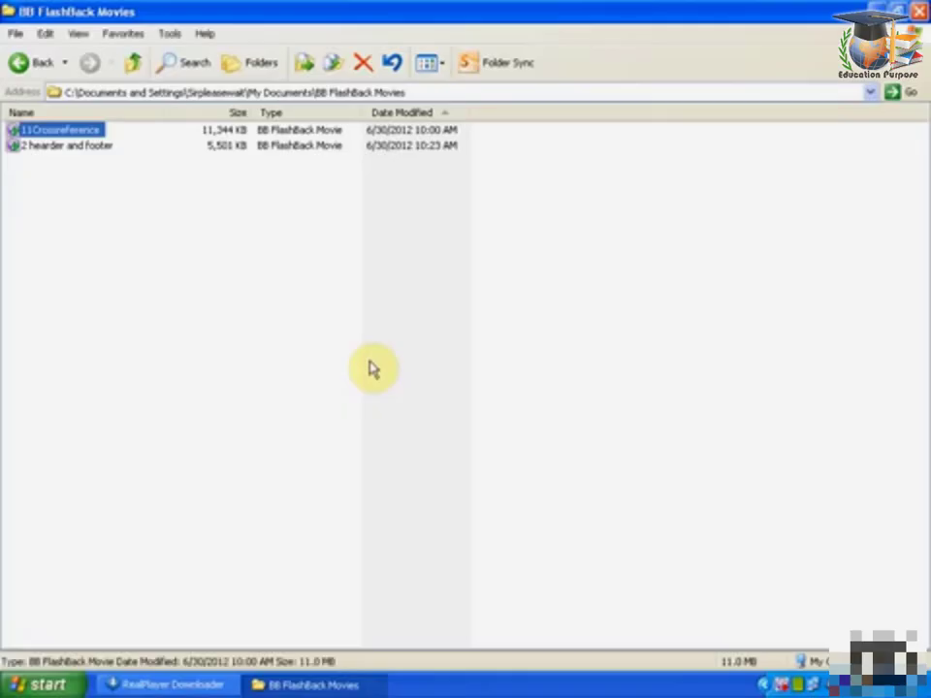
Relaunch Microsoft Word 2010 from the Start menu and show the File > Recent list
{"action": "left_click", "coordinate": [44, 684]}
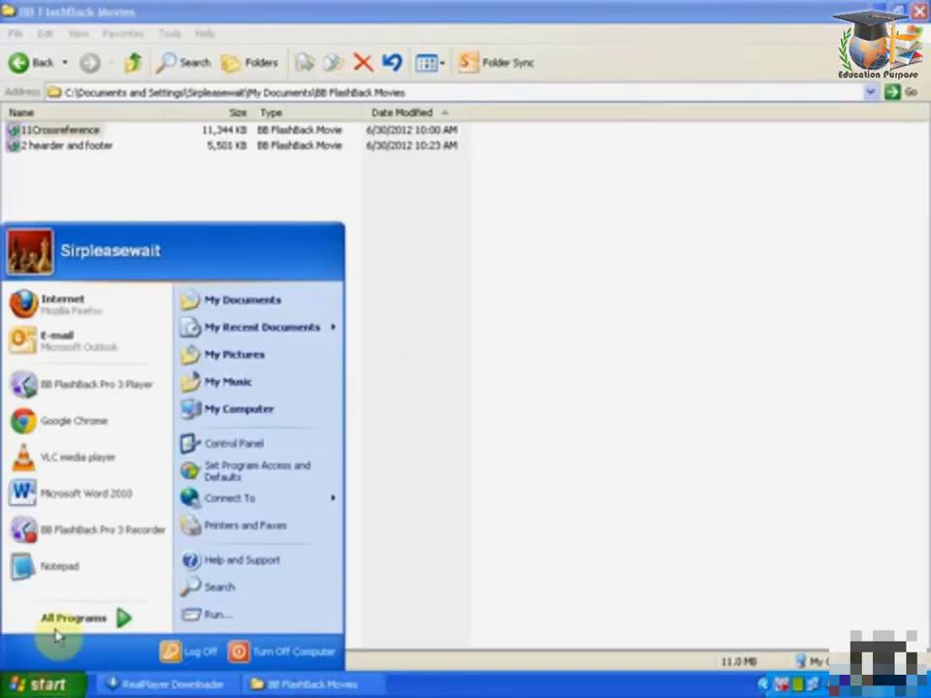
{"action": "left_click", "coordinate": [109, 511]}
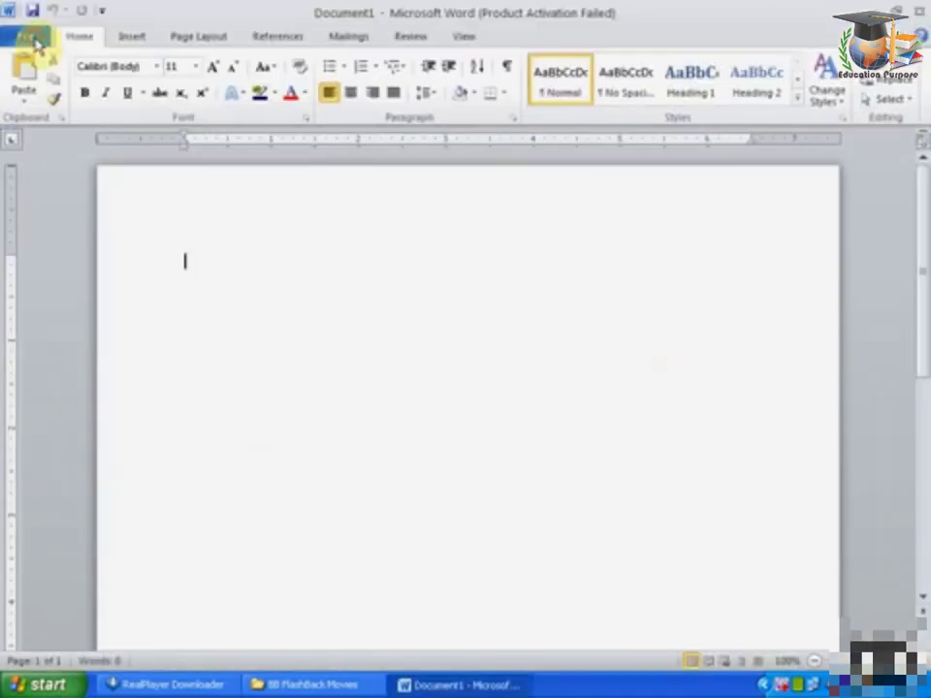
{"action": "left_click", "coordinate": [32, 44]}
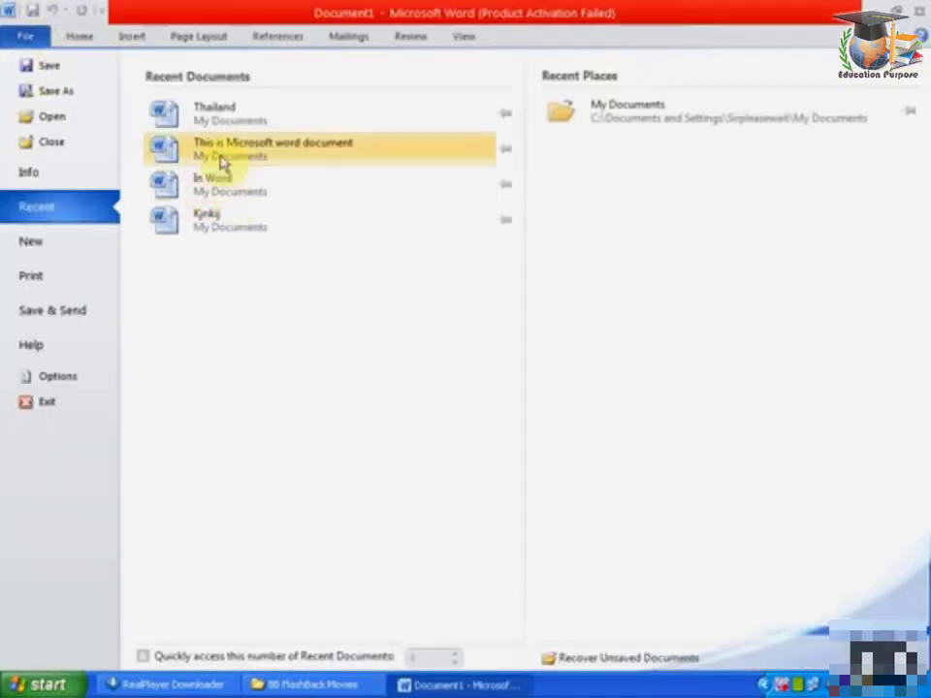
Reopen Thailand from Recent; its header time now reads 10:41:57 AM
{"action": "left_click", "coordinate": [232, 119]}
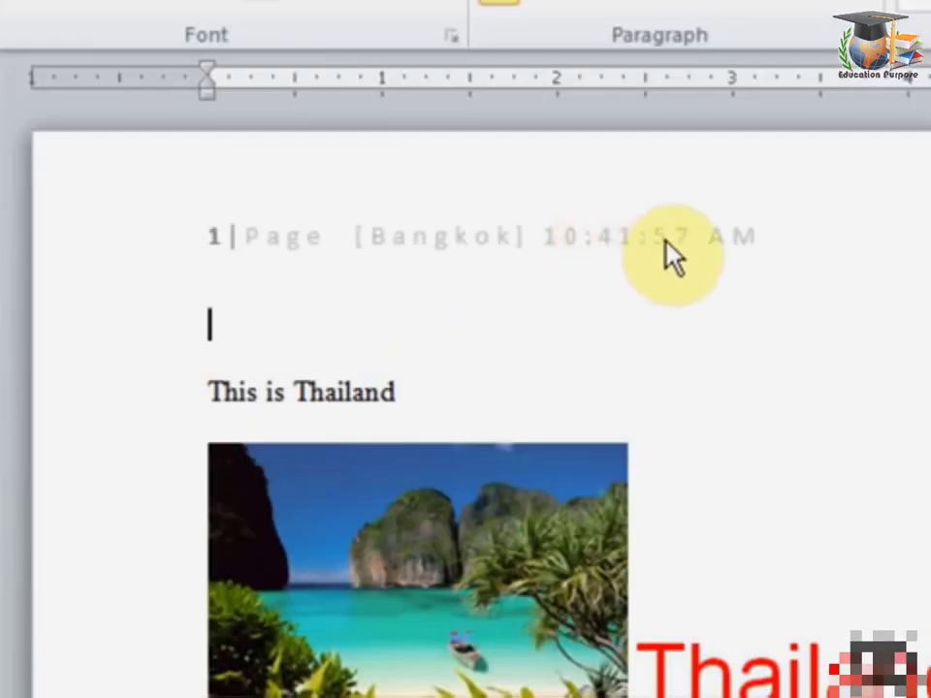
Edit the header and update its time field with the field's Update button
{"action": "double_click", "coordinate": [651, 235]}
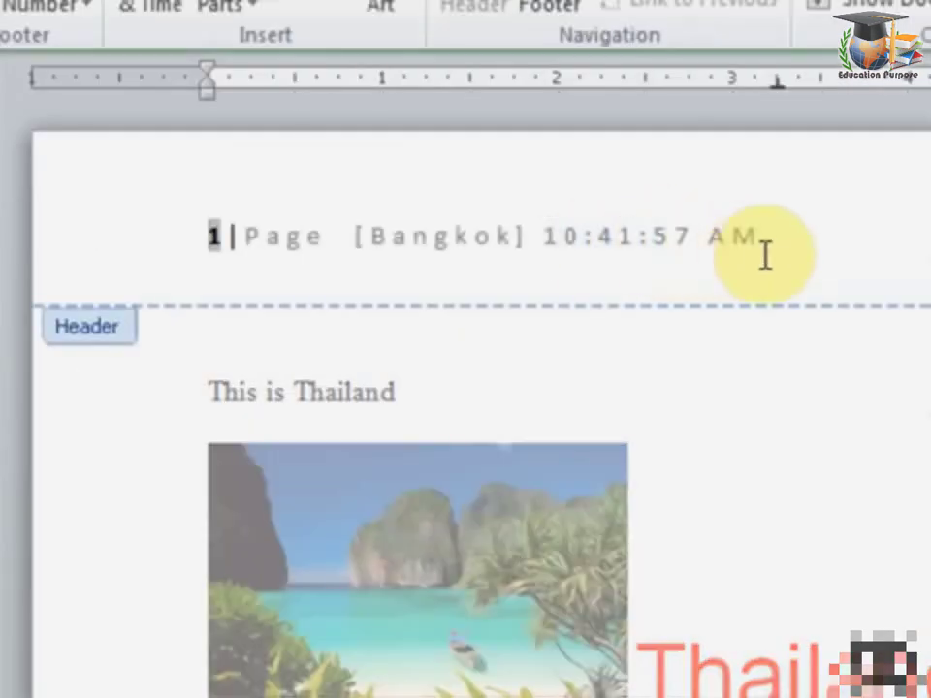
{"action": "left_click", "coordinate": [714, 238]}
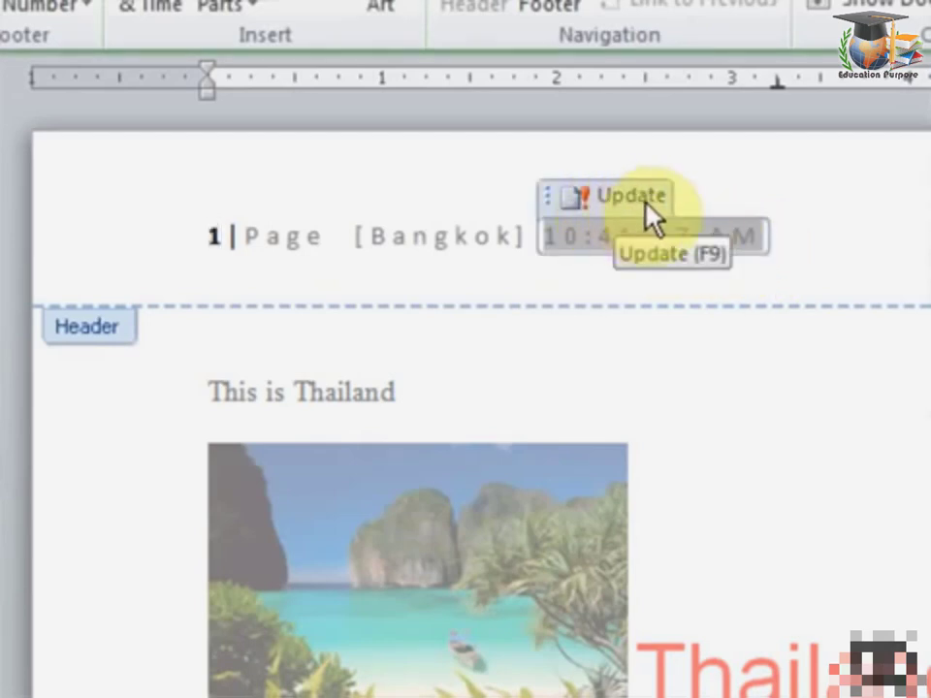
{"action": "left_click", "coordinate": [613, 214]}
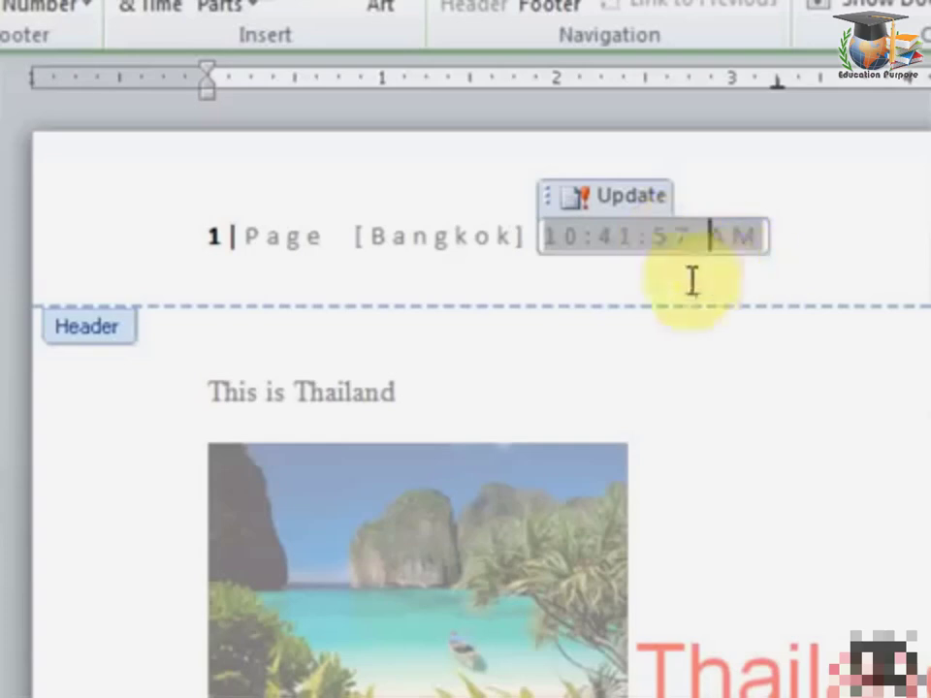
{"action": "double_click", "coordinate": [617, 257]}
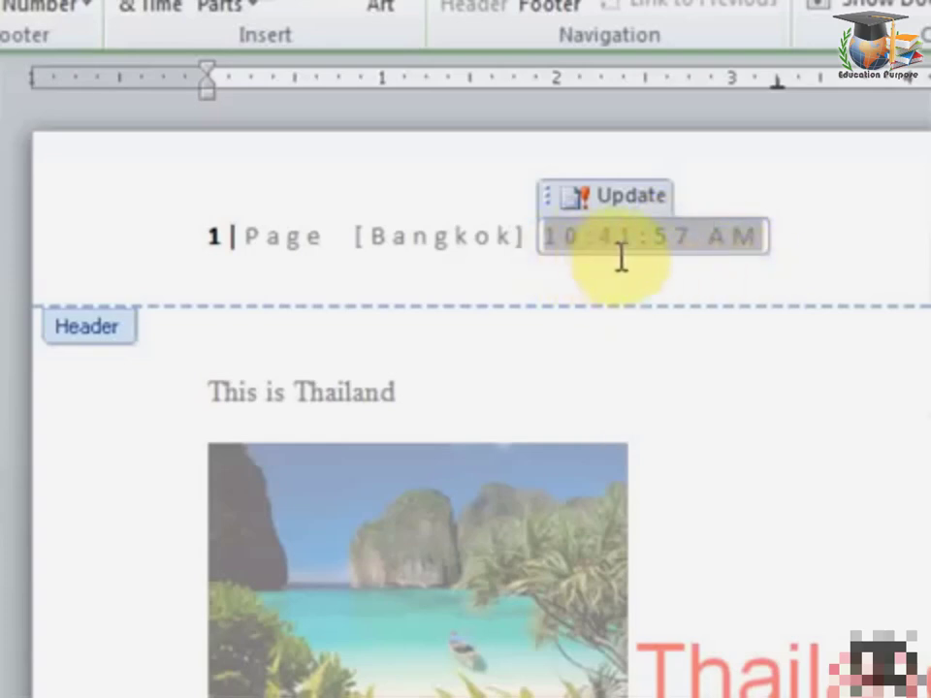
{"action": "left_click", "coordinate": [710, 236]}
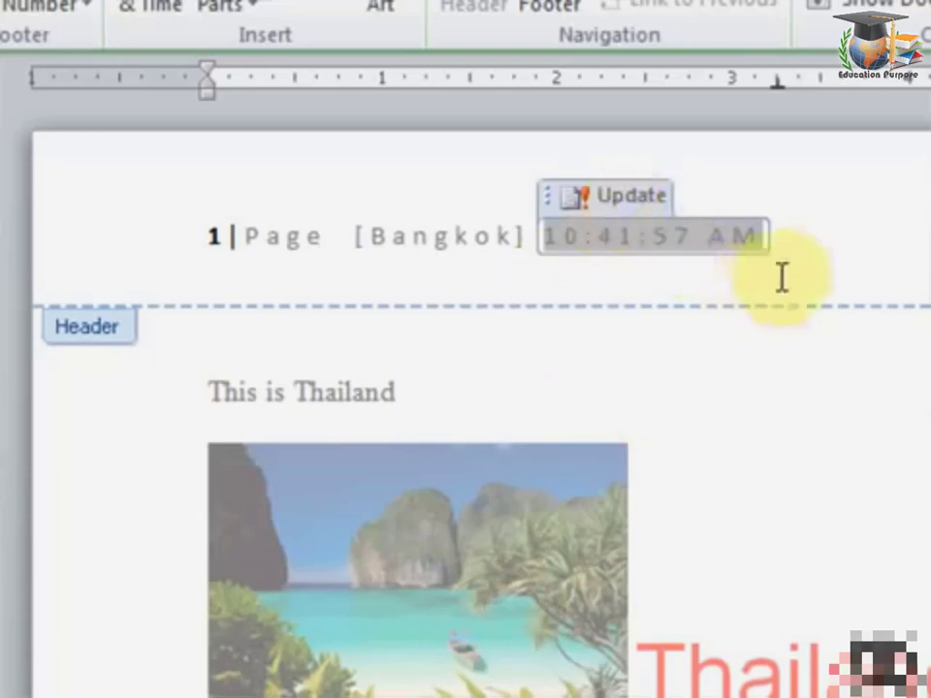
Reselect the header time field and refresh it with F9 to 10:43:03 AM
{"action": "left_click", "coordinate": [785, 244]}
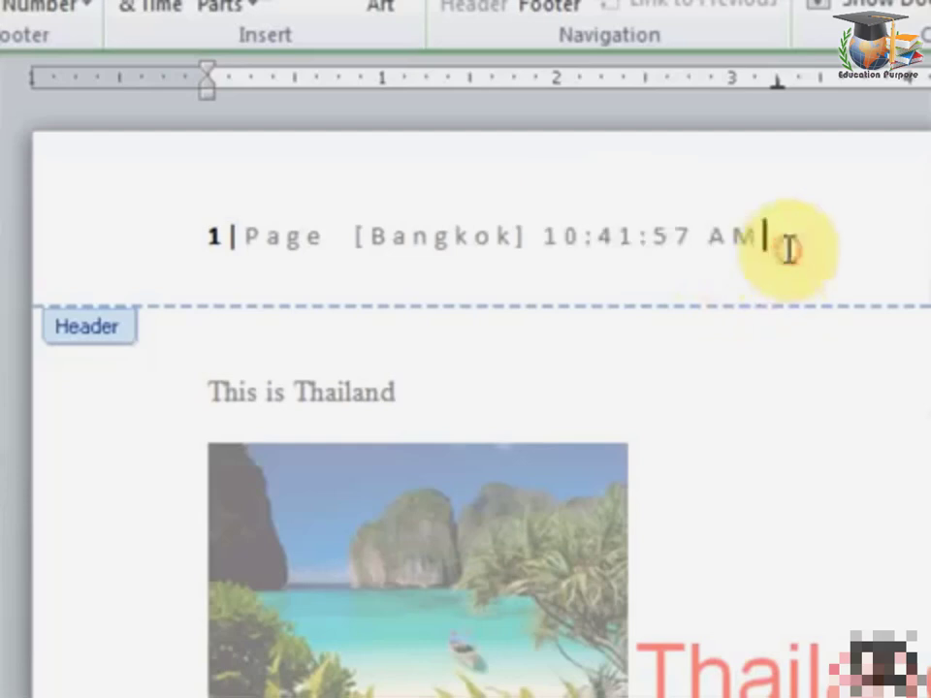
{"action": "left_click", "coordinate": [696, 236]}
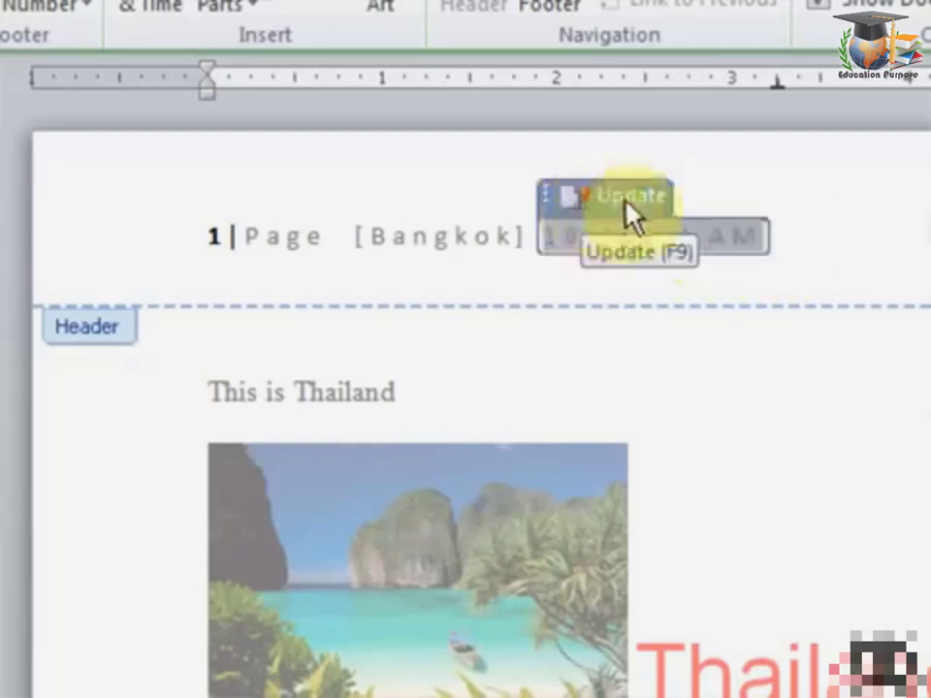
{"action": "left_click", "coordinate": [655, 199]}
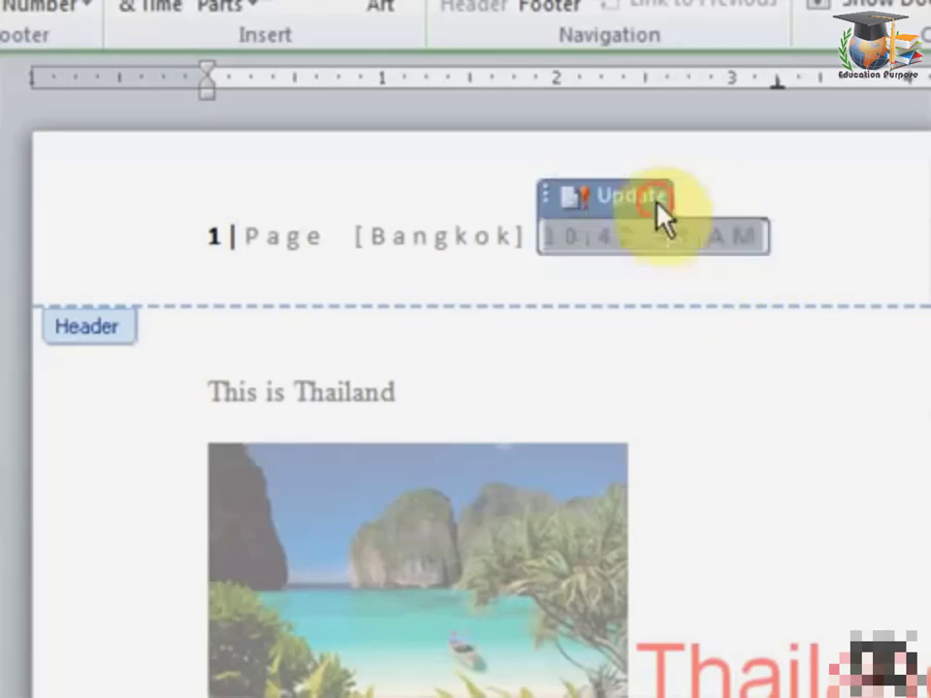
{"action": "left_click", "coordinate": [617, 272]}
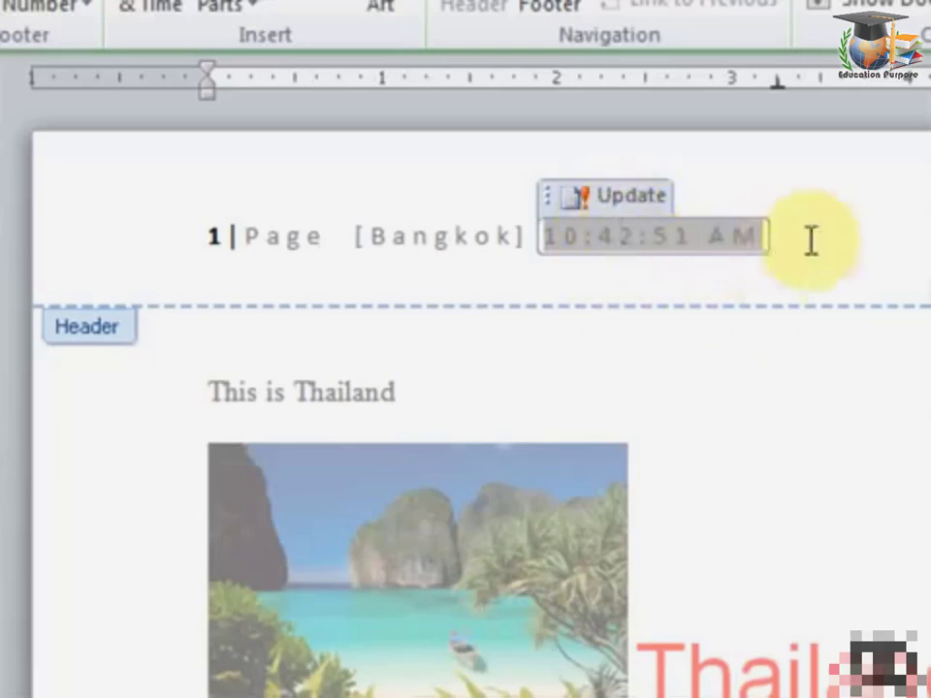
{"action": "key", "text": "F9"}
{"action": "left_click", "coordinate": [773, 212]}
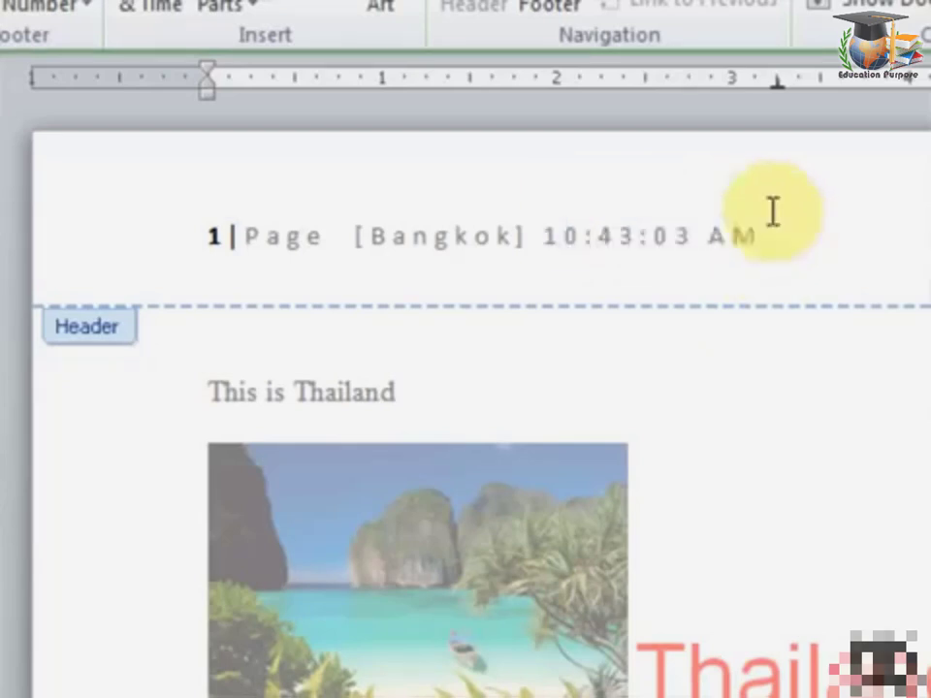
{"action": "left_click", "coordinate": [642, 234]}
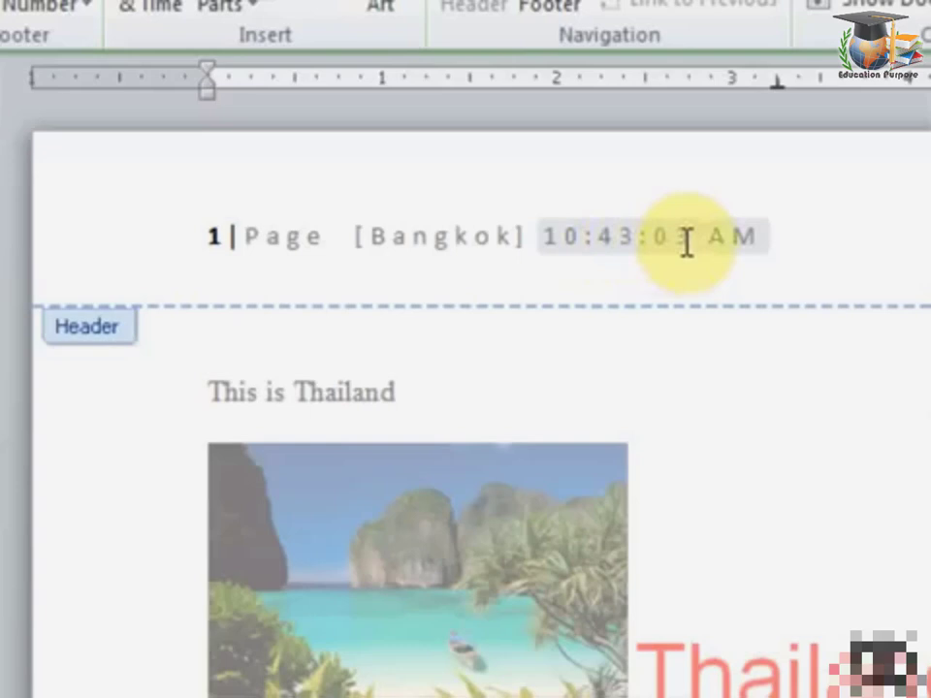
{"action": "key", "text": "End"}
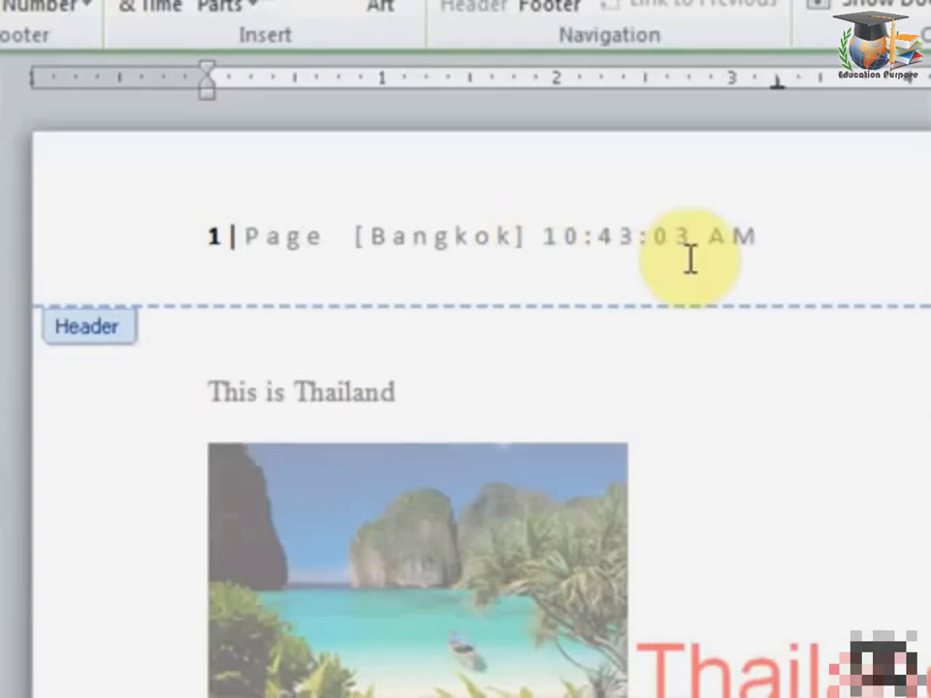